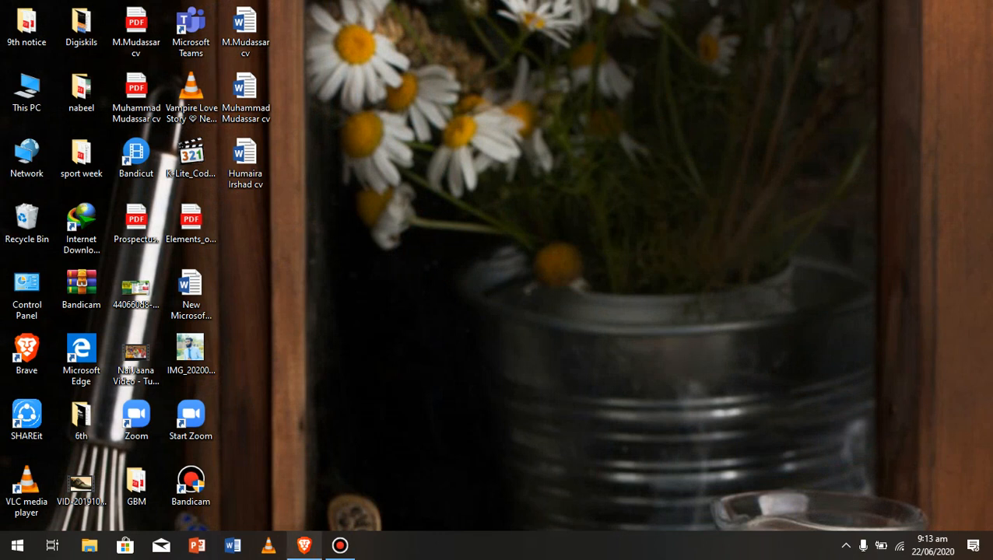
- In Brave, search 'pu admission fall 2020' and open the 'Admission Notice - Punjab University' result
{"action": "left_click", "coordinate": [305, 546]}
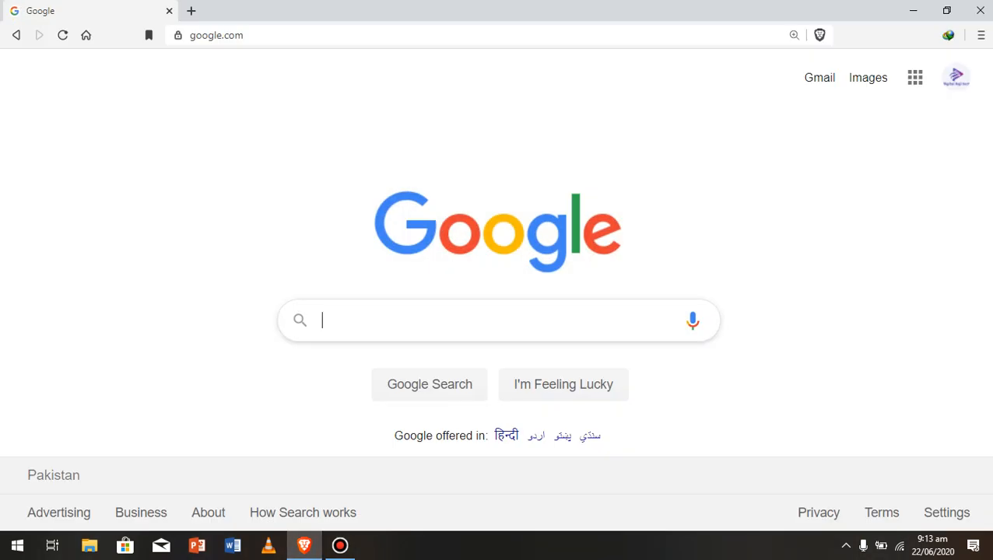
{"action": "type", "text": "pu"}
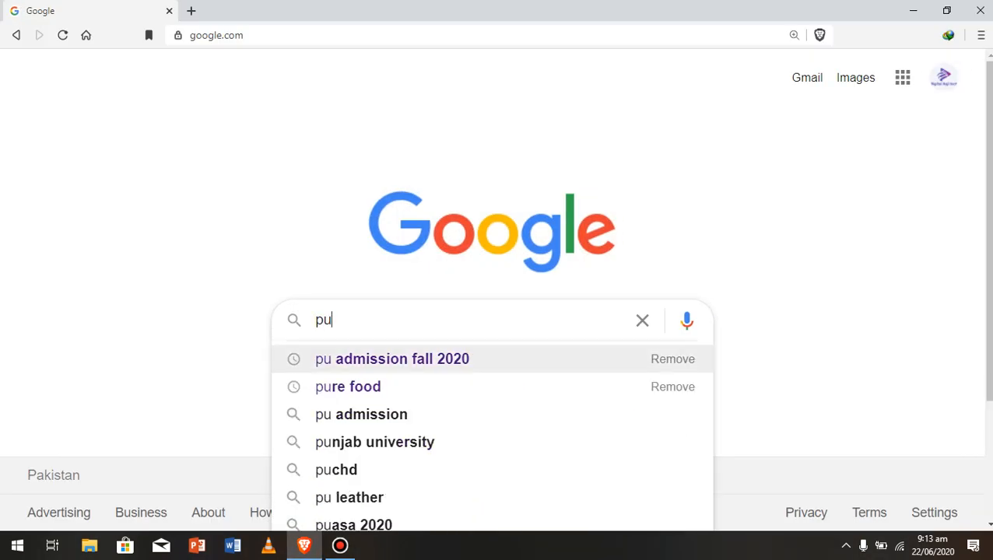
{"action": "left_click", "coordinate": [392, 359]}
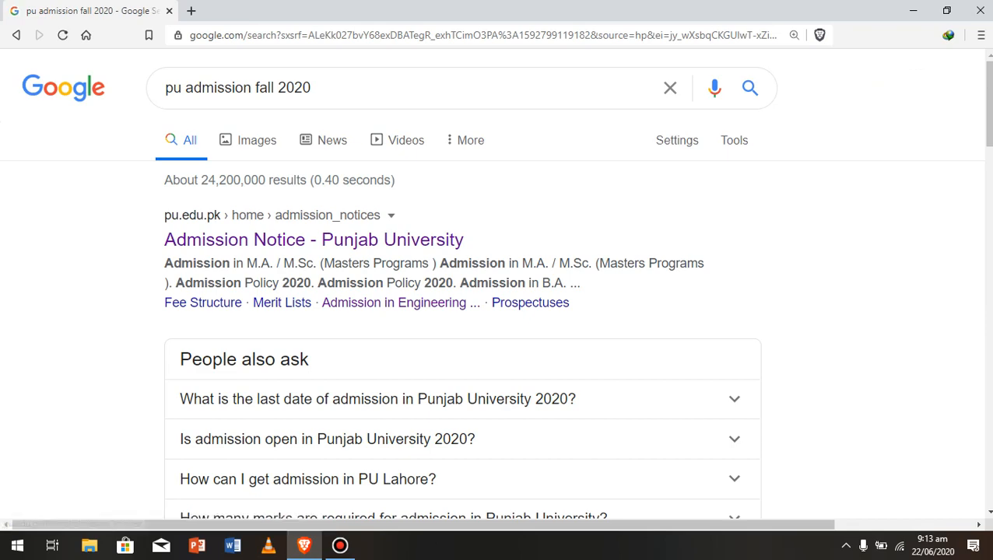
{"action": "left_click", "coordinate": [312, 240]}
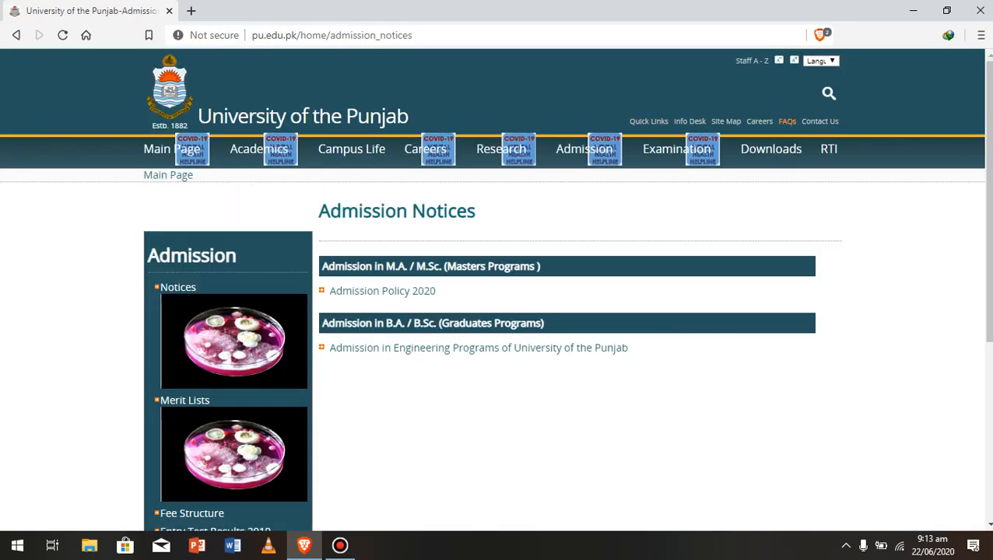
- Choose Apply Online from the site's Admission menu
{"action": "mouse_move", "coordinate": [191, 151]}
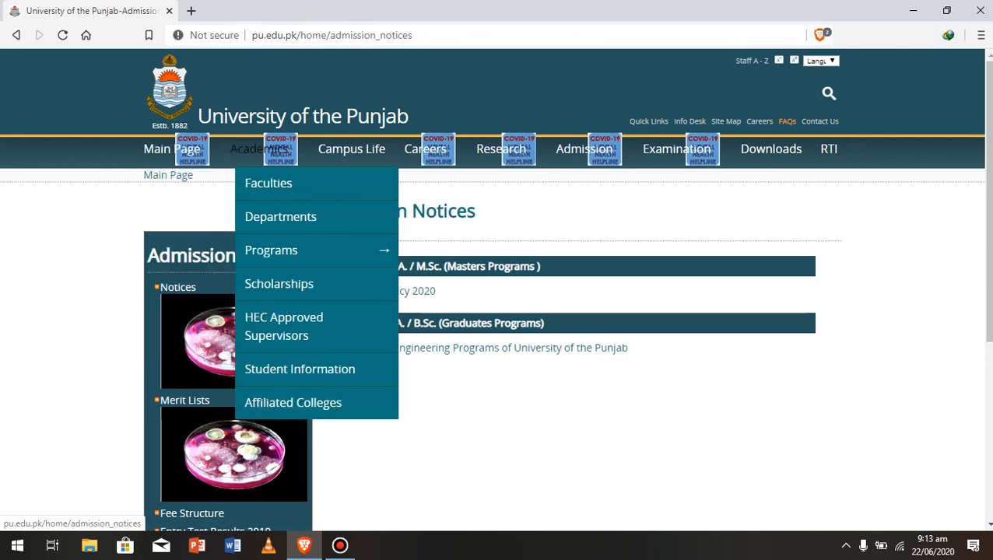
{"action": "mouse_move", "coordinate": [502, 148]}
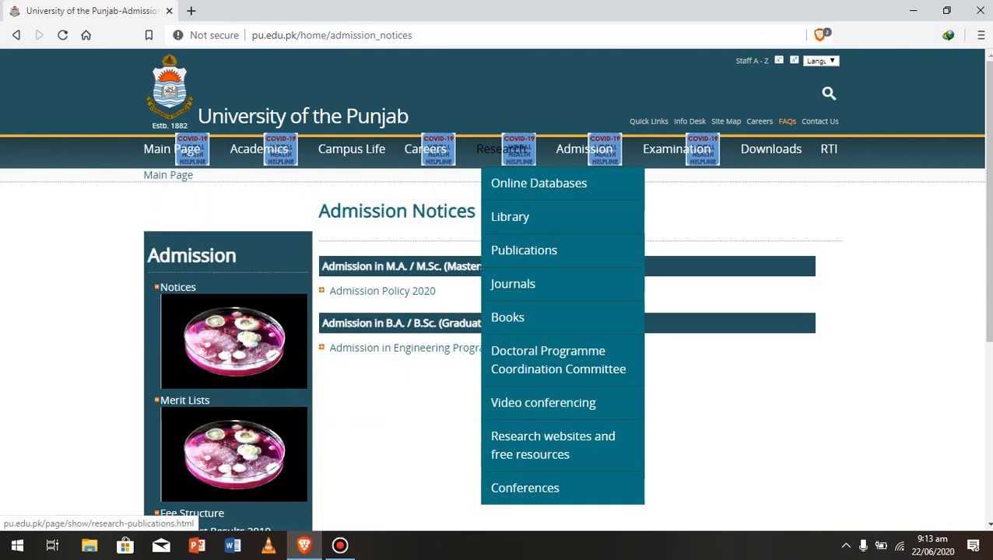
{"action": "mouse_move", "coordinate": [584, 148]}
{"action": "left_click", "coordinate": [606, 183]}
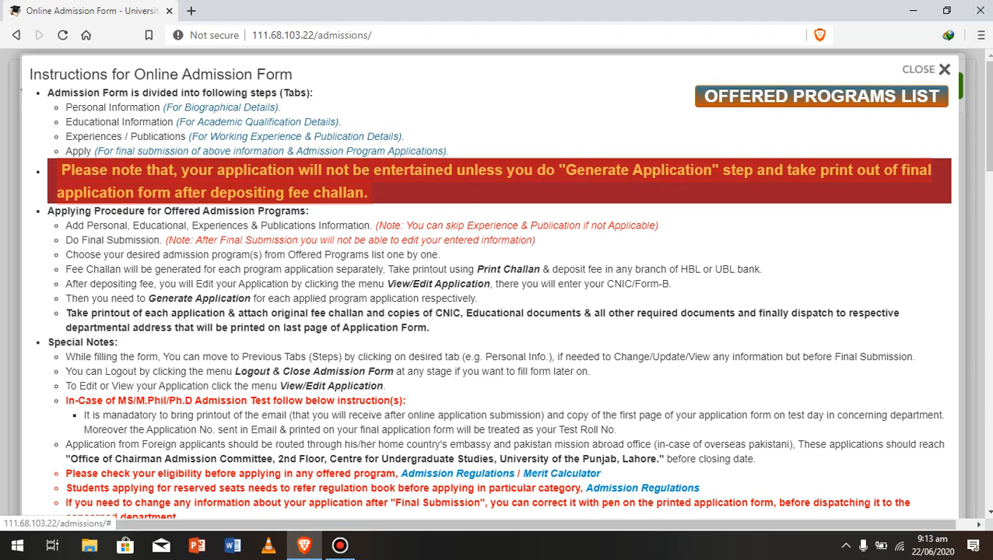
- Close the admission instructions overlay and enter the applicant's CNIC number
{"action": "left_click", "coordinate": [934, 69]}
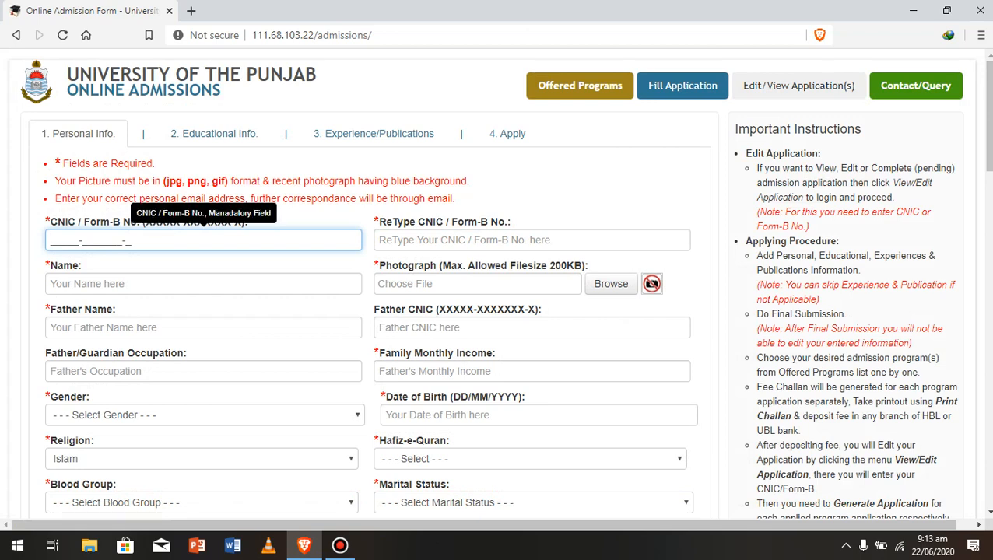
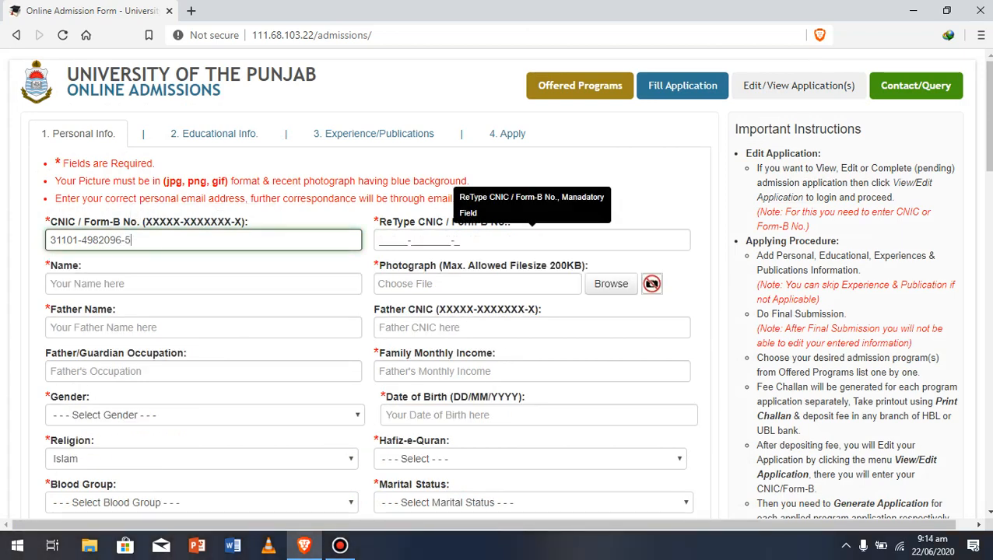
- Re-enter the applicant's CNIC in the ReType CNIC field
{"action": "left_click", "coordinate": [411, 240]}
{"action": "type", "text": "311"}
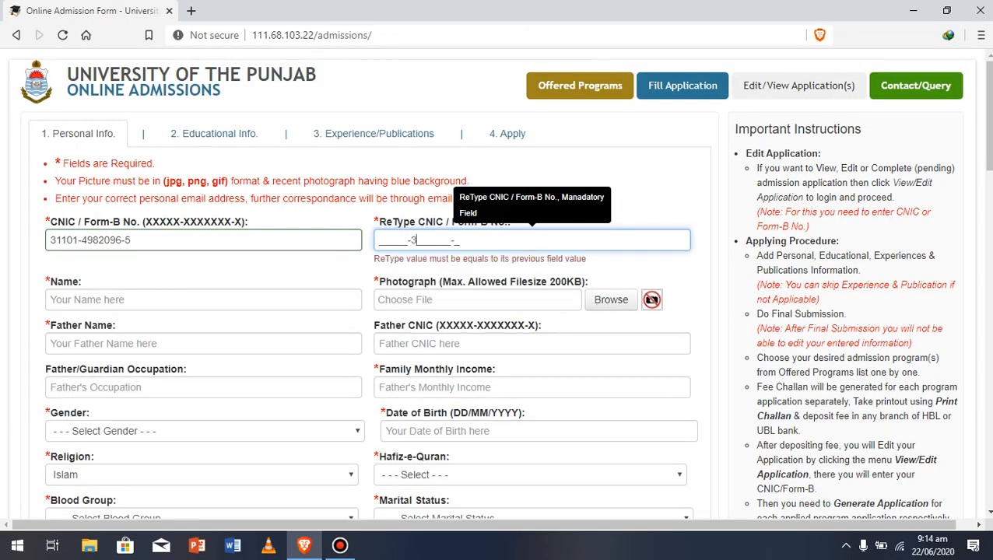
{"action": "key", "text": "BackSpace"}
{"action": "key", "text": "BackSpace"}
{"action": "key", "text": "BackSpace"}
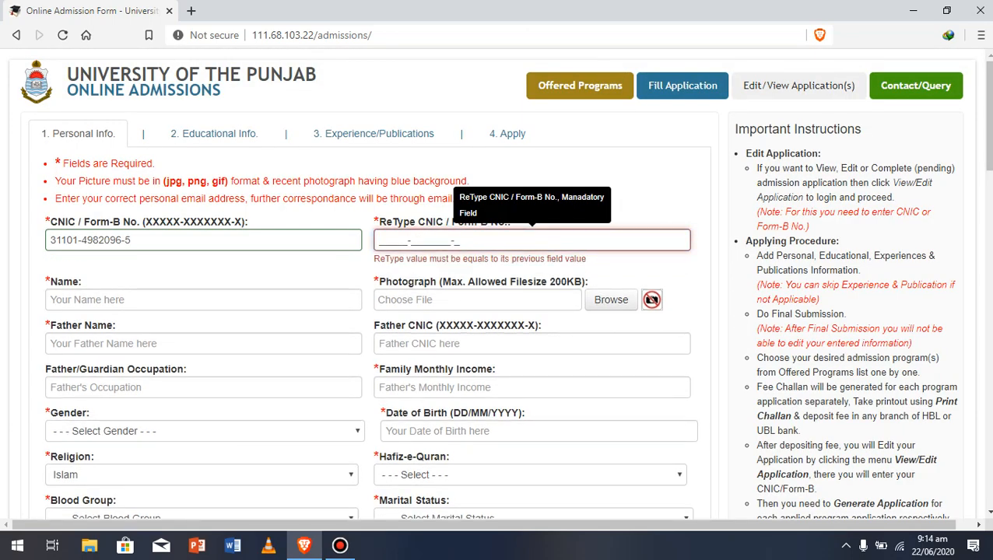
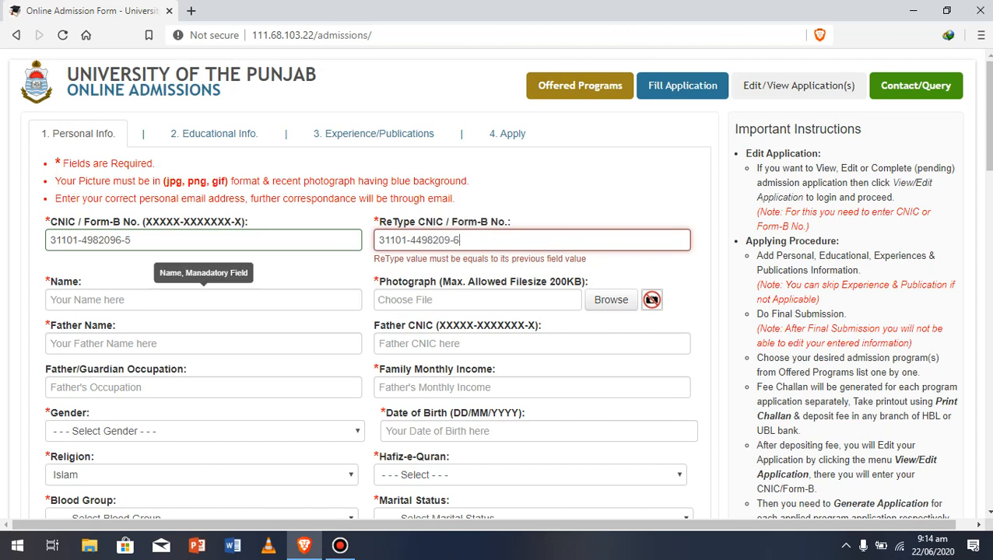
- Enter the applicant's full name in the Name field, correcting typos
{"action": "left_click", "coordinate": [204, 301]}
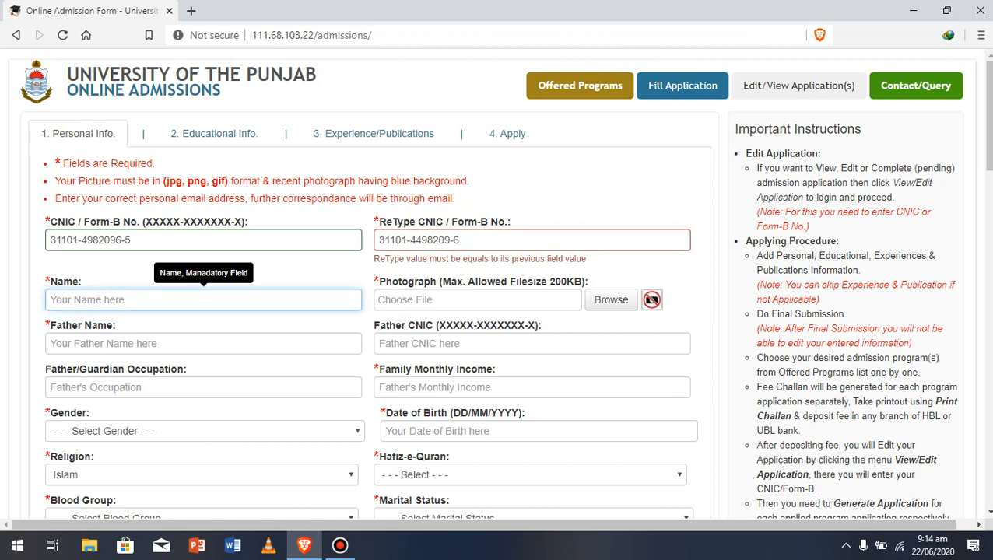
{"action": "type", "text": "MUHMM"}
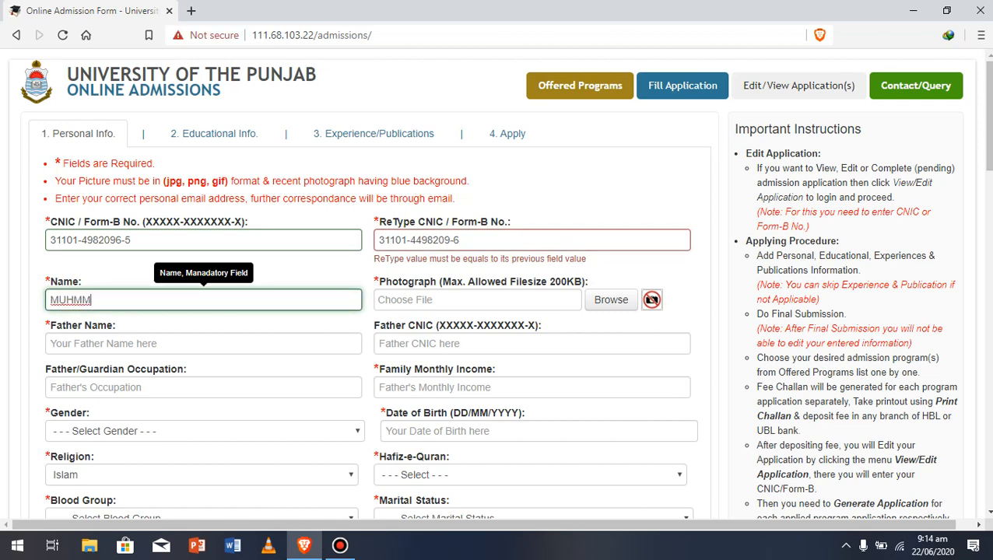
{"action": "key", "text": "BackSpace"}
{"action": "key", "text": "BackSpace"}
{"action": "key", "text": "BackSpace"}
{"action": "key", "text": "BackSpace"}
{"action": "type", "text": "U"}
{"action": "key", "text": "BackSpace"}
{"action": "type", "text": "U"}
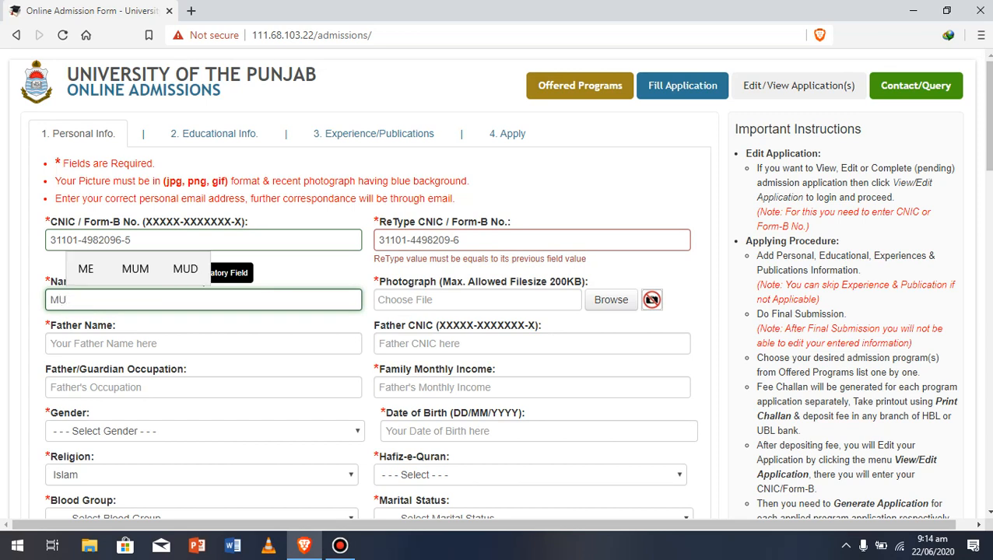
{"action": "key", "text": "BackSpace"}
{"action": "type", "text": "UG"}
{"action": "key", "text": "BackSpace"}
{"action": "key", "text": "BackSpace"}
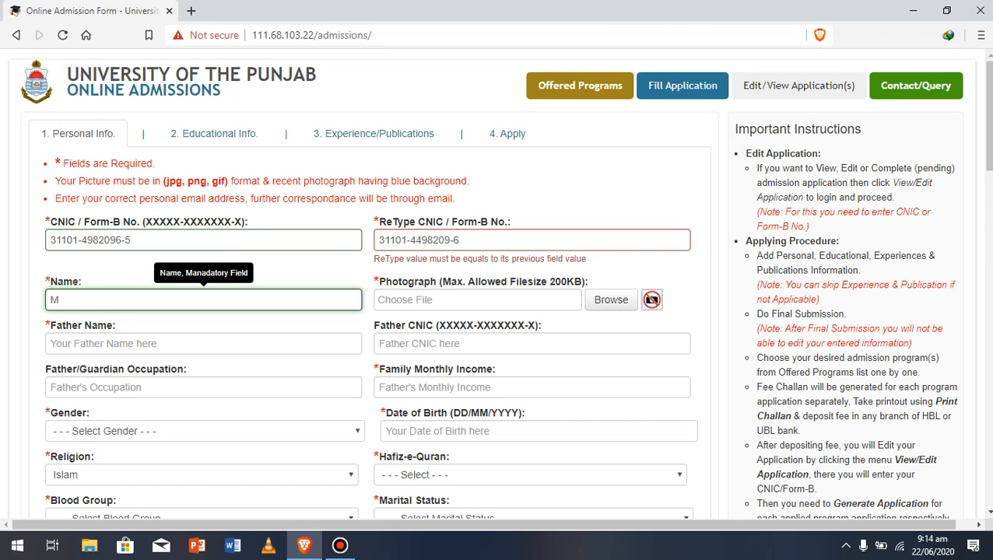
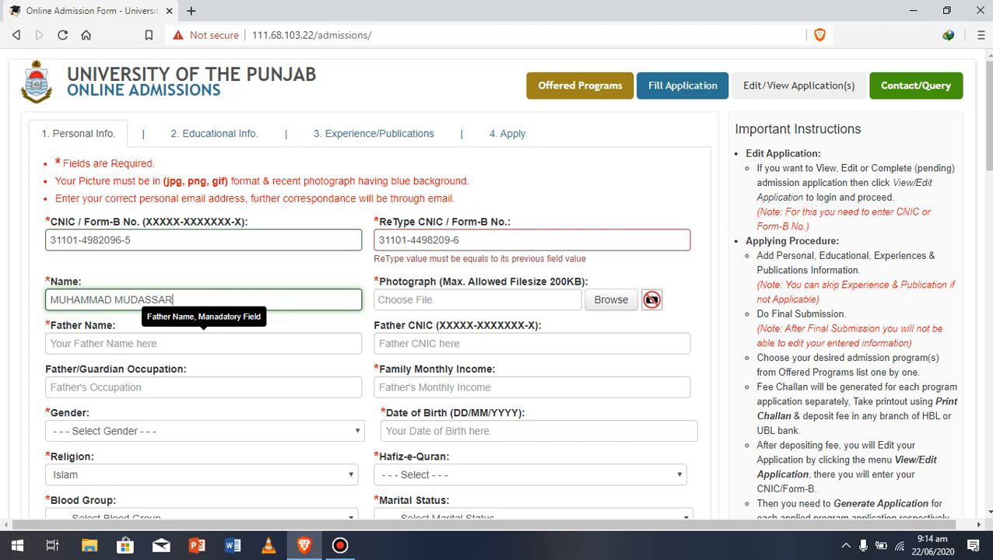
- Enter the father's name in the Father Name field
{"action": "left_click", "coordinate": [203, 344]}
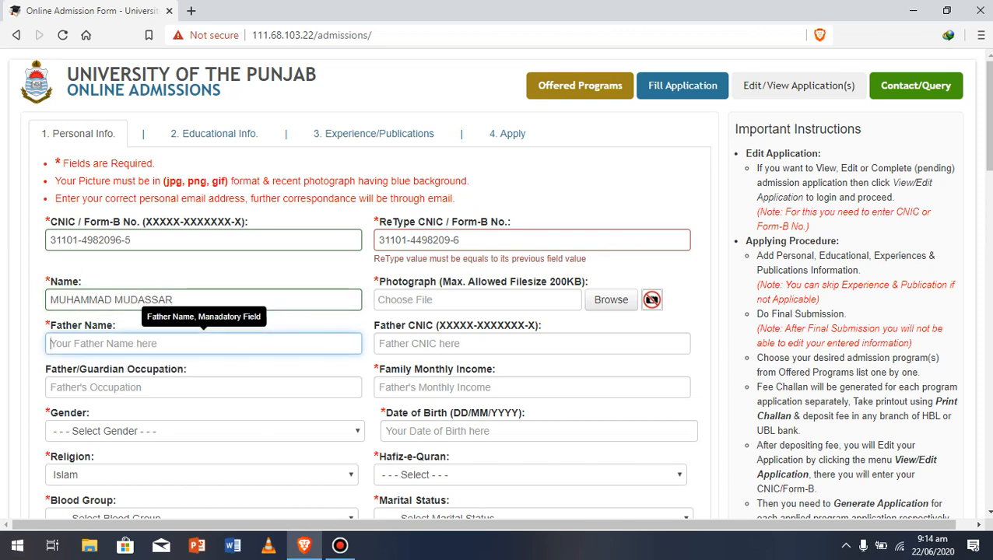
{"action": "type", "text": "m"}
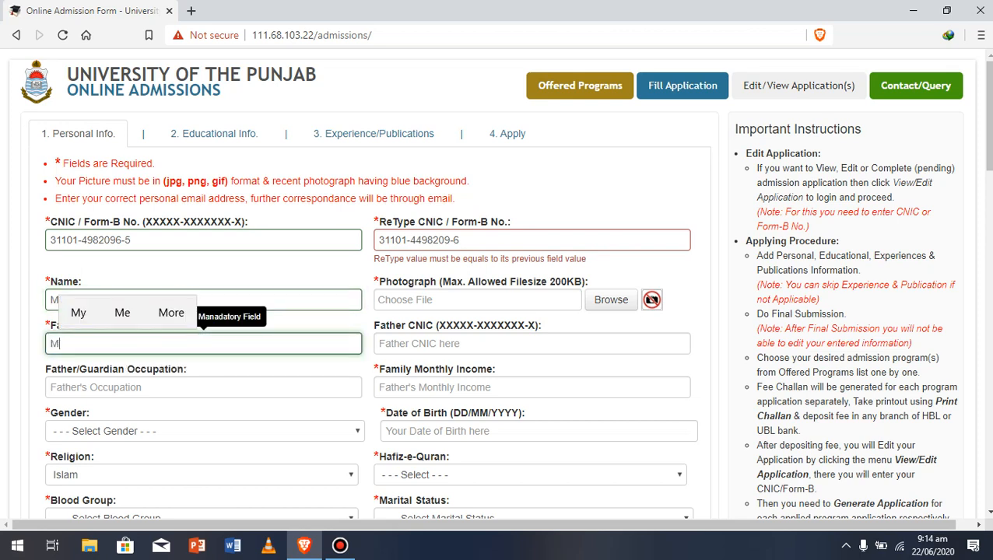
{"action": "key", "text": "BackSpace"}
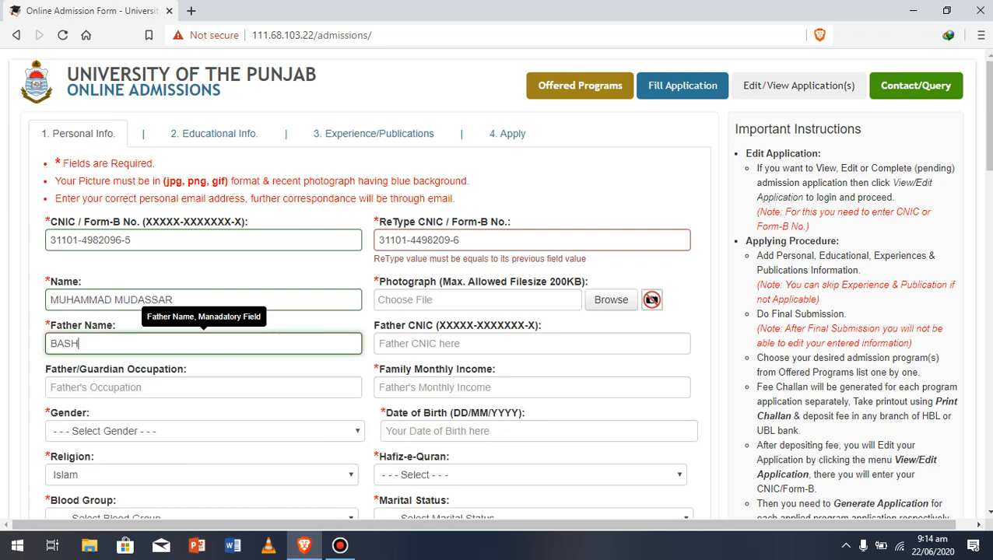
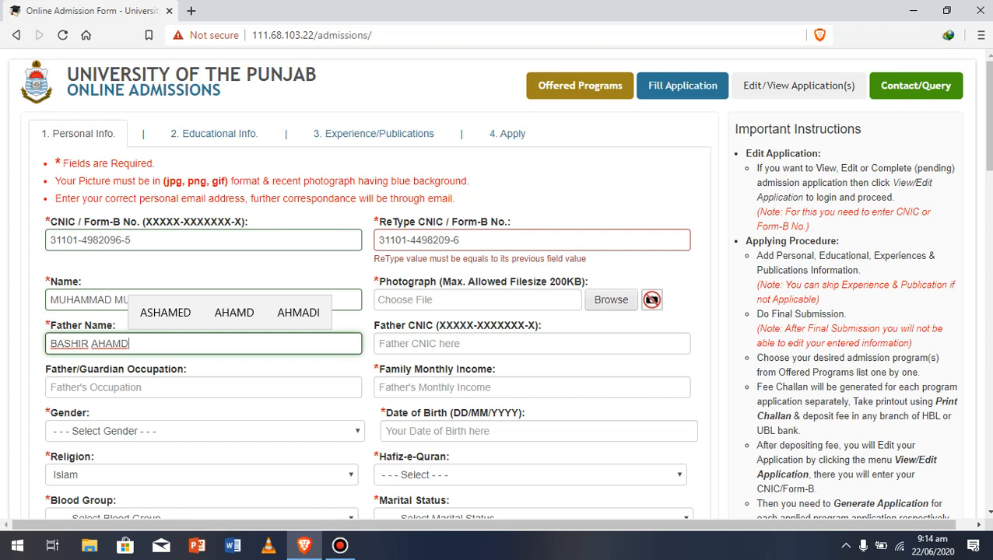
- Upload the applicant's photograph
{"action": "left_click", "coordinate": [611, 300]}
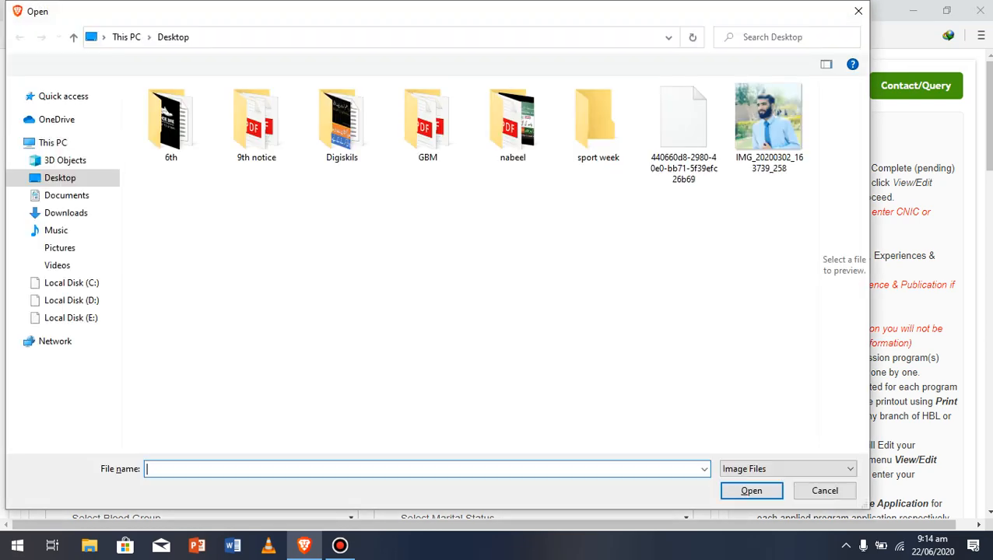
{"action": "left_click", "coordinate": [769, 128]}
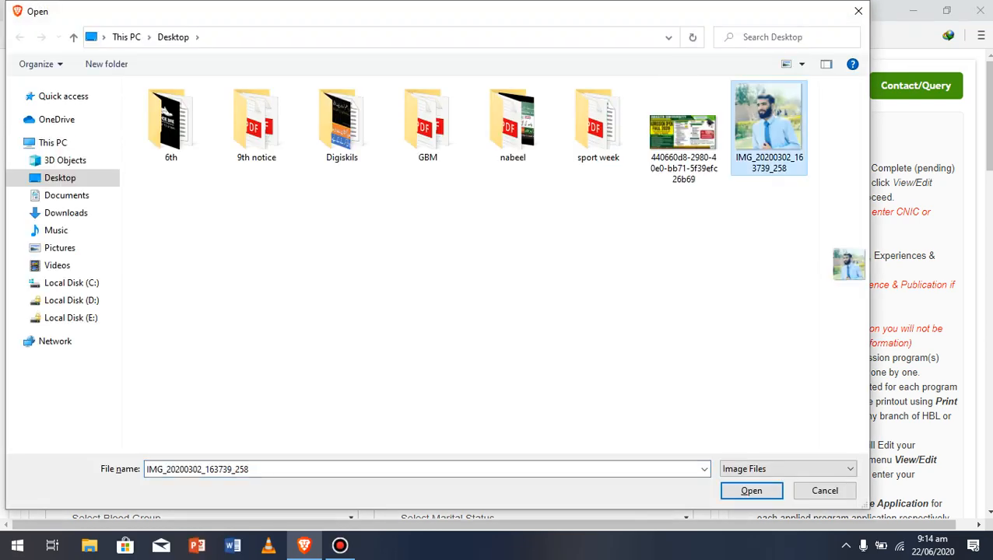
{"action": "left_click", "coordinate": [751, 491]}
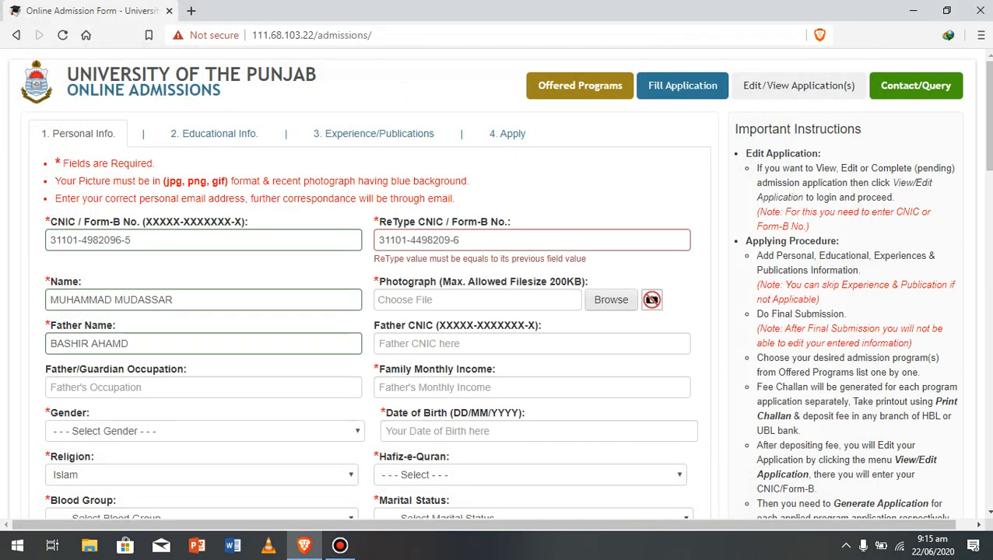
- Set father's occupation to 'doctor' and enter the father's CNIC number
{"action": "left_click", "coordinate": [204, 387]}
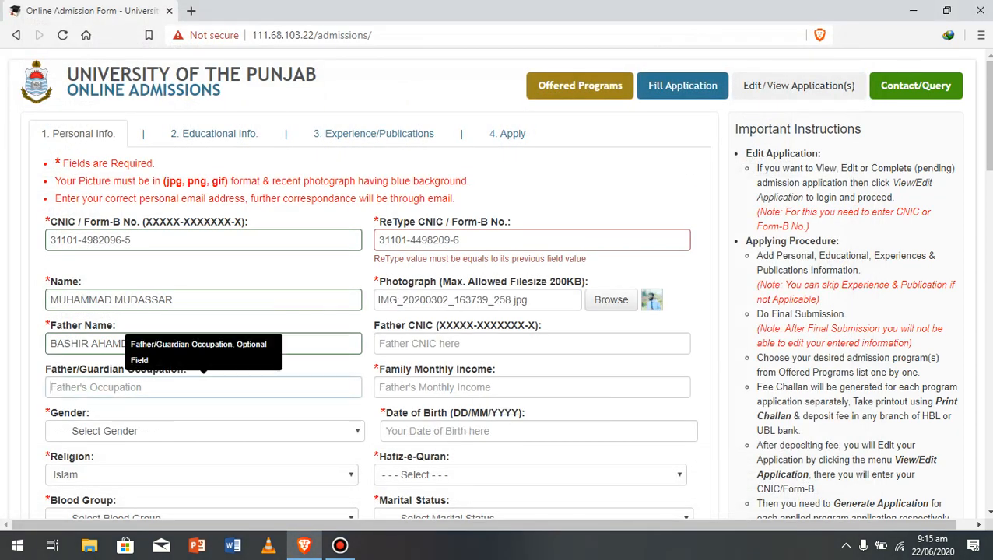
{"action": "type", "text": "doctor"}
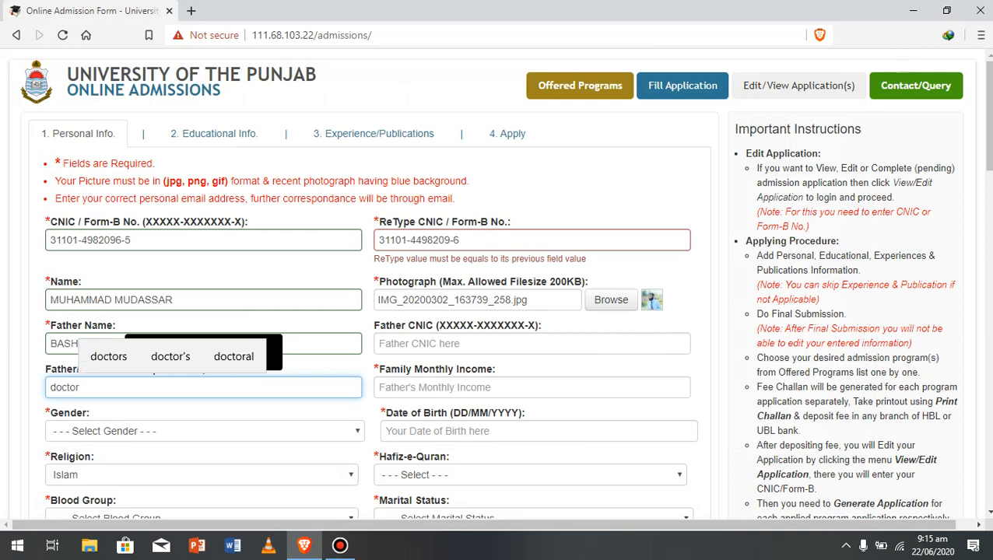
{"action": "left_click", "coordinate": [533, 327]}
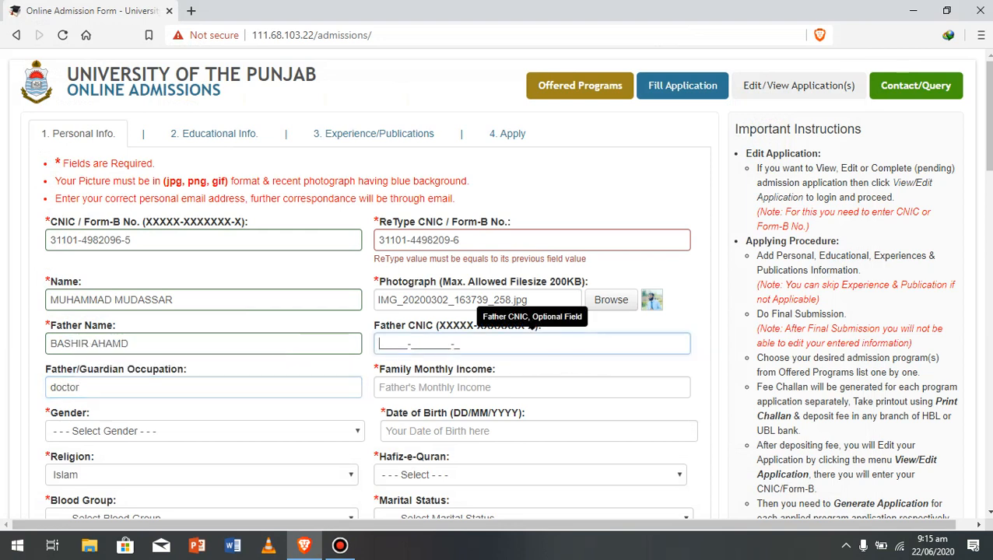
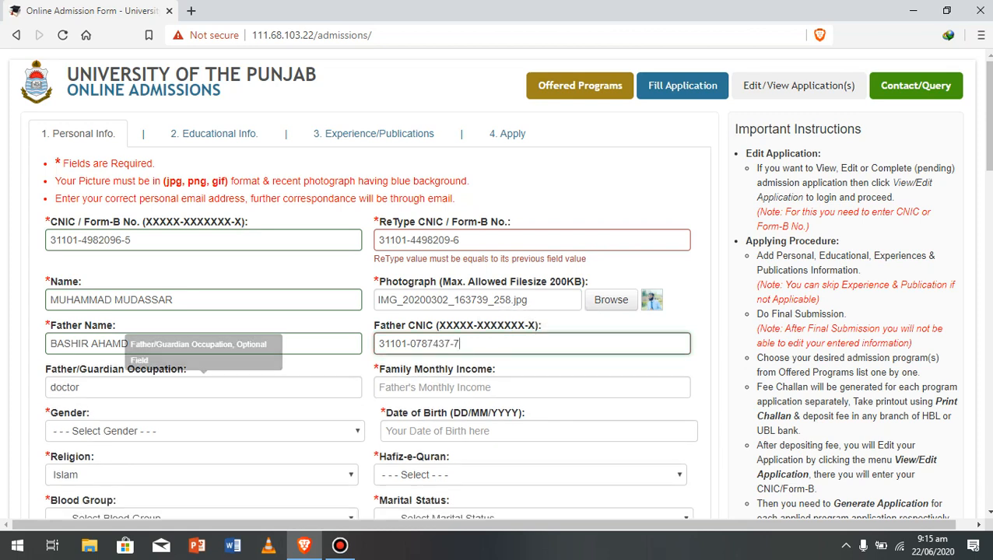
- Enter family monthly income 40000 and select Male as gender
{"action": "left_click", "coordinate": [532, 387]}
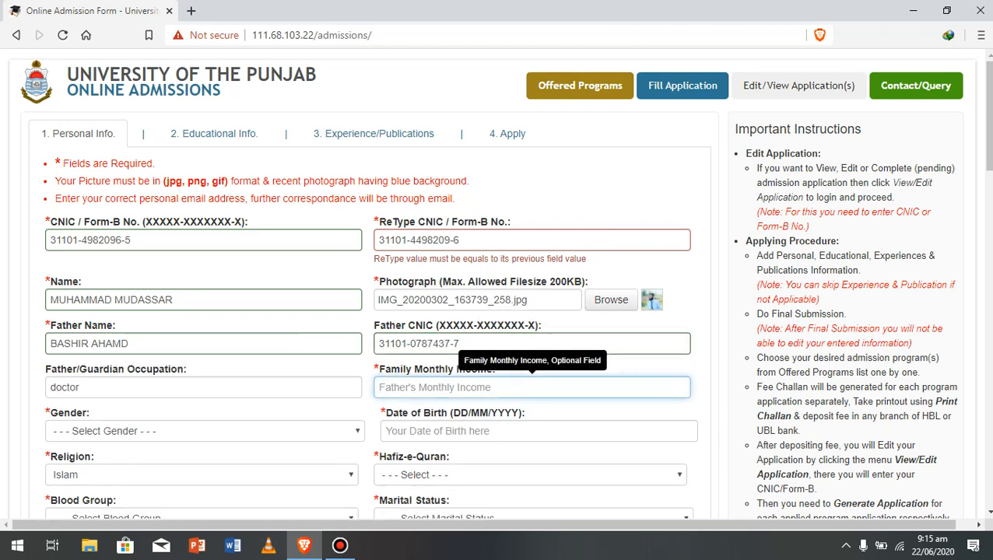
{"action": "type", "text": "40000"}
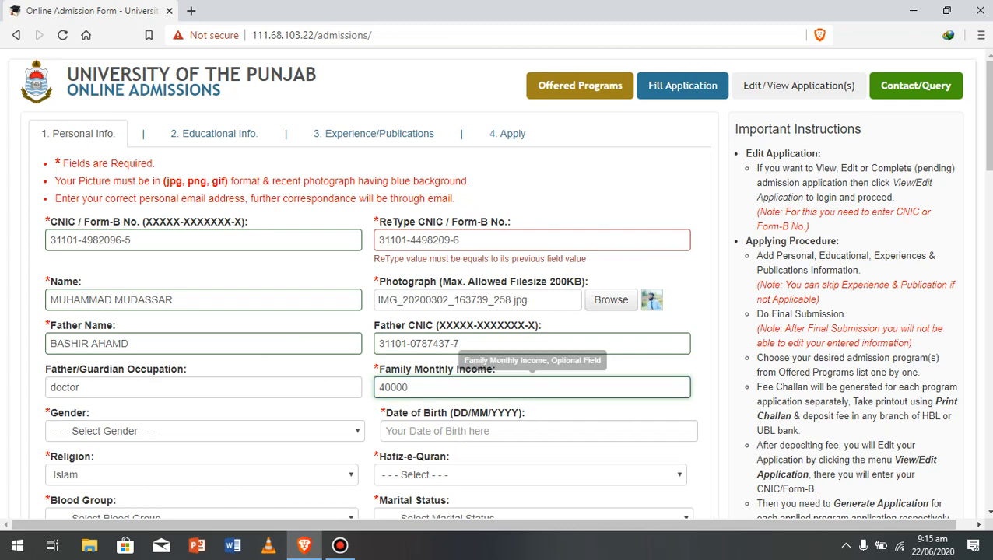
{"action": "left_click", "coordinate": [204, 431]}
{"action": "left_click", "coordinate": [148, 463]}
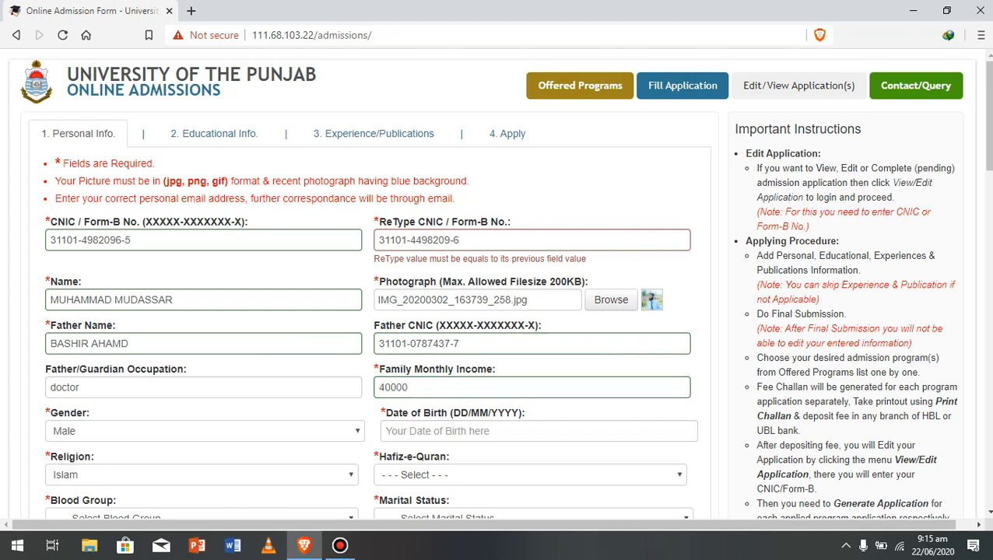
{"action": "scroll", "coordinate": [507, 284], "scroll_direction": "down", "scroll_amount": 2}
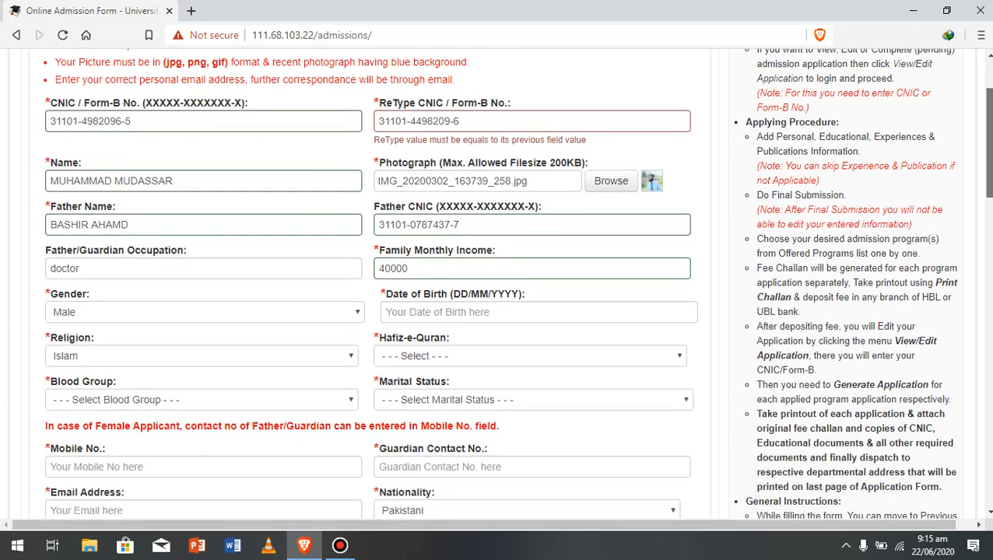
{"action": "scroll", "coordinate": [507, 284], "scroll_direction": "down", "scroll_amount": 1}
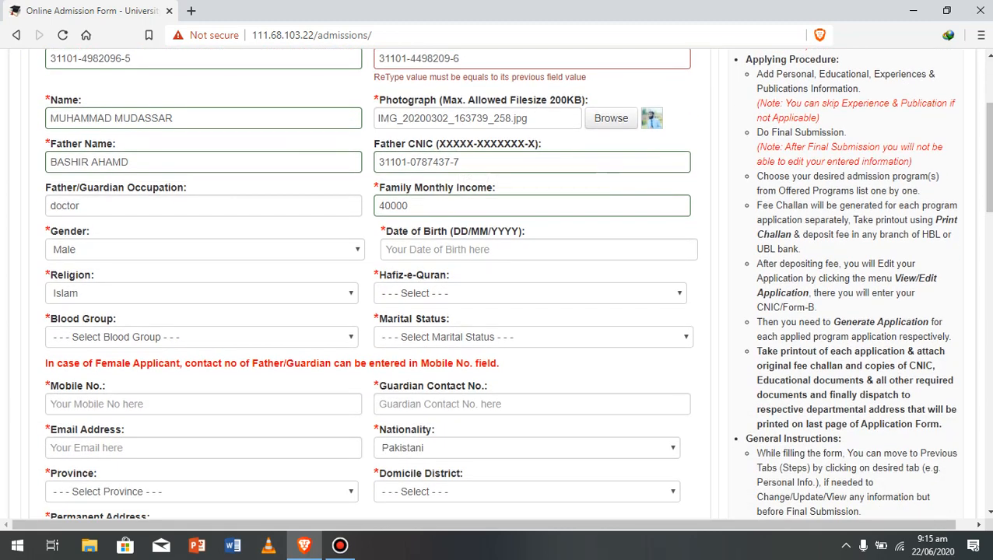
{"action": "left_click", "coordinate": [538, 250]}
{"action": "left_click", "coordinate": [538, 249]}
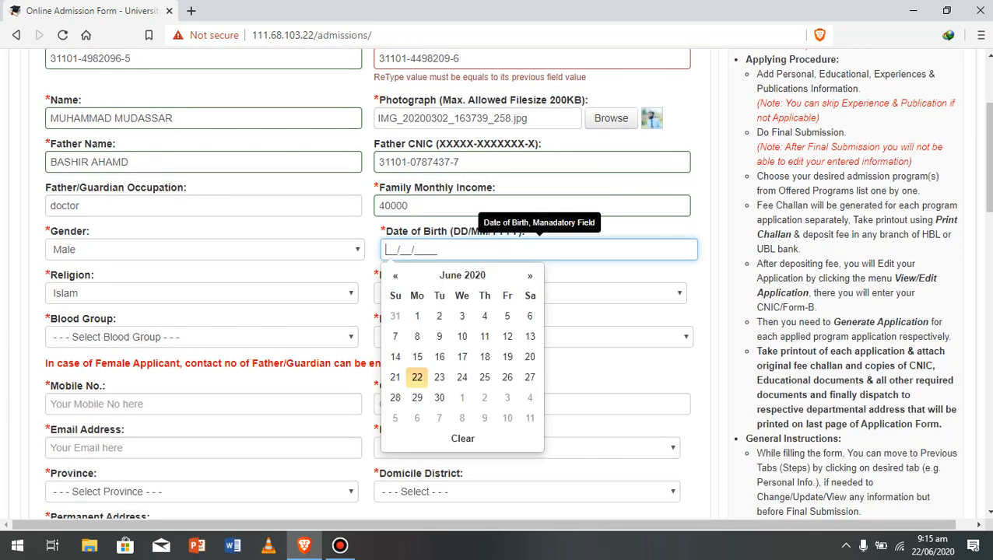
{"action": "type", "text": "1997"}
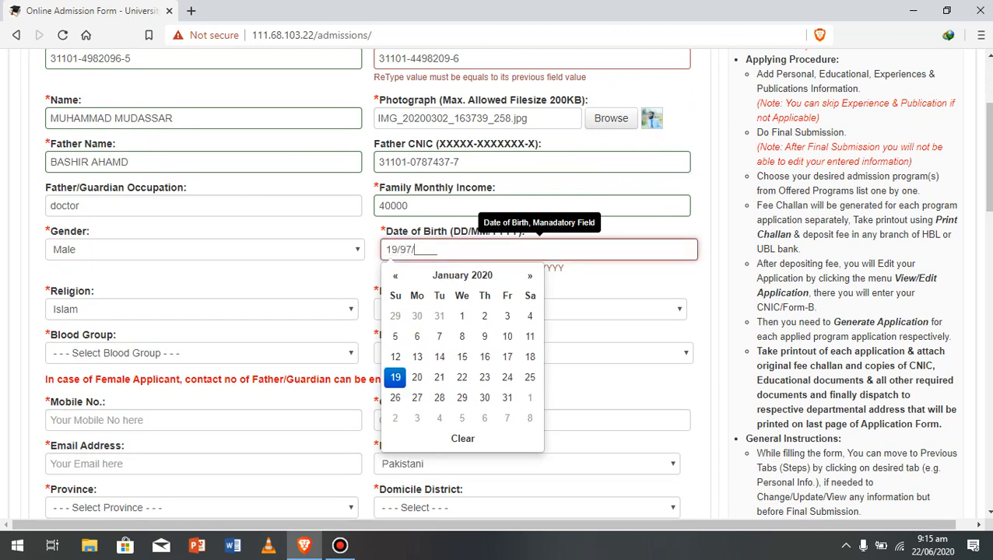
{"action": "key", "text": "BackSpace"}
{"action": "key", "text": "BackSpace"}
{"action": "key", "text": "BackSpace"}
{"action": "key", "text": "BackSpace"}
{"action": "type", "text": "03/"}
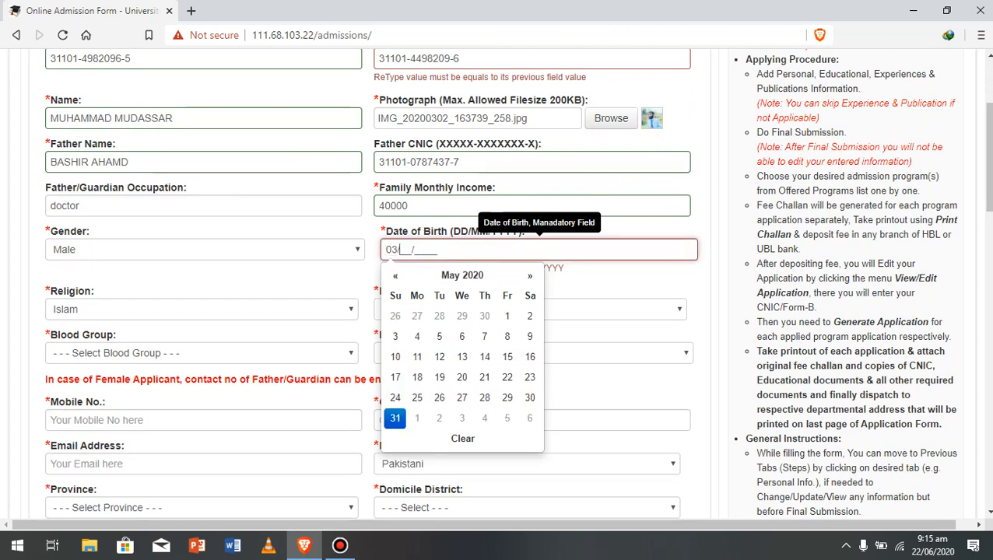
{"action": "type", "text": "00/3"}
{"action": "key", "text": "BackSpace"}
{"action": "key", "text": "BackSpace"}
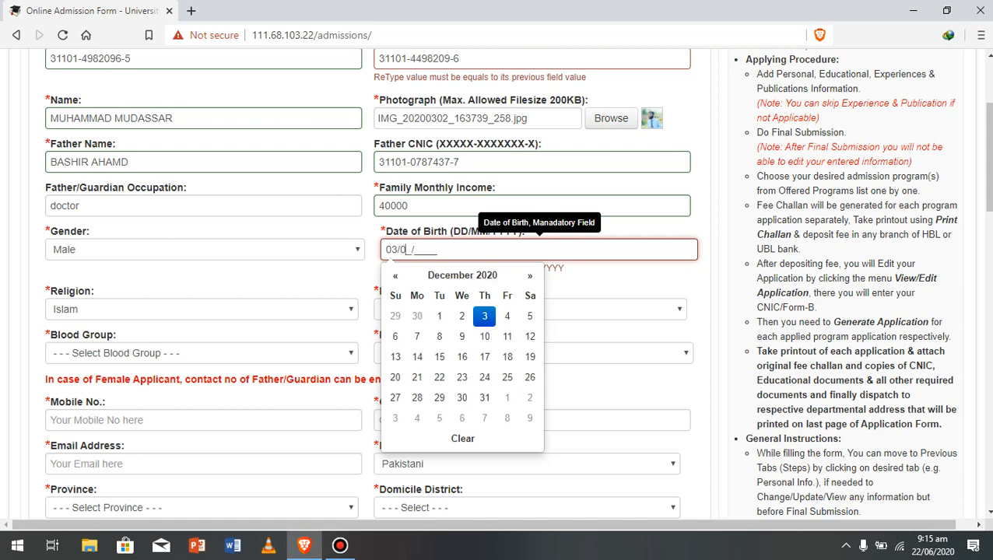
{"action": "type", "text": "31997"}
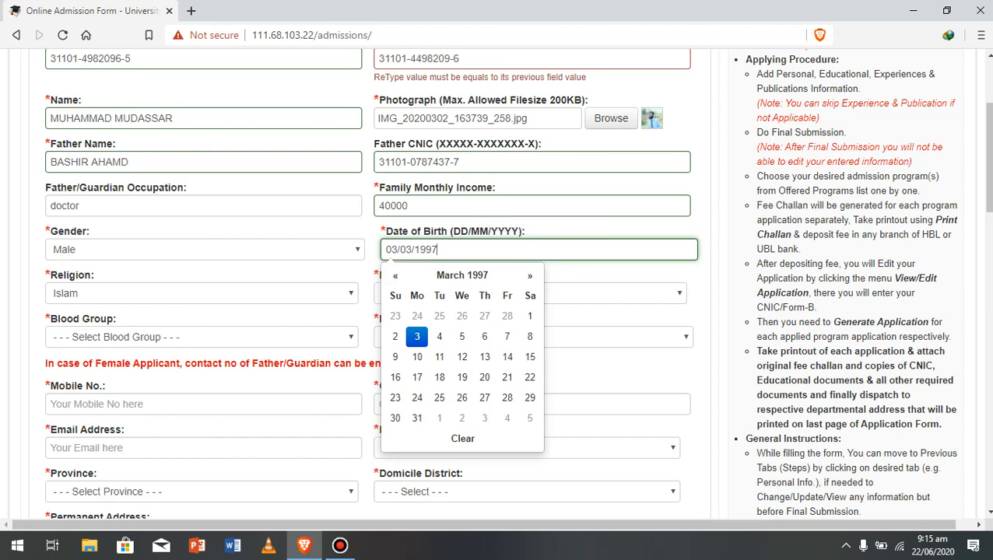
- Choose blood group B+ve, Hafiz-e-Quran No and marital status Single
{"action": "left_click", "coordinate": [202, 337]}
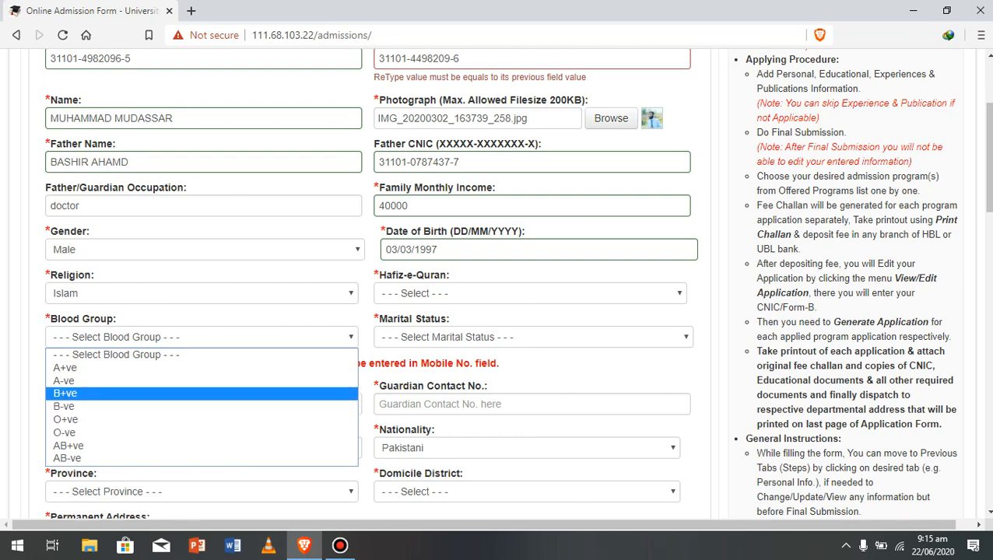
{"action": "left_click", "coordinate": [203, 393]}
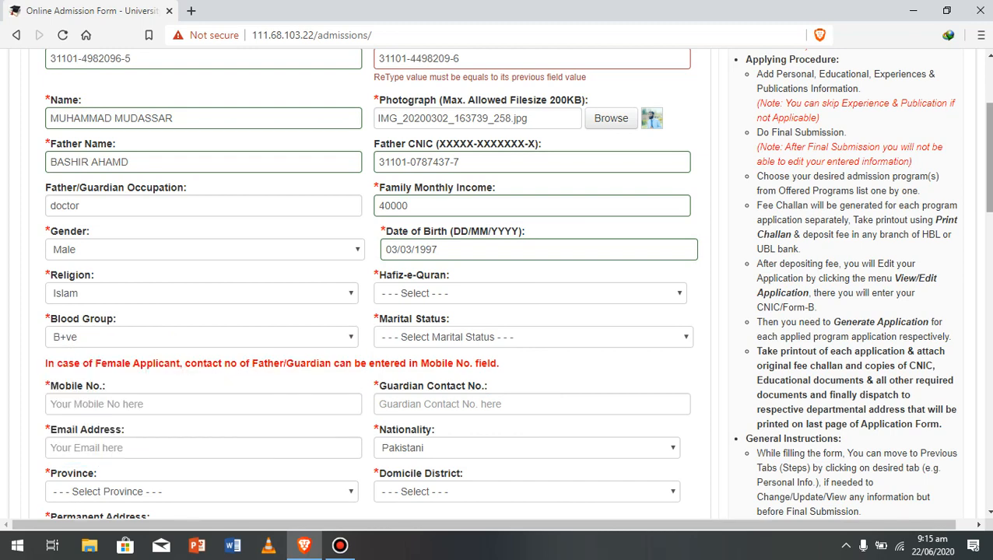
{"action": "scroll", "coordinate": [517, 283], "scroll_direction": "down", "scroll_amount": 1}
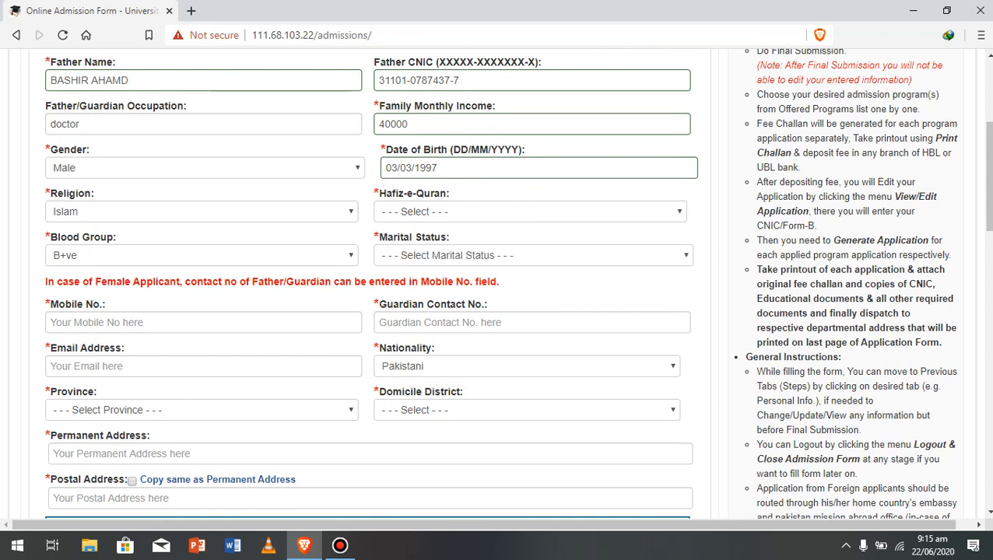
{"action": "left_click", "coordinate": [530, 212]}
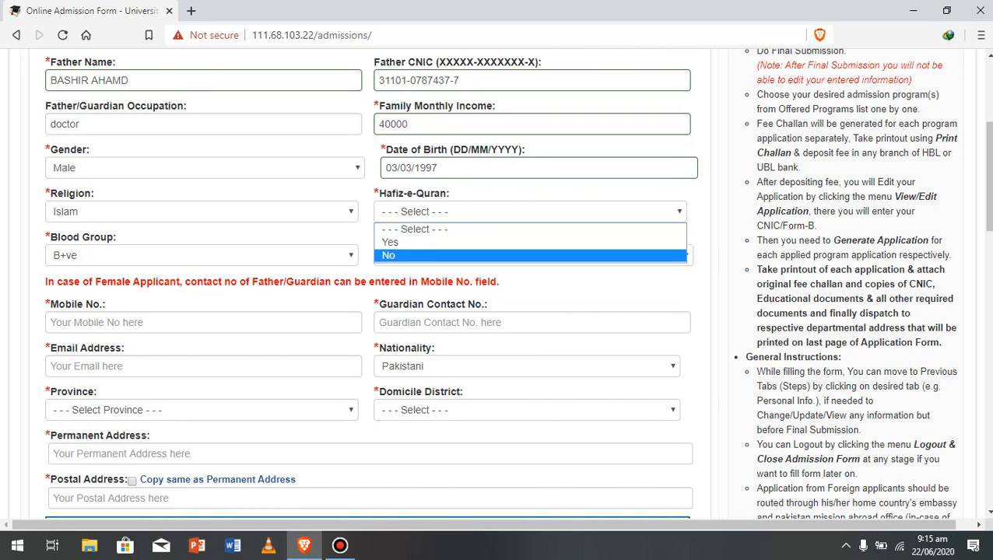
{"action": "key", "text": "Return"}
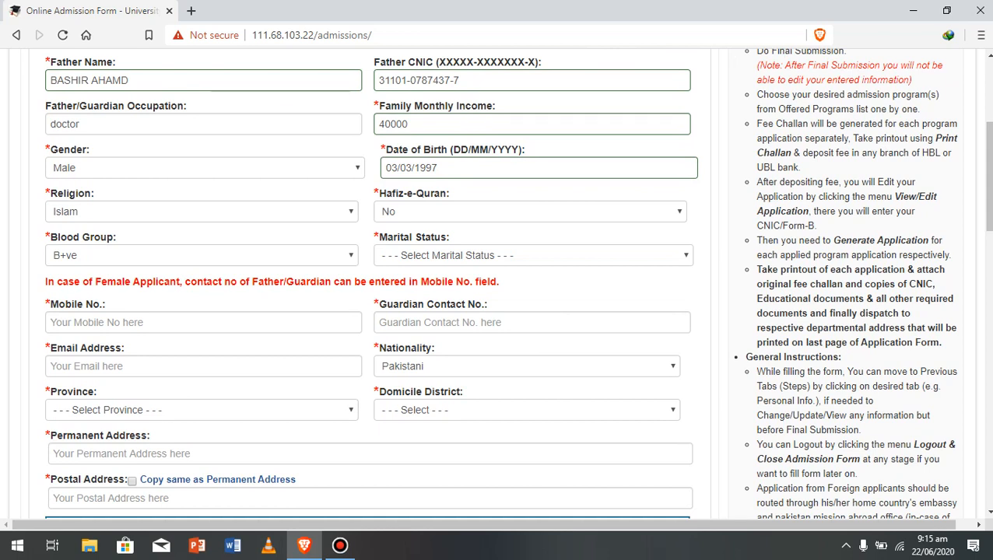
{"action": "left_click", "coordinate": [533, 255]}
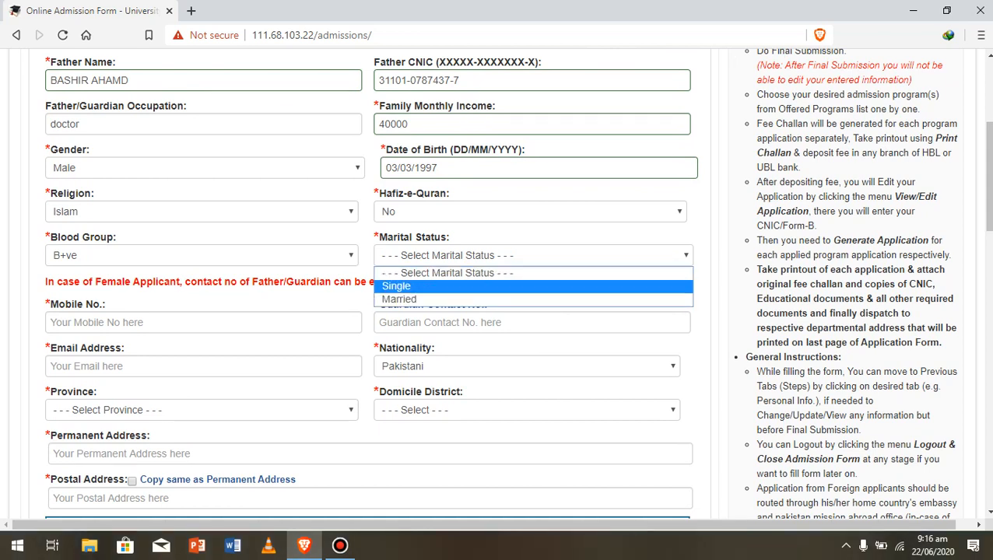
{"action": "key", "text": "Return"}
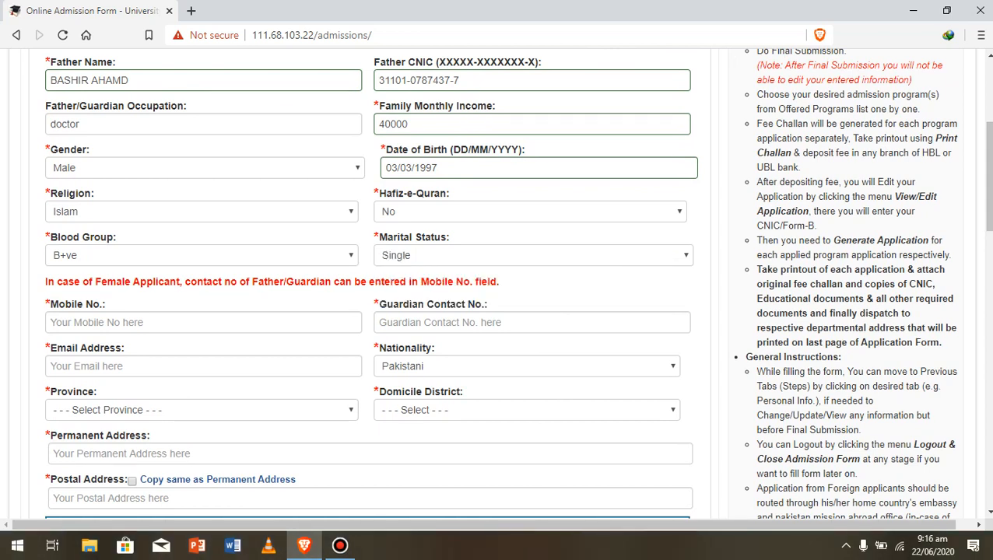
{"action": "key", "text": "Tab"}
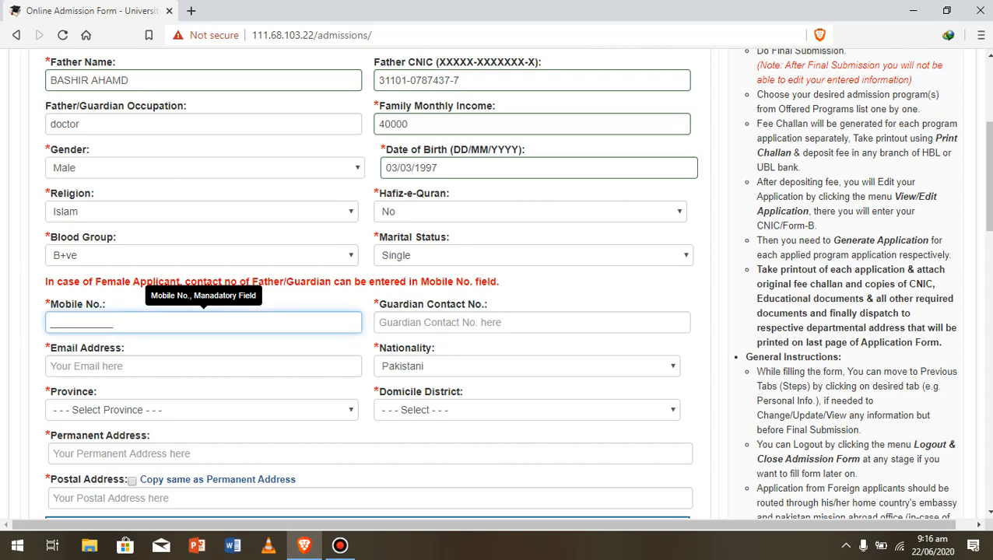
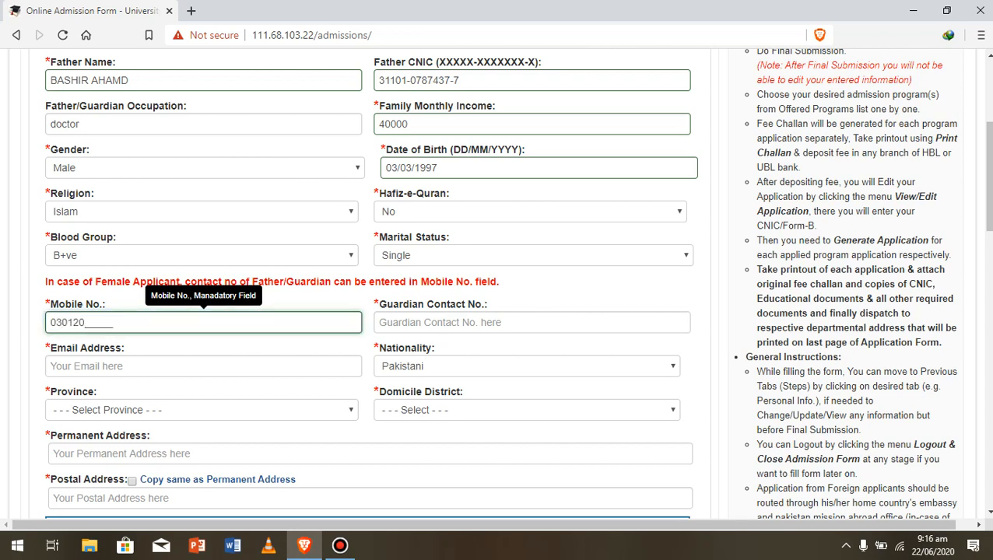
- Fill Mobile No., Guardian Contact No. and Email Address with the applicant's contact details
{"action": "key", "text": "Tab"}
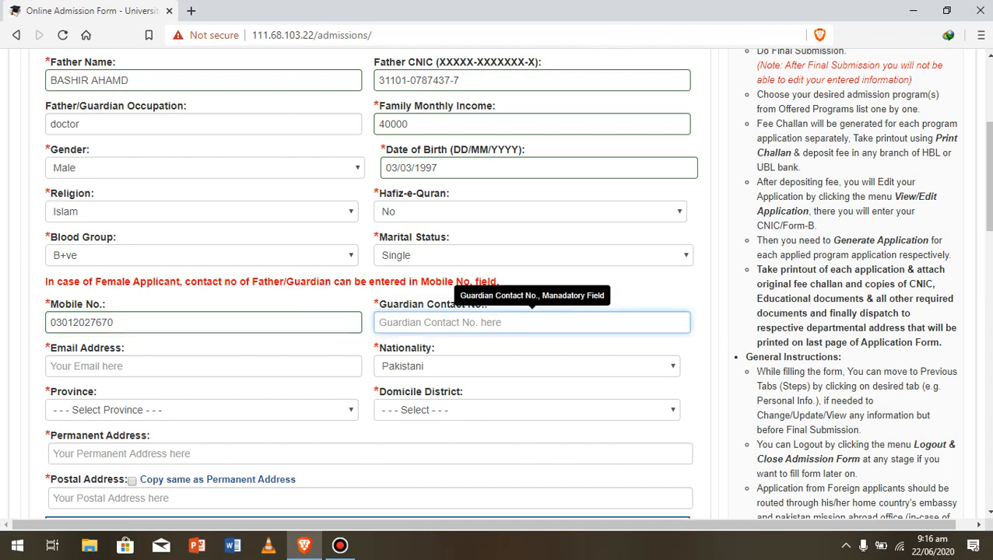
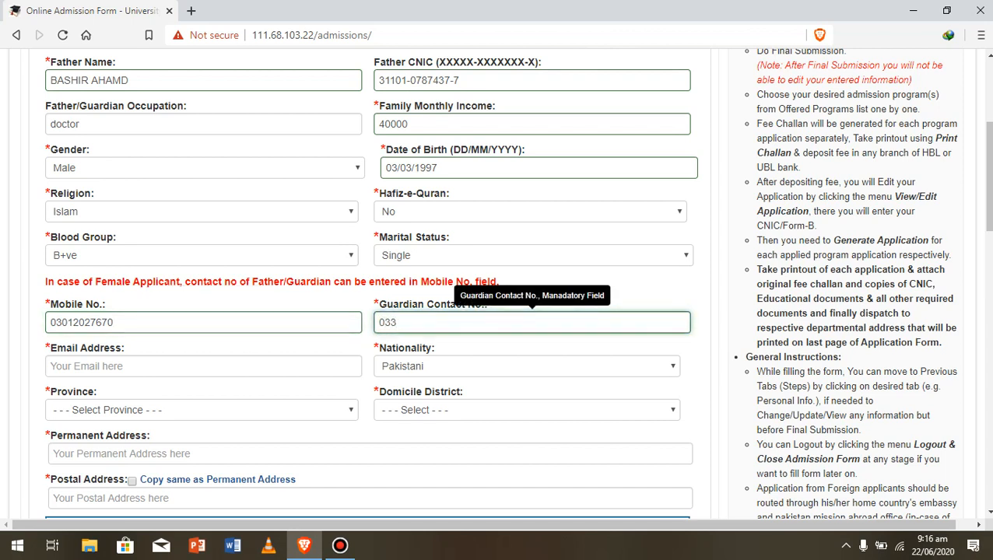
{"action": "key", "text": "Tab"}
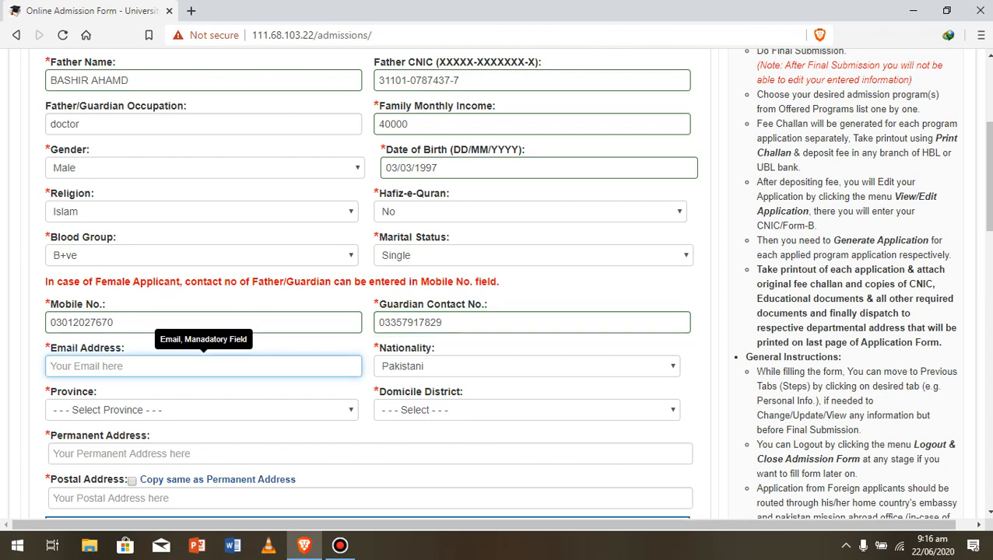
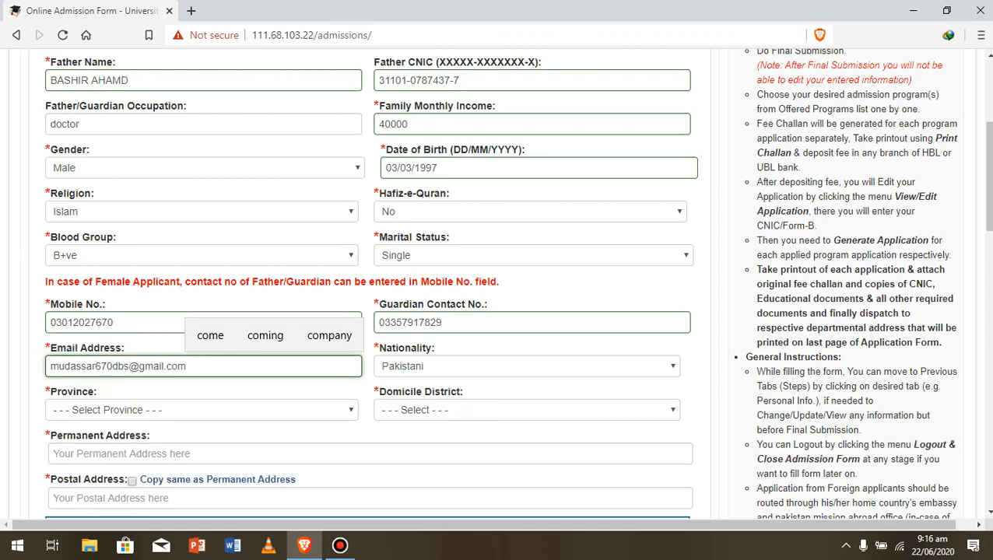
- Set province to Punjab and domicile district to Bahawalnagar
{"action": "left_click", "coordinate": [201, 410]}
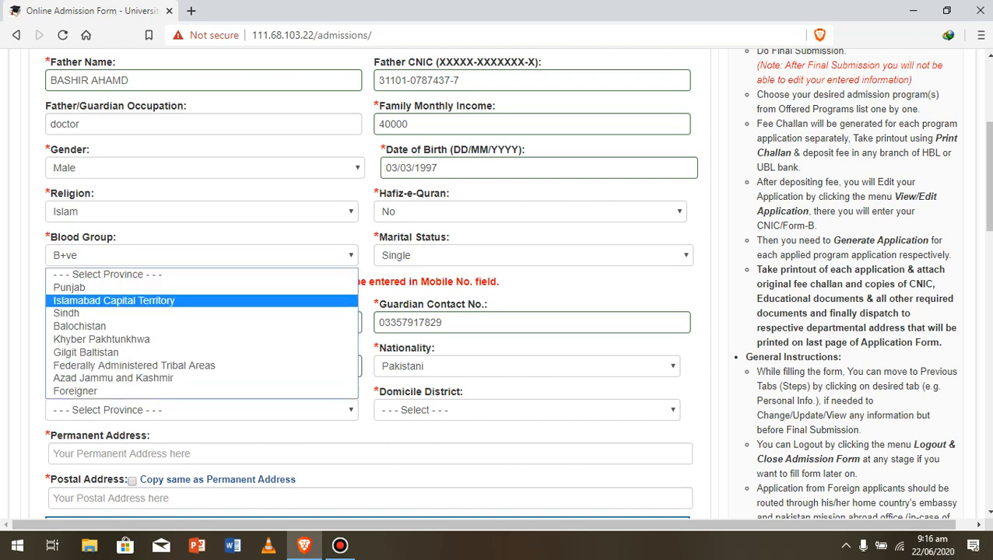
{"action": "left_click", "coordinate": [201, 288]}
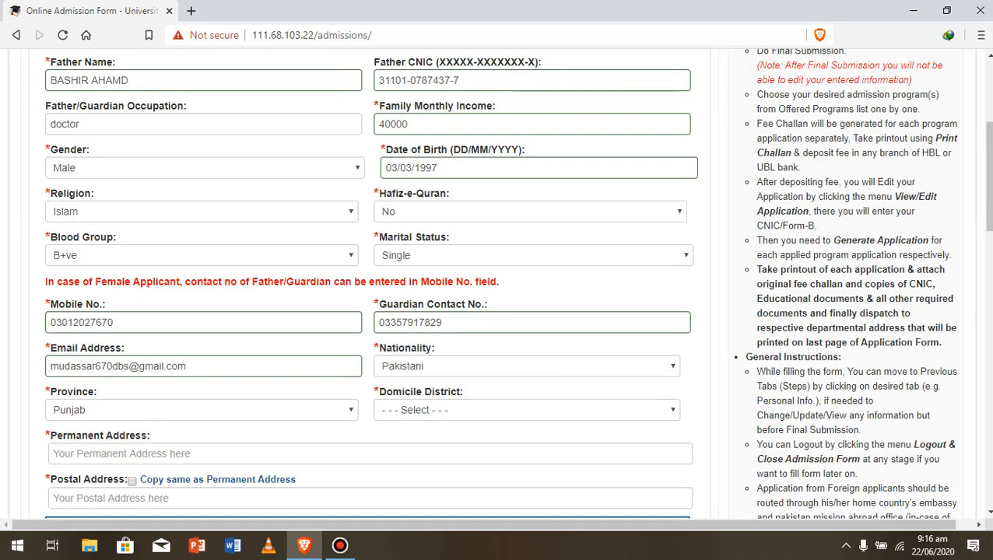
{"action": "left_click", "coordinate": [526, 410]}
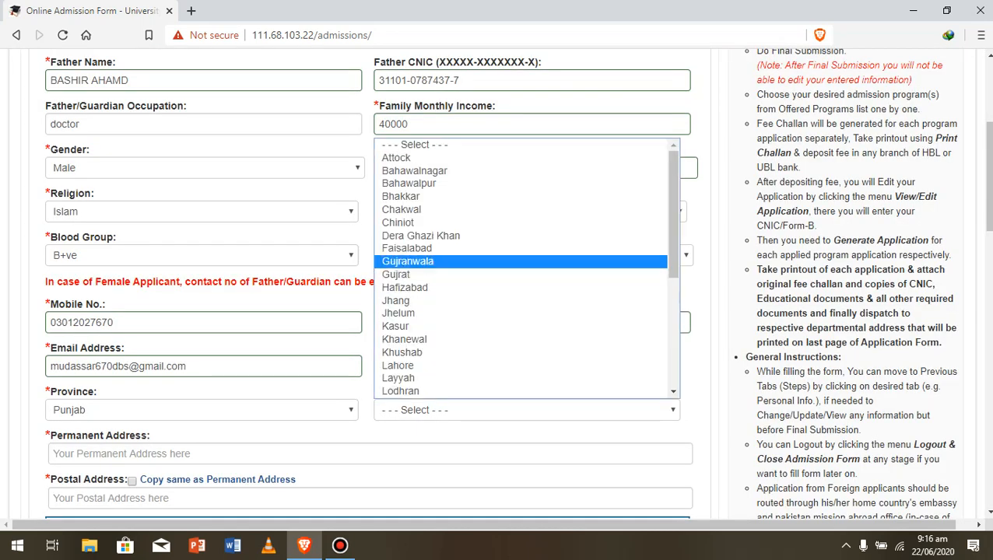
{"action": "left_click", "coordinate": [415, 171]}
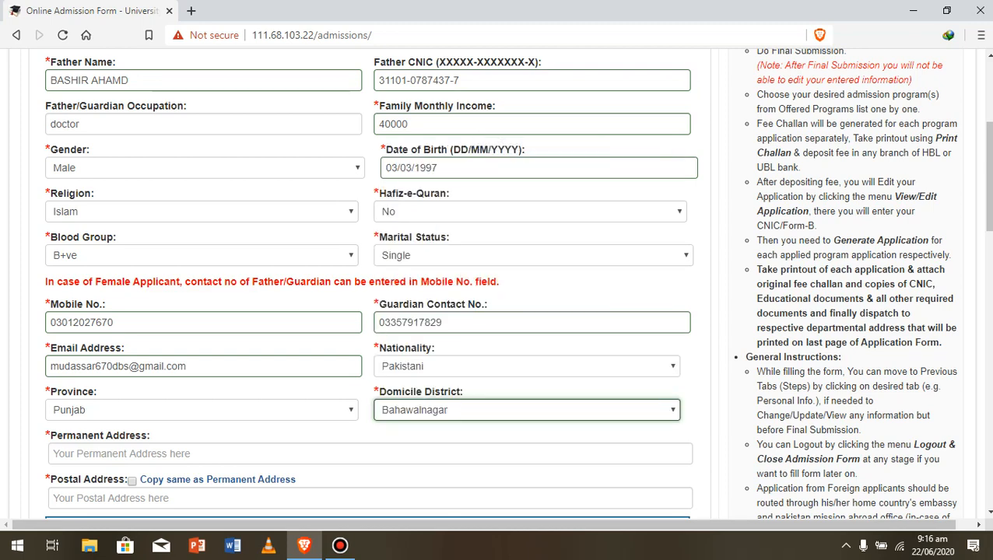
- Type permanent address 'bwn' and copy it into the postal address
{"action": "left_click_drag", "start_coordinate": [988, 177], "coordinate": [989, 223]}
{"action": "left_click", "coordinate": [370, 257]}
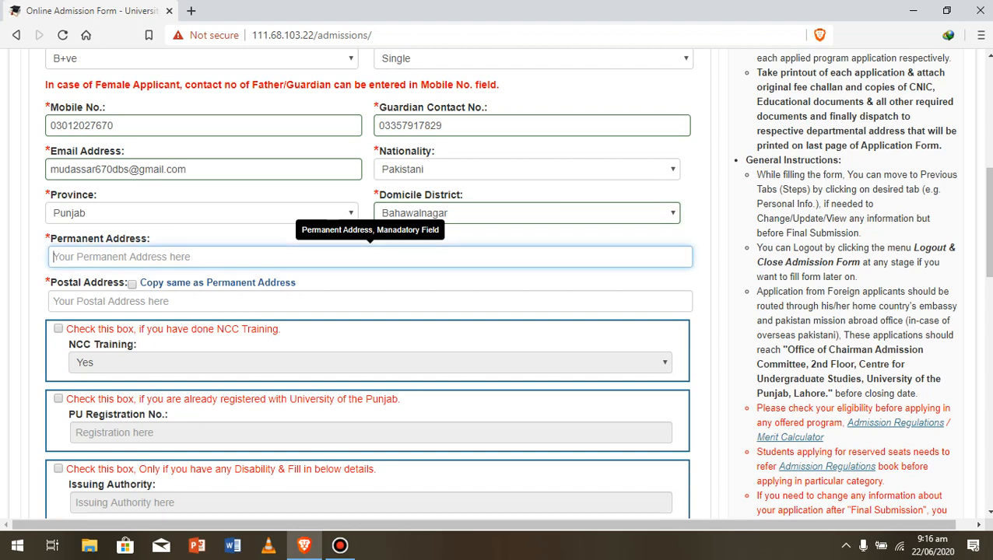
{"action": "type", "text": "bwn"}
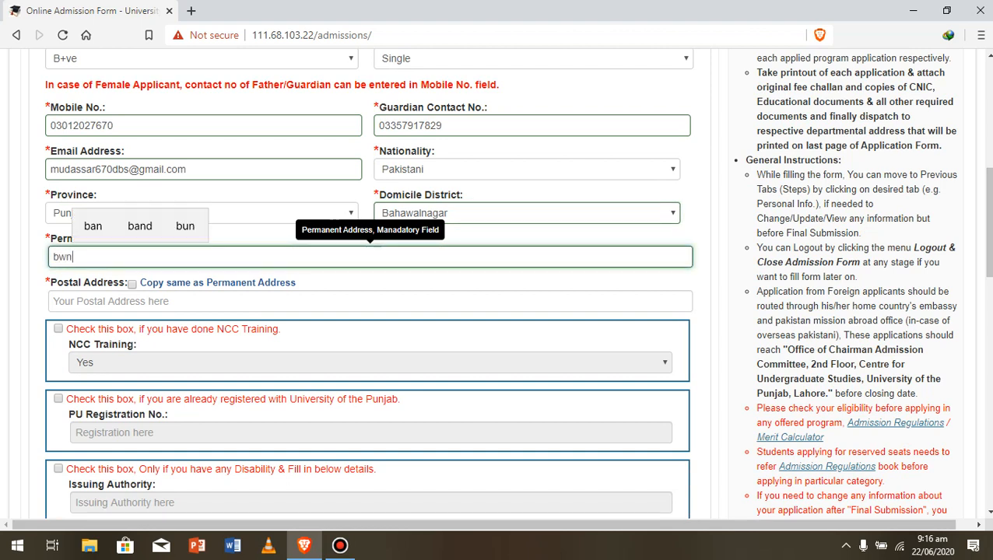
{"action": "left_click", "coordinate": [132, 284]}
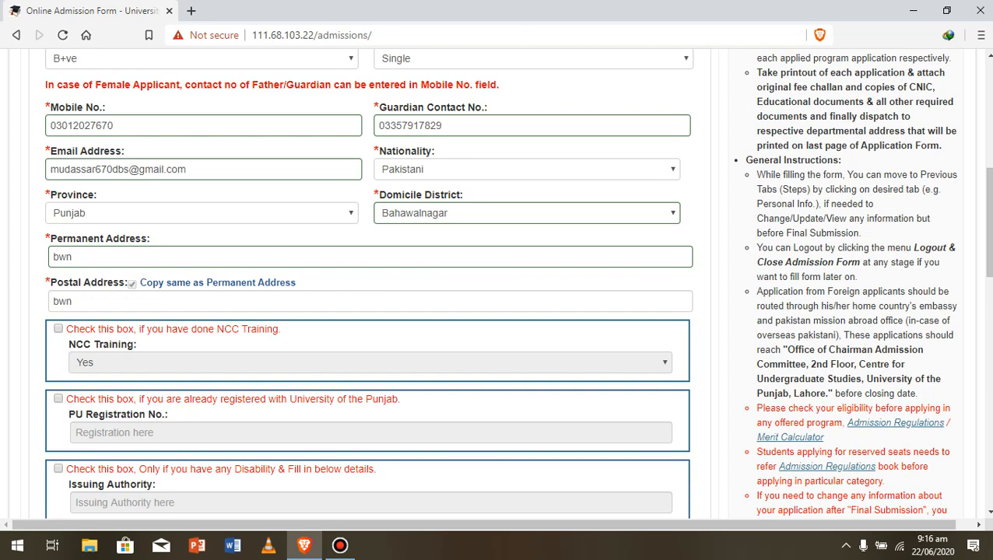
- Leave the NCC checkbox unticked and try Save & Proceed
{"action": "scroll", "coordinate": [311, 265], "scroll_direction": "down", "scroll_amount": 2}
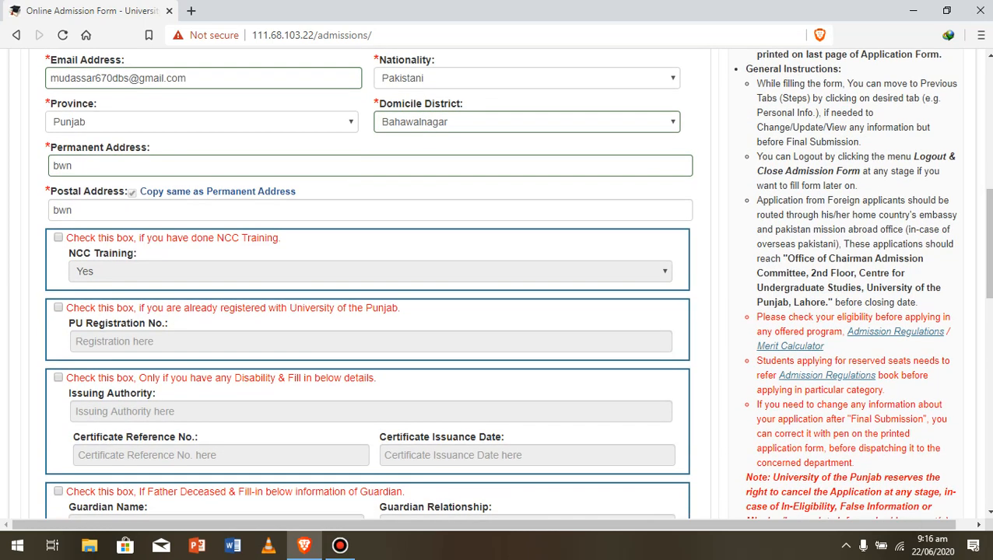
{"action": "left_click", "coordinate": [59, 237]}
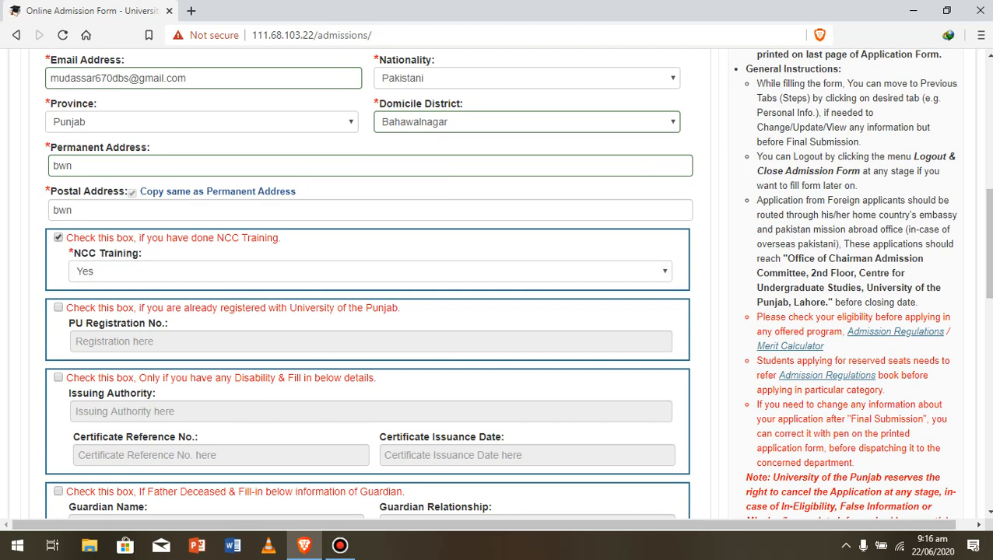
{"action": "left_click", "coordinate": [58, 238]}
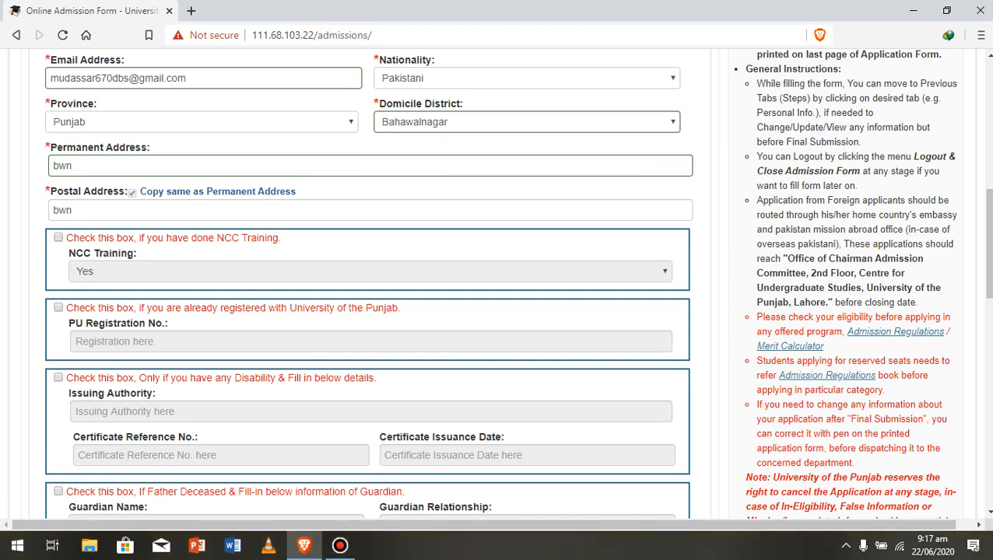
{"action": "left_click_drag", "start_coordinate": [988, 243], "coordinate": [988, 385]}
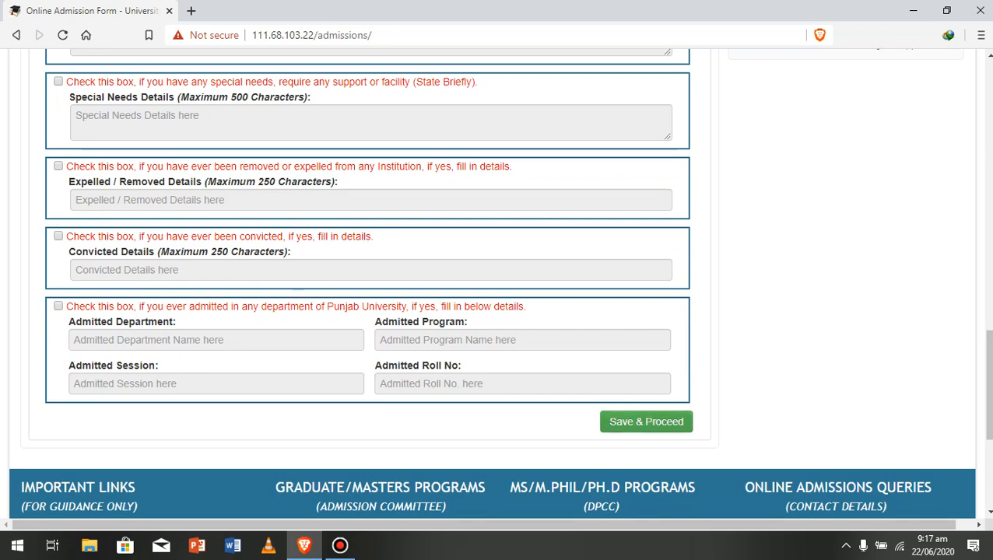
{"action": "left_click", "coordinate": [646, 421]}
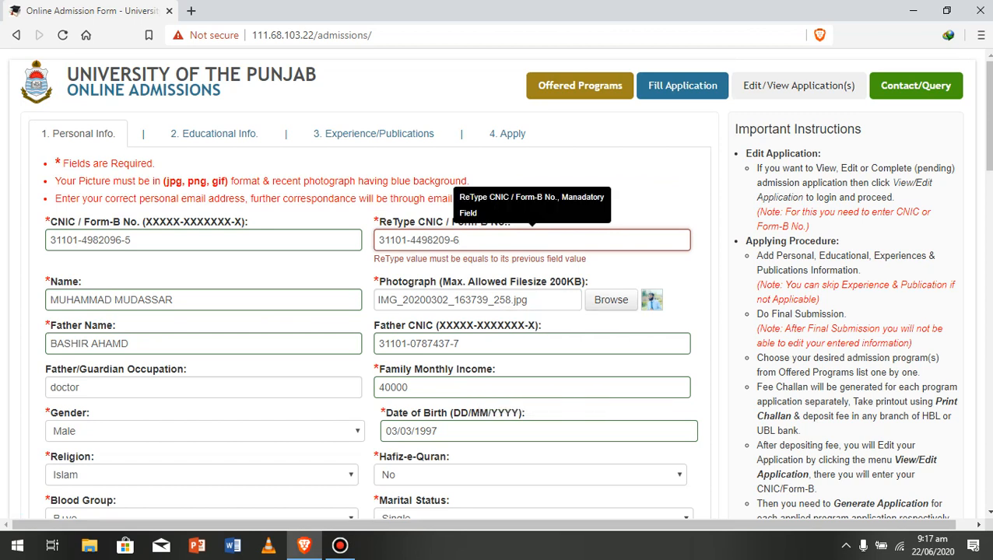
- Fix the wrong digit in the ReType CNIC field and save the personal info again
{"action": "left_click", "coordinate": [420, 240]}
{"action": "key", "text": "BackSpace"}
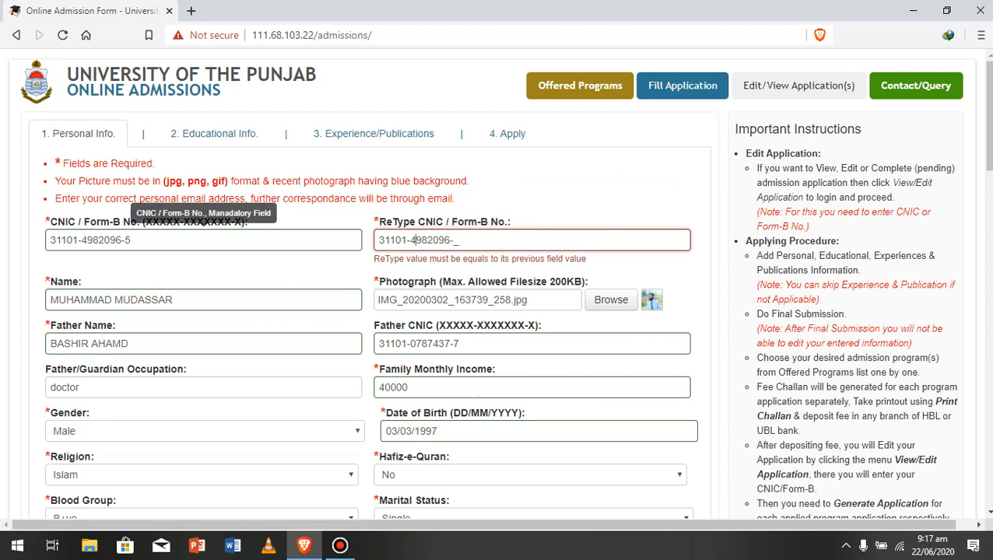
{"action": "left_click", "coordinate": [454, 241]}
{"action": "type", "text": "5"}
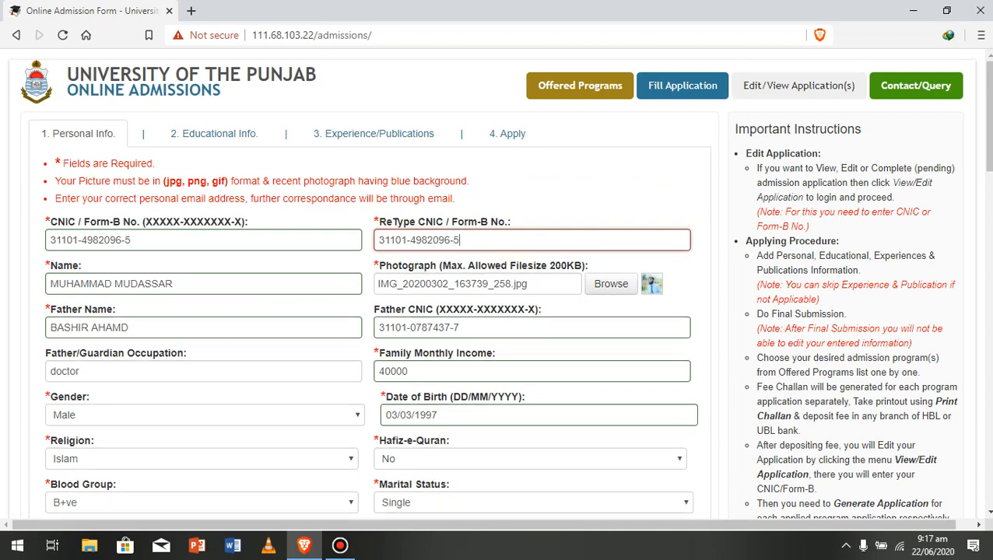
{"action": "scroll", "coordinate": [365, 288], "scroll_direction": "down", "scroll_amount": 10}
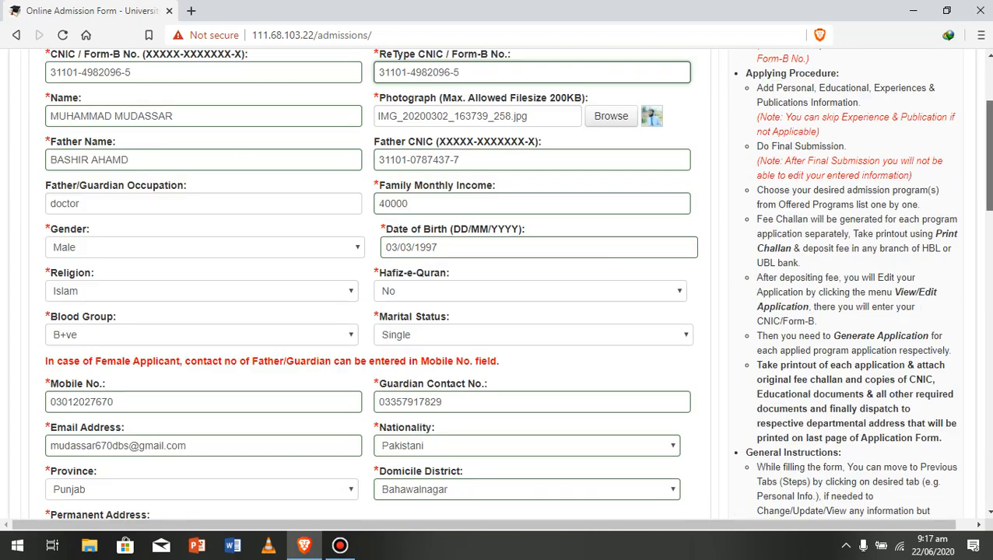
{"action": "scroll", "coordinate": [366, 288], "scroll_direction": "down", "scroll_amount": 6}
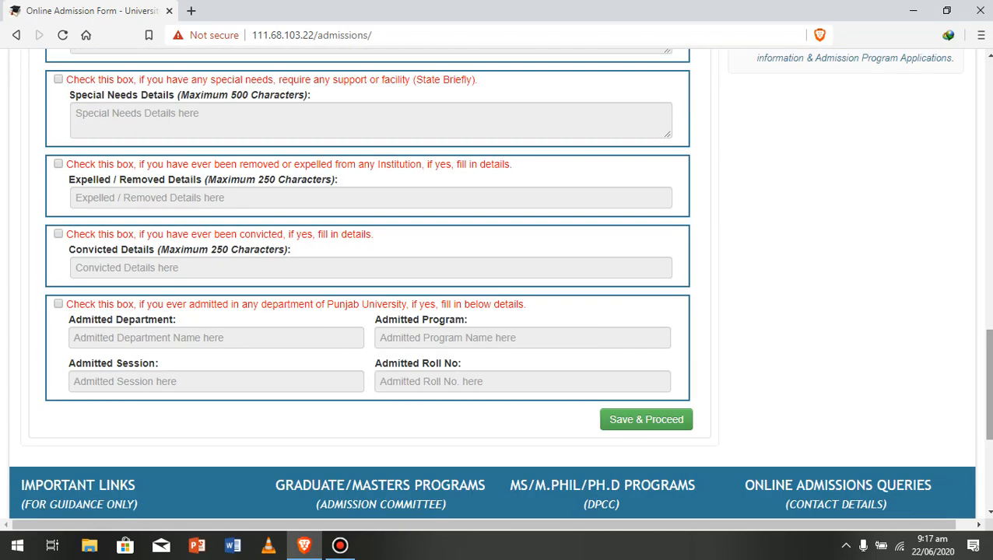
{"action": "left_click", "coordinate": [645, 420]}
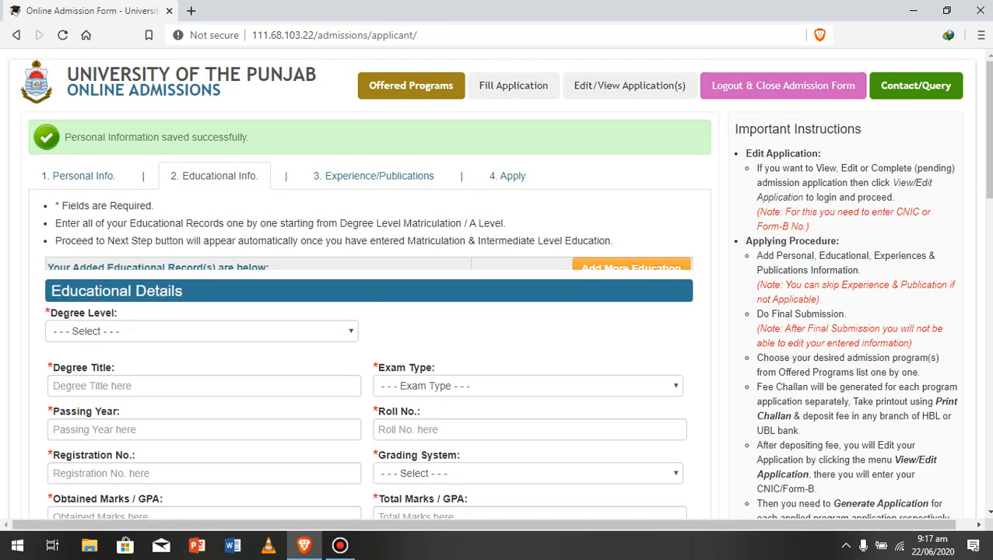
- Set degree level to Matriculation / O Level or Equivalent with degree title 'Matric'
{"action": "left_click_drag", "start_coordinate": [988, 129], "coordinate": [989, 141]}
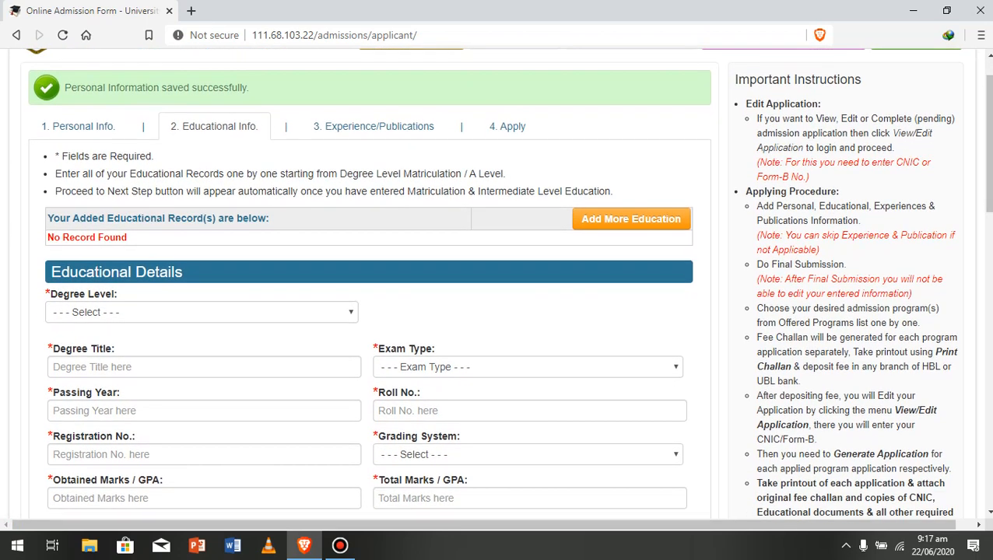
{"action": "left_click", "coordinate": [202, 312]}
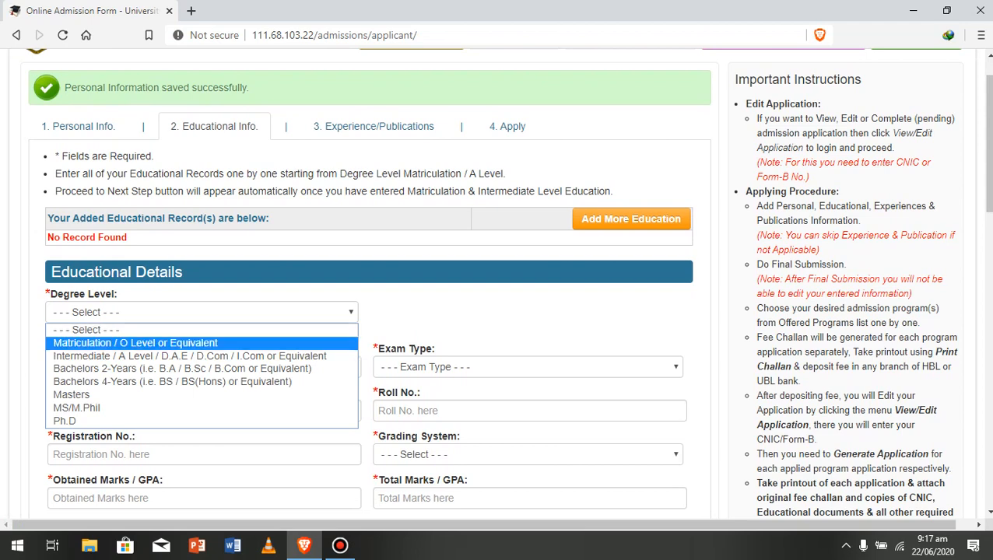
{"action": "left_click", "coordinate": [135, 343]}
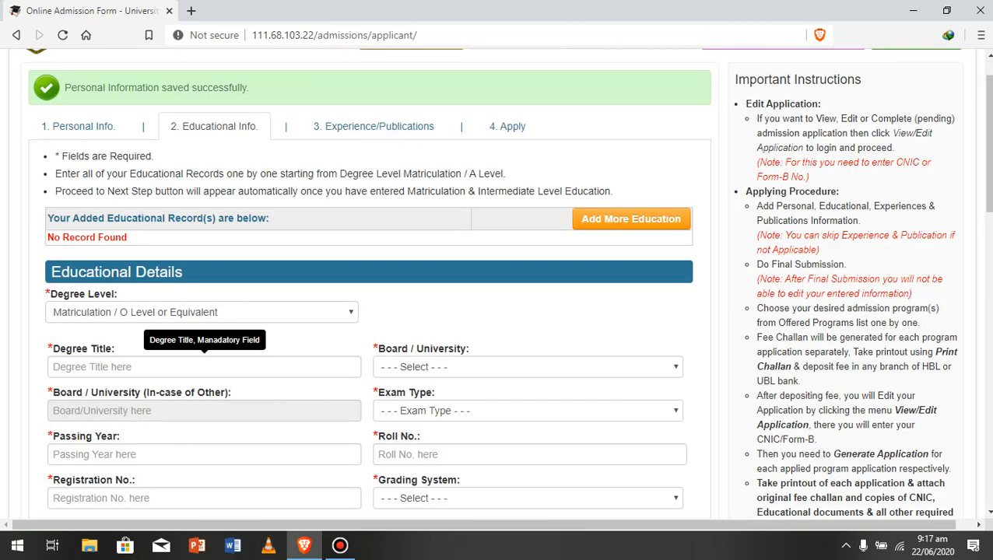
{"action": "left_click", "coordinate": [204, 367]}
{"action": "type", "text": "mR"}
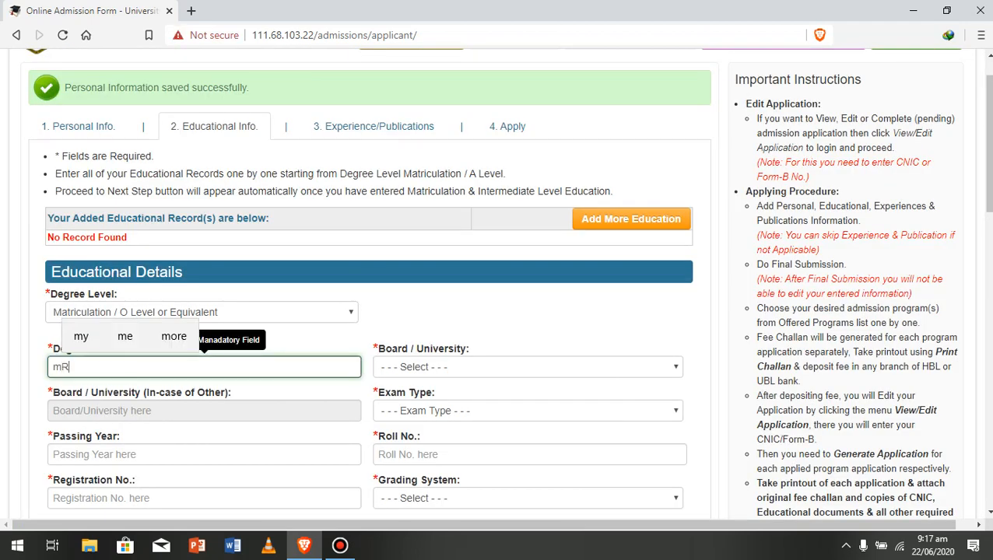
{"action": "key", "text": "BackSpace"}
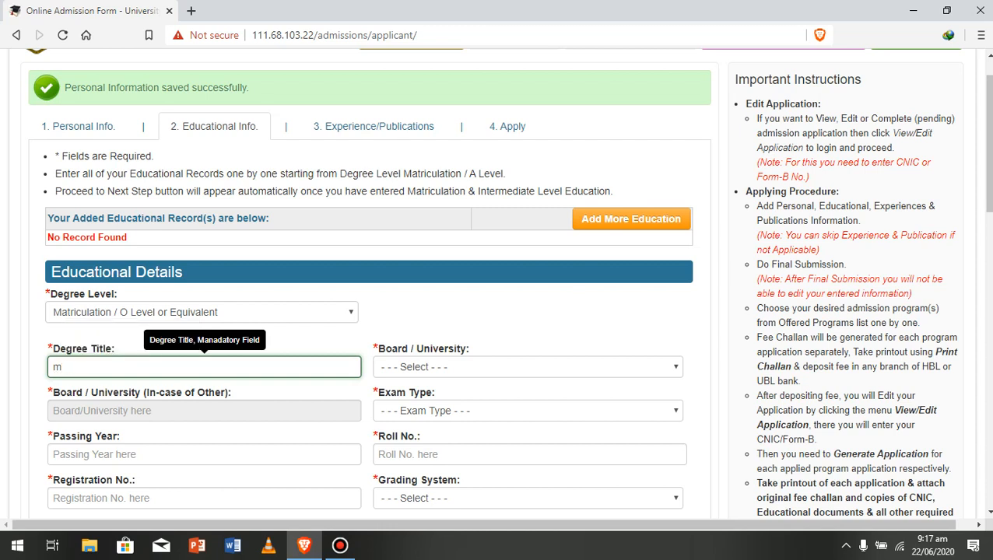
{"action": "key", "text": "BackSpace"}
{"action": "type", "text": "Mar"}
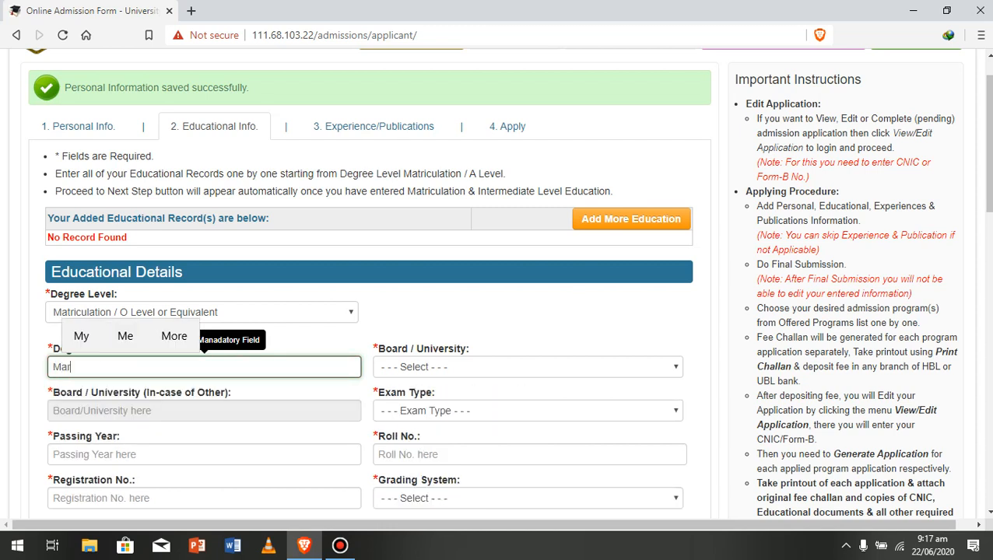
{"action": "key", "text": "BackSpace"}
{"action": "type", "text": "tric"}
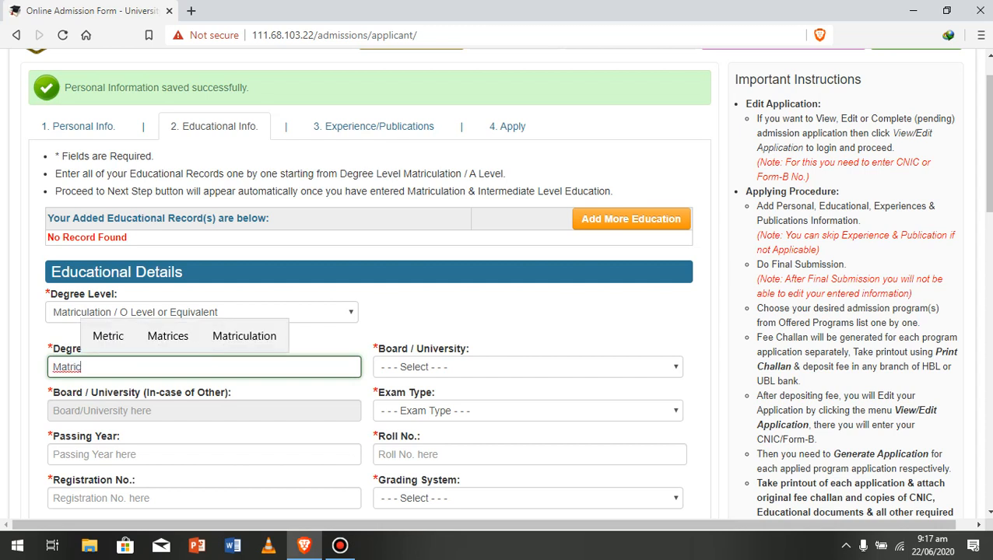
{"action": "key", "text": "Tab"}
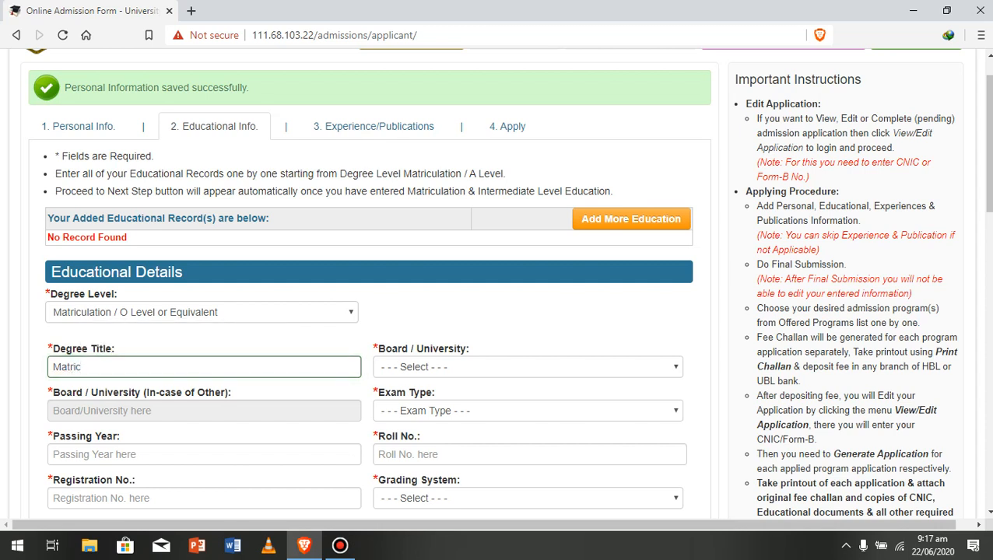
- Choose board BISE Lahore and exam type Annual
{"action": "left_click", "coordinate": [528, 368]}
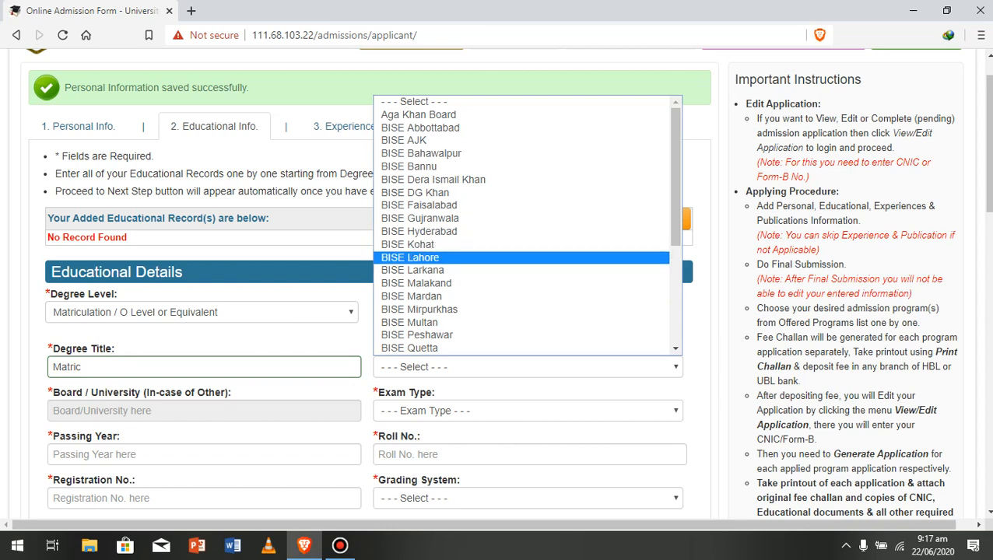
{"action": "left_click", "coordinate": [410, 257]}
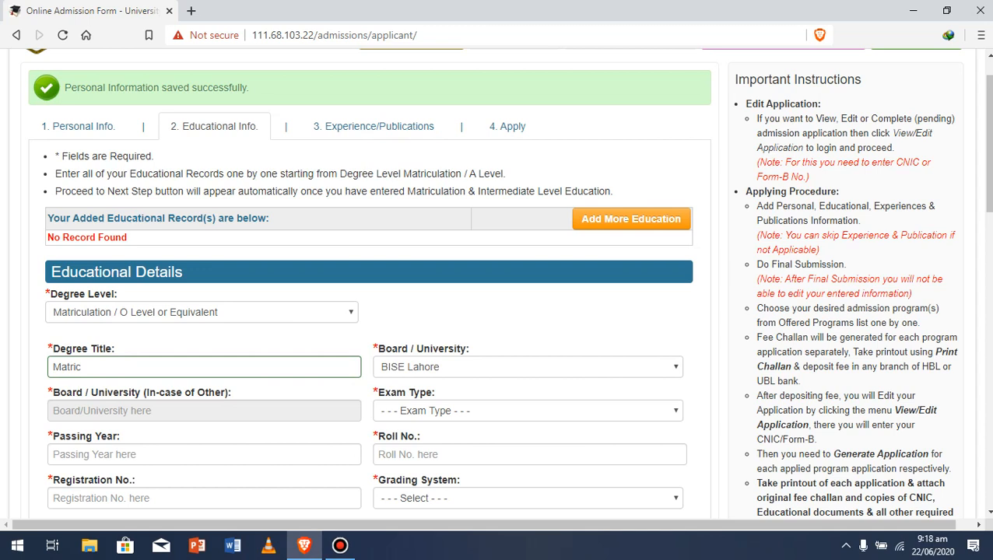
{"action": "left_click", "coordinate": [528, 411]}
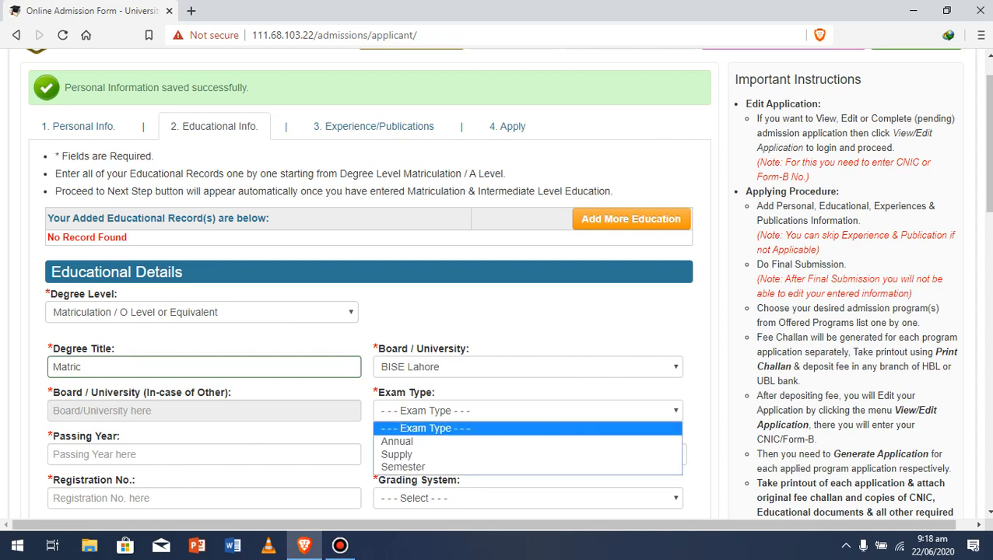
{"action": "left_click", "coordinate": [527, 441]}
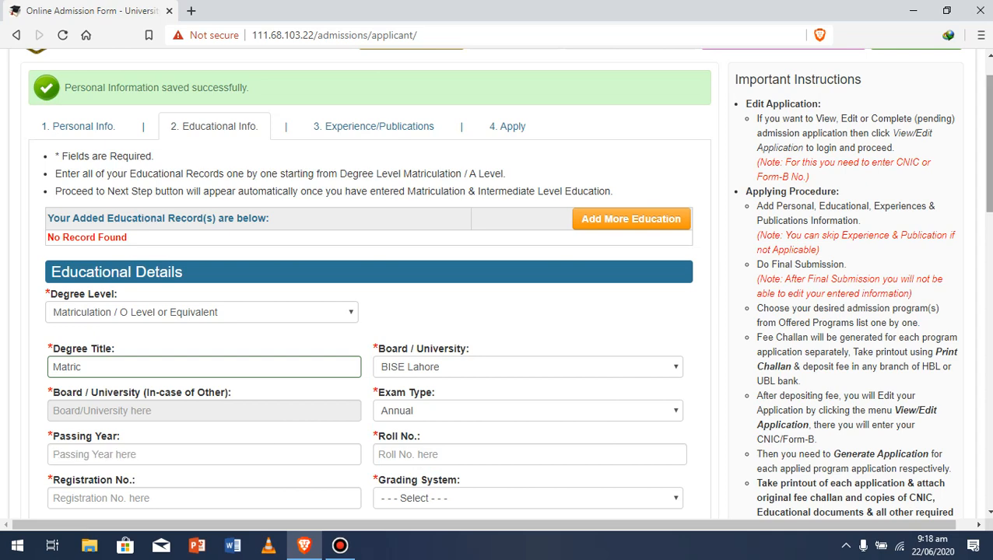
- Enter passing year 2015, the roll number and the matric registration number
{"action": "scroll", "coordinate": [498, 280], "scroll_direction": "down", "scroll_amount": 3}
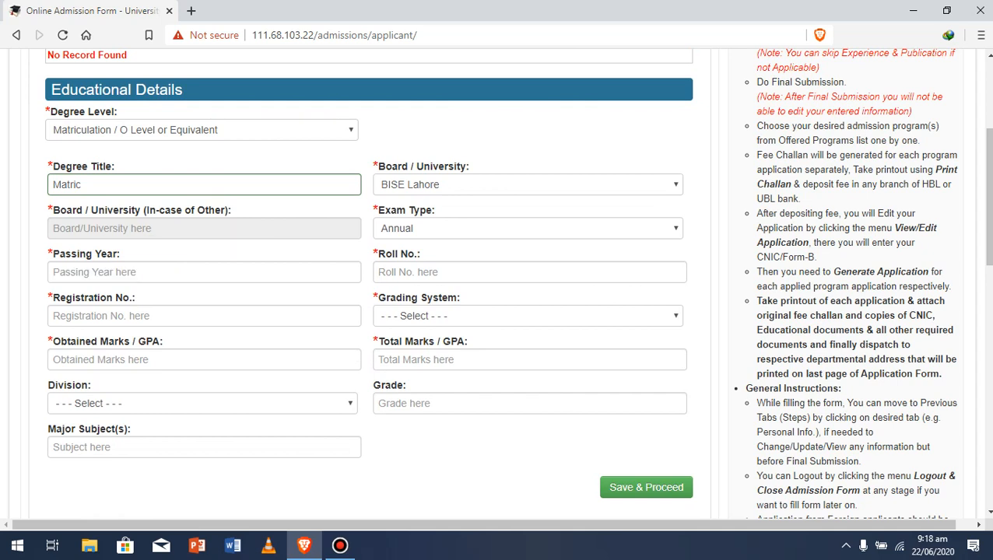
{"action": "left_click", "coordinate": [204, 273]}
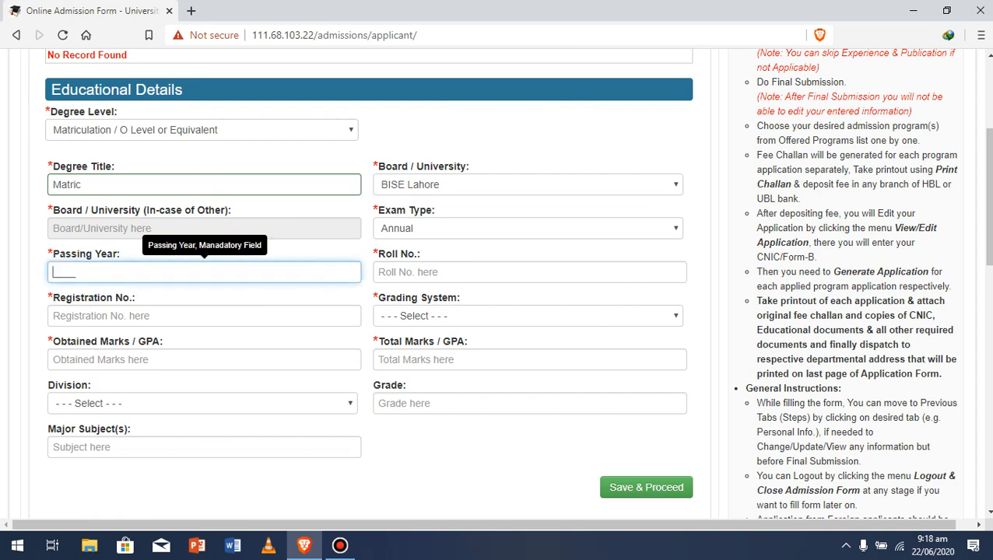
{"action": "type", "text": "2015"}
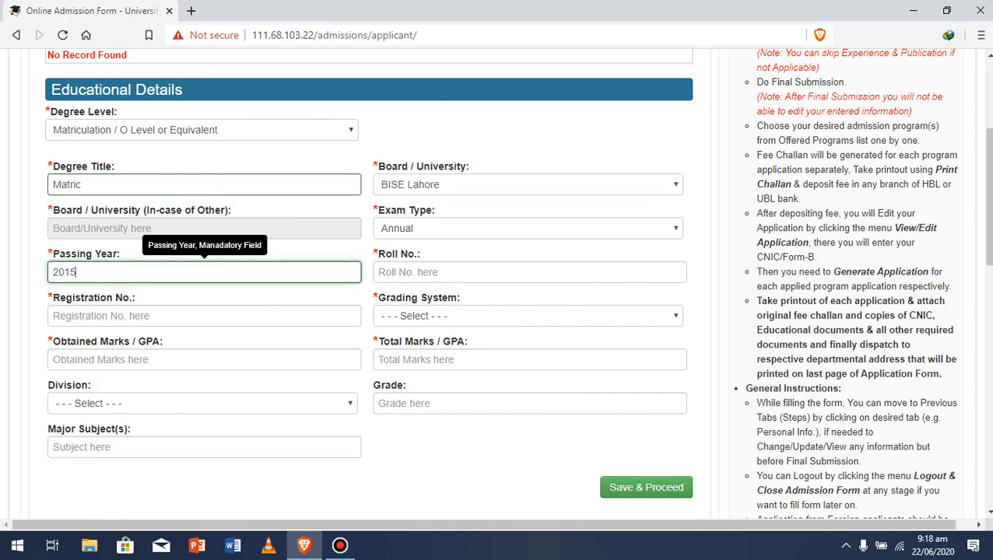
{"action": "left_click", "coordinate": [530, 273]}
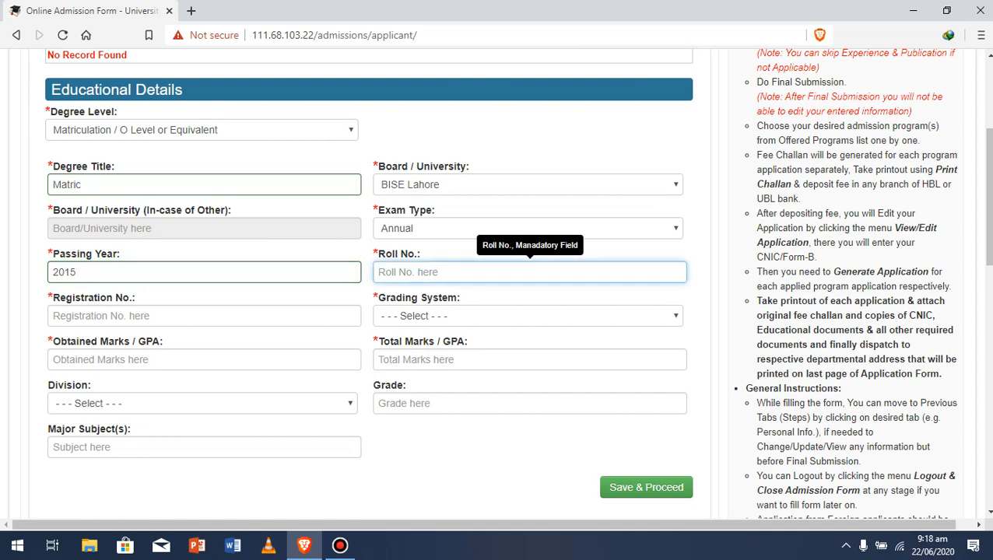
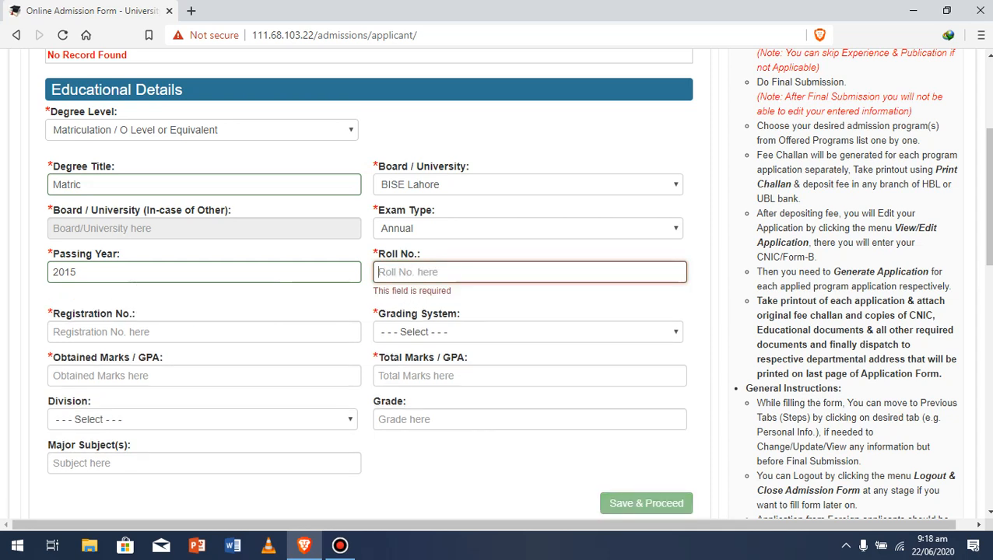
{"action": "type", "text": "85"}
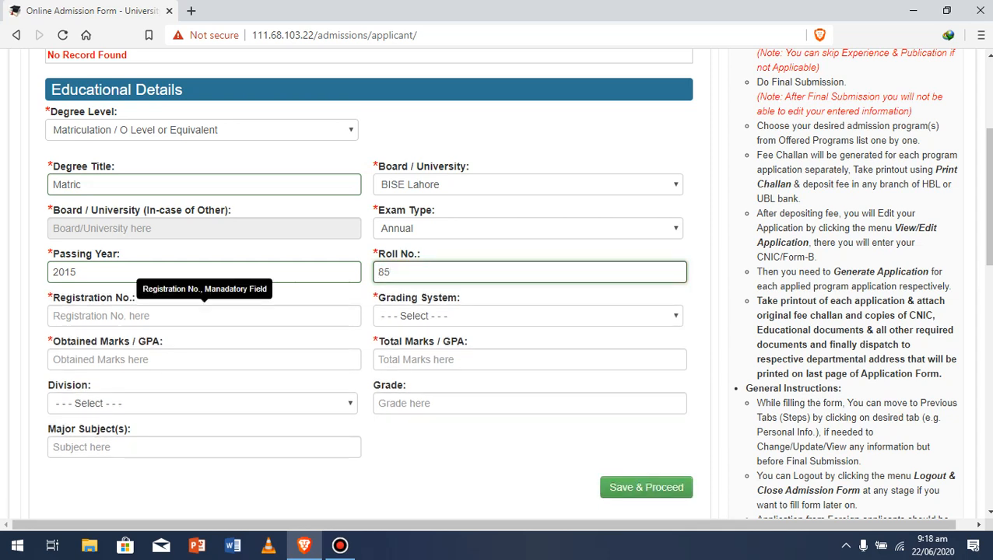
{"action": "left_click", "coordinate": [204, 316]}
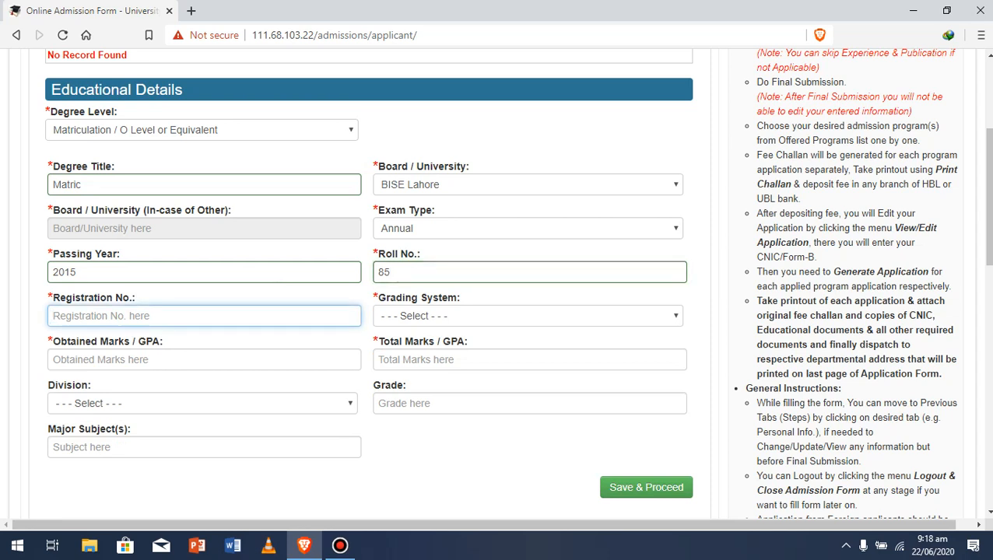
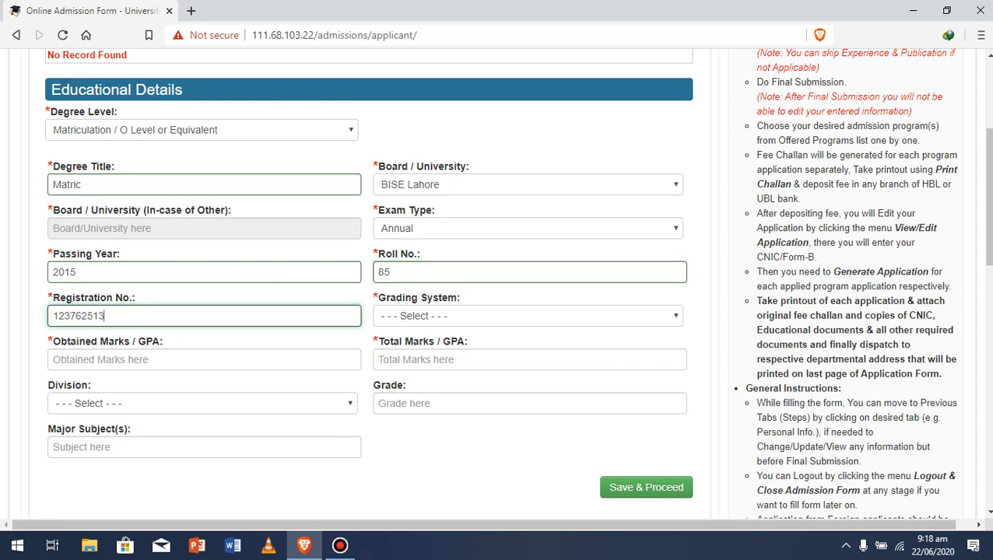
- Set grading system to Marks with 905 obtained out of 1100 total
{"action": "left_click", "coordinate": [527, 316]}
{"action": "left_click", "coordinate": [467, 347]}
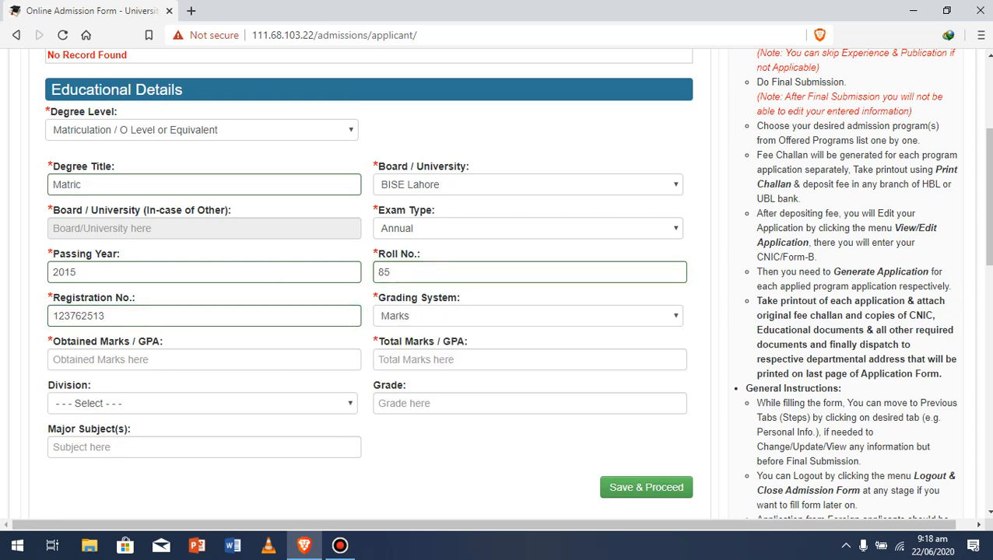
{"action": "scroll", "coordinate": [483, 350], "scroll_direction": "down", "scroll_amount": 1}
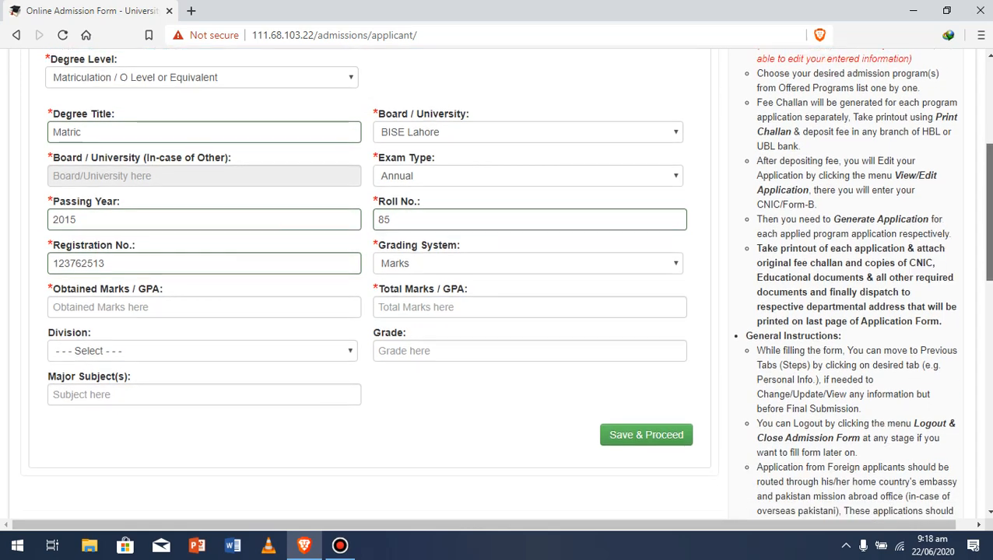
{"action": "left_click", "coordinate": [203, 283]}
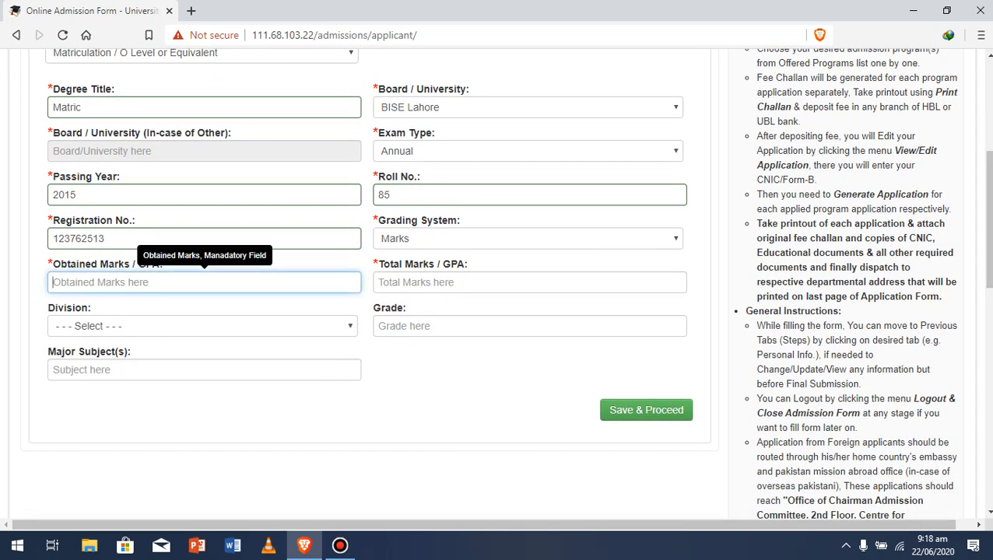
{"action": "type", "text": "9"}
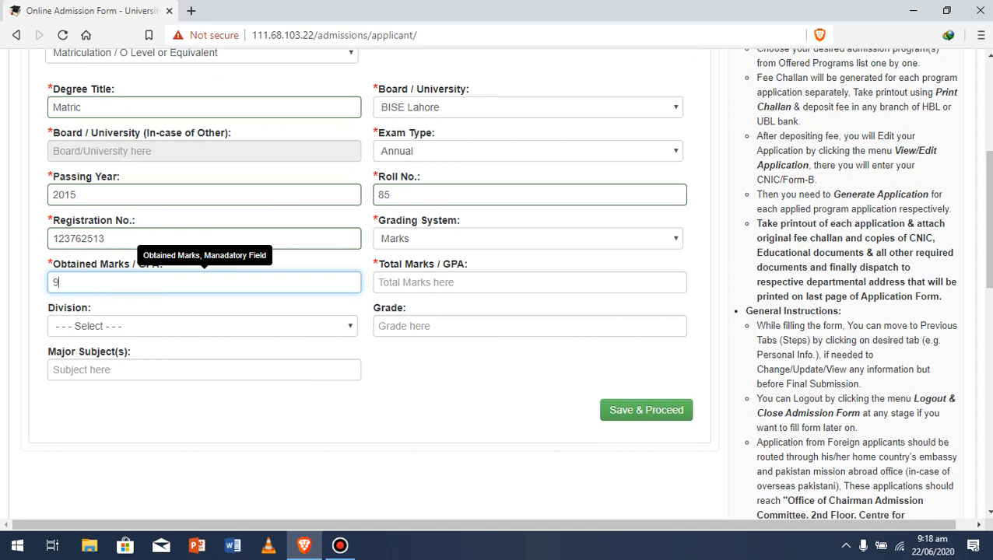
{"action": "type", "text": "05"}
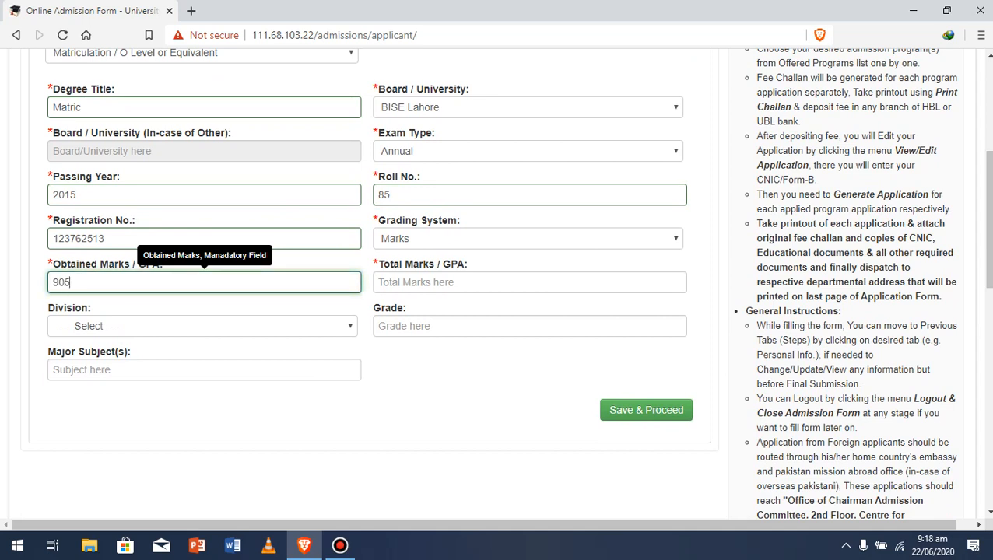
{"action": "left_click", "coordinate": [529, 282]}
{"action": "type", "text": "1100"}
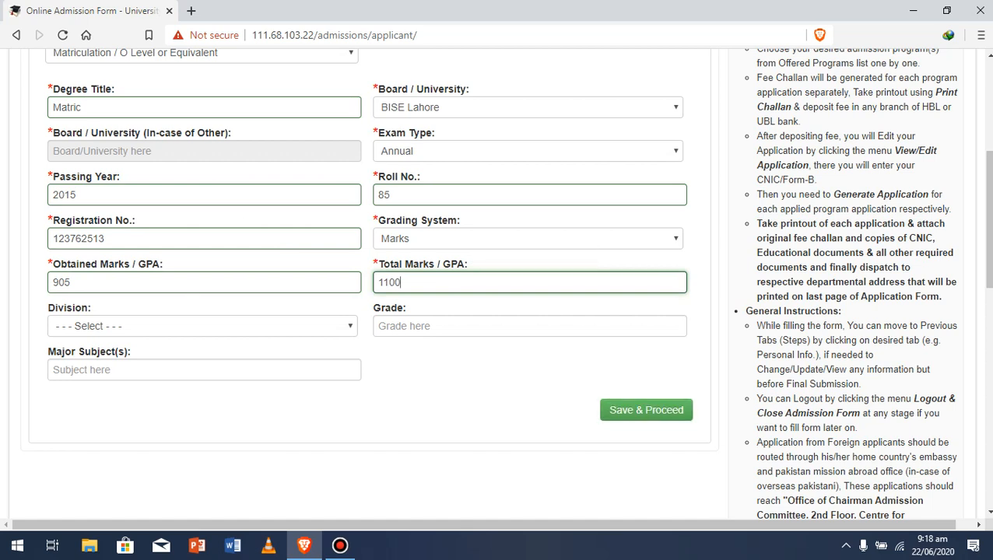
- Set division First, grade A and major subject 'science'
{"action": "left_click", "coordinate": [202, 326]}
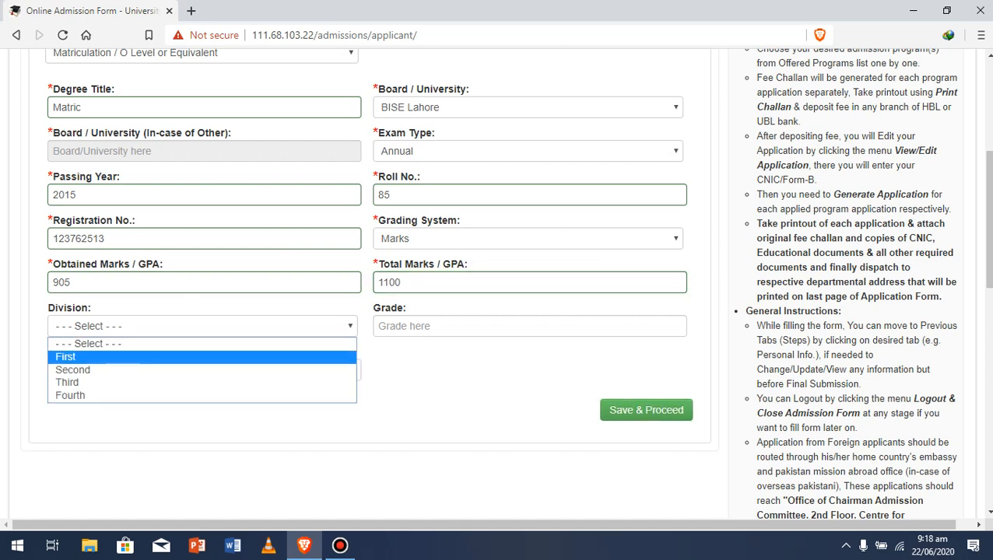
{"action": "key", "text": "Return"}
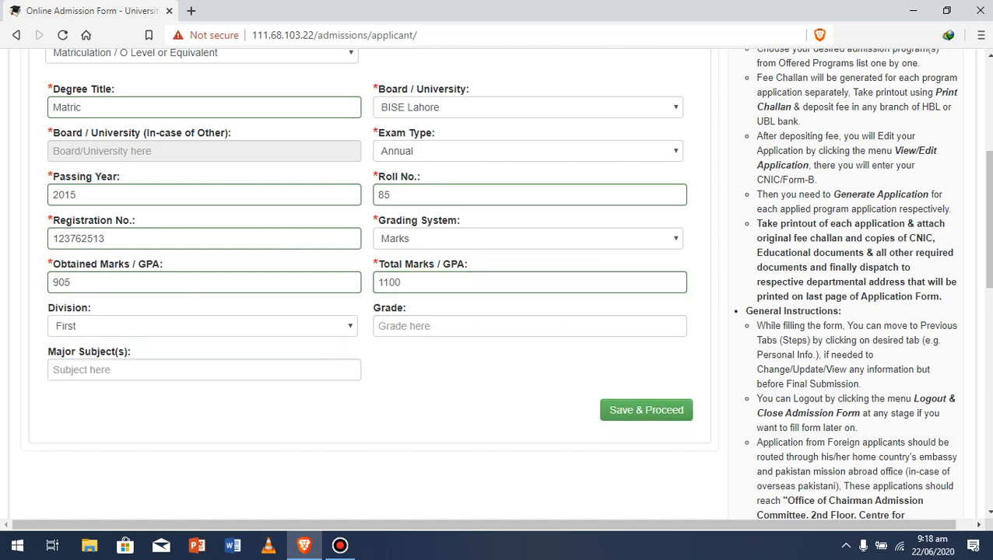
{"action": "left_click", "coordinate": [529, 326]}
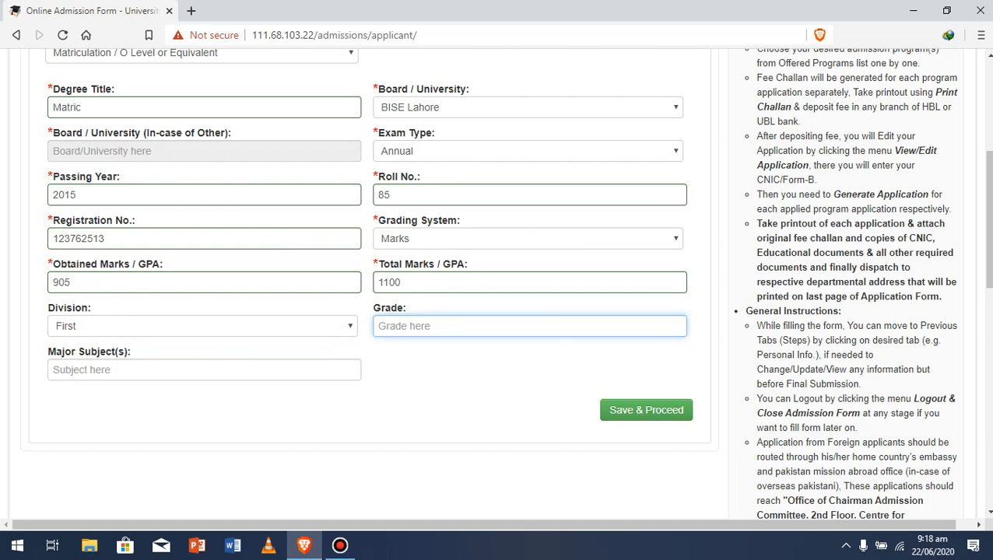
{"action": "type", "text": "A"}
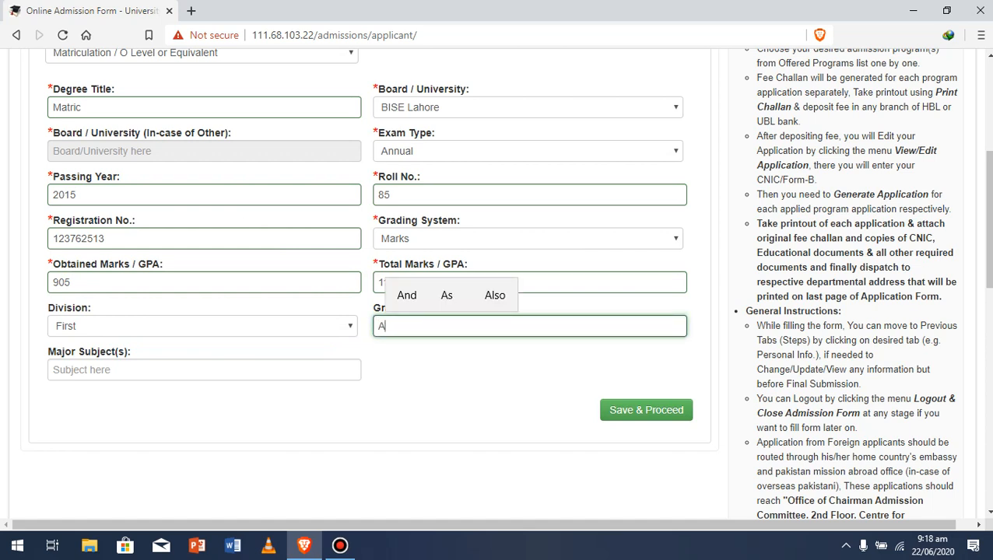
{"action": "left_click", "coordinate": [204, 369]}
{"action": "type", "text": "science"}
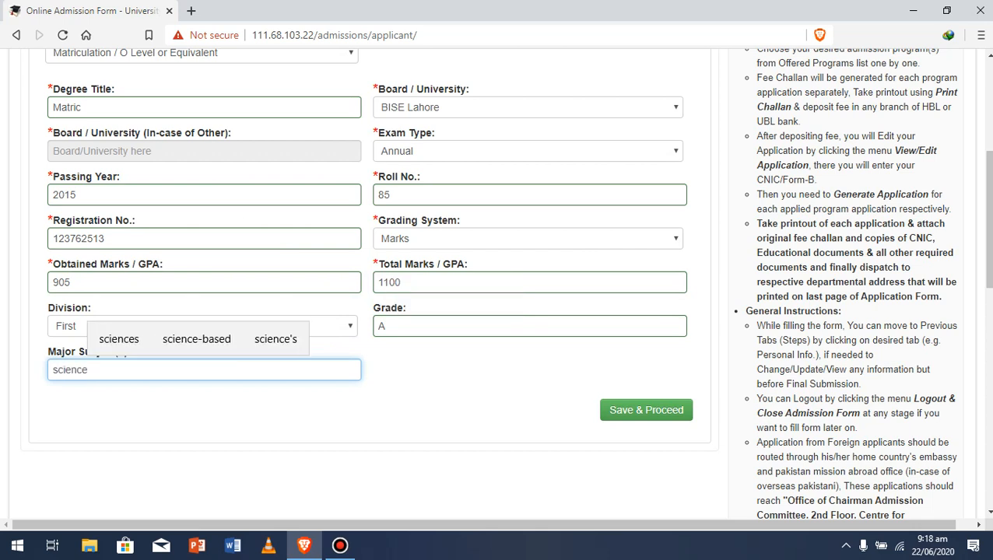
{"action": "key", "text": "Up"}
{"action": "key", "text": "Return"}
{"action": "type", "text": "\\"}
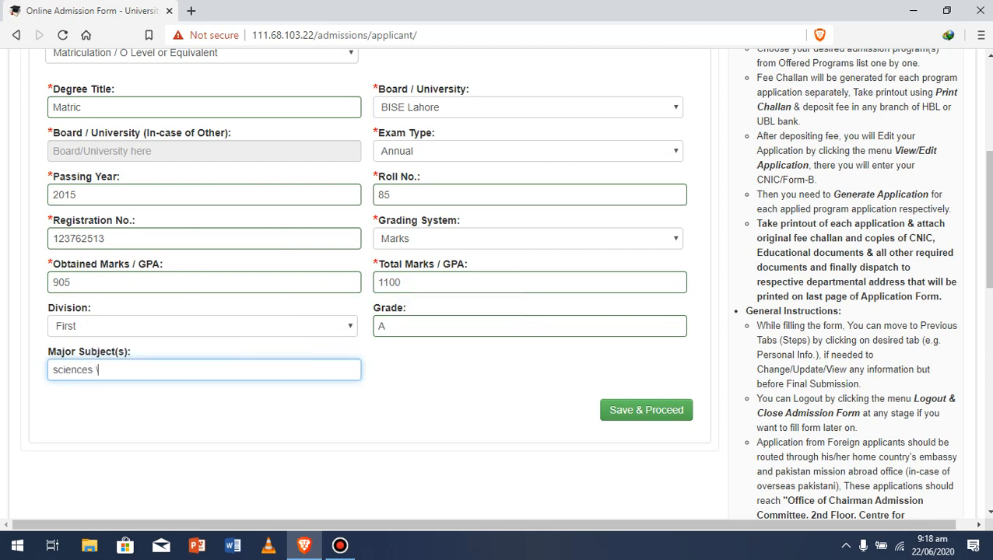
{"action": "key", "text": "BackSpace"}
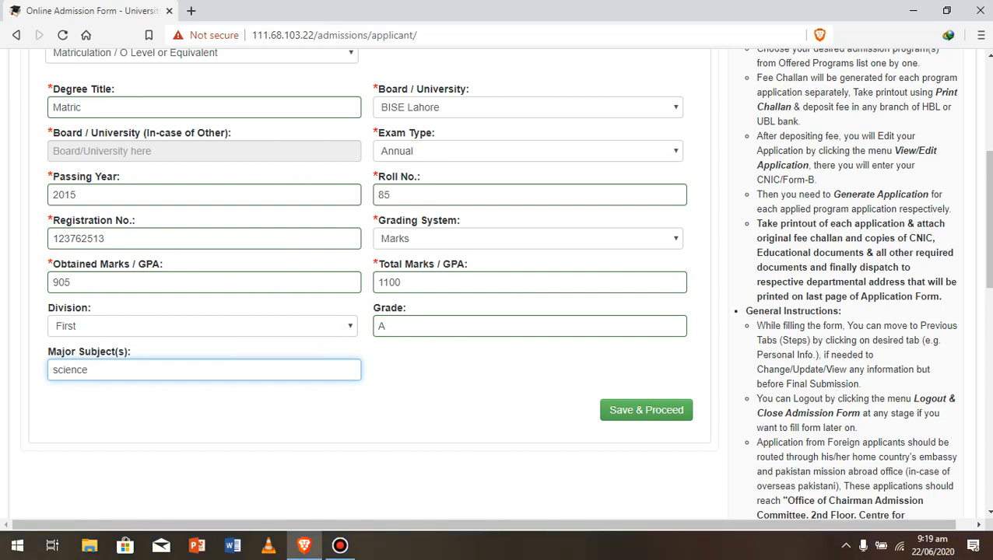
{"action": "left_click_drag", "start_coordinate": [987, 219], "coordinate": [987, 129]}
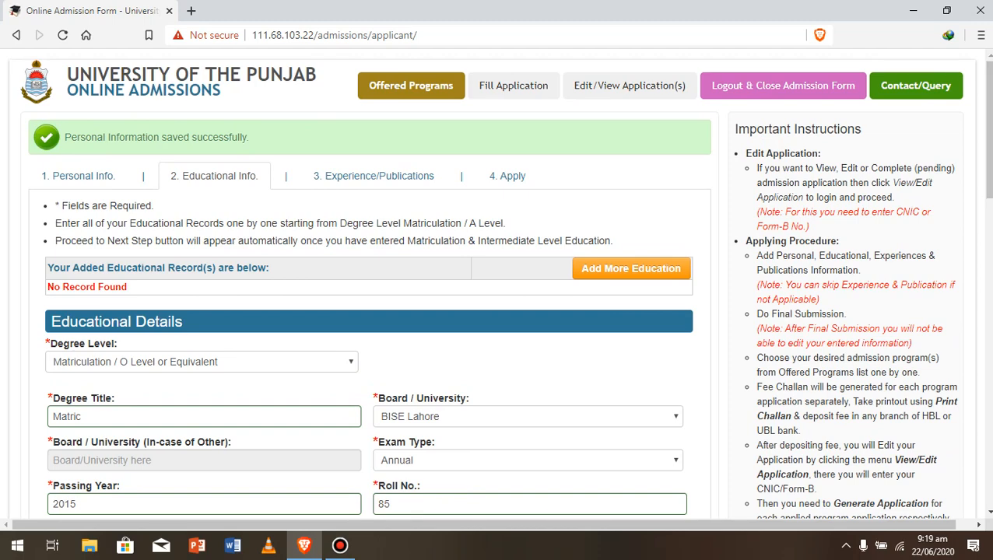
- Save the Matriculation record with Save & Proceed and scroll down to the blank form
{"action": "left_click", "coordinate": [631, 268]}
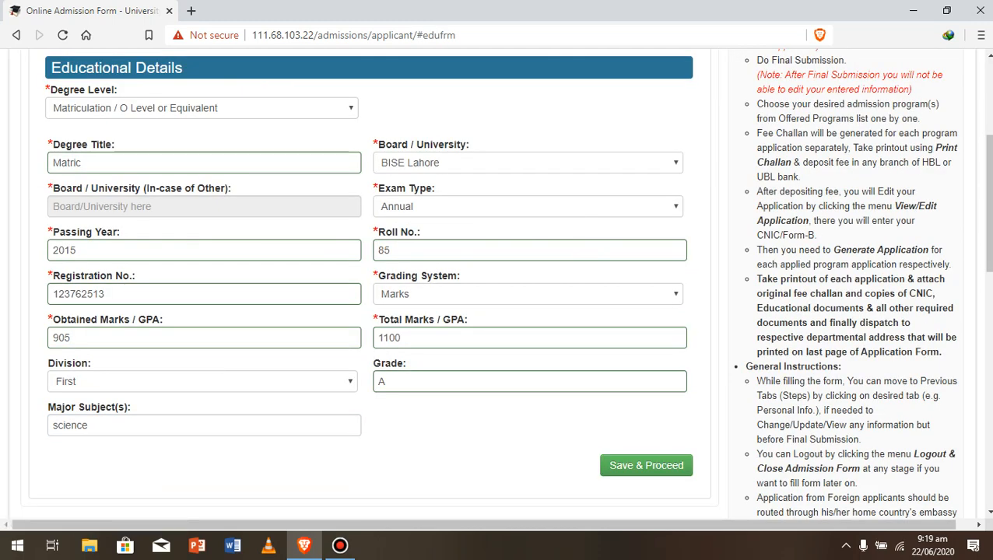
{"action": "left_click_drag", "start_coordinate": [989, 203], "coordinate": [988, 134]}
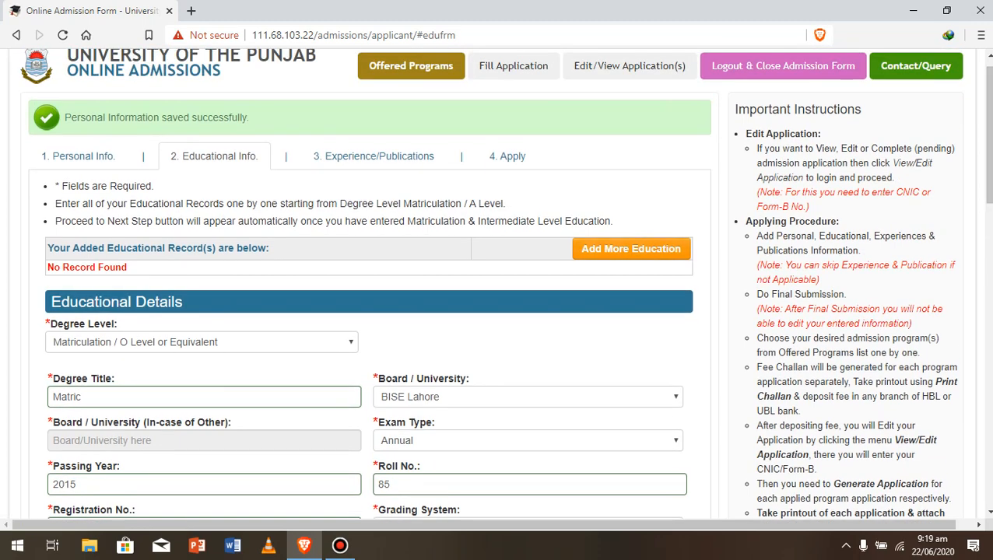
{"action": "scroll", "coordinate": [530, 245], "scroll_direction": "down", "scroll_amount": 3}
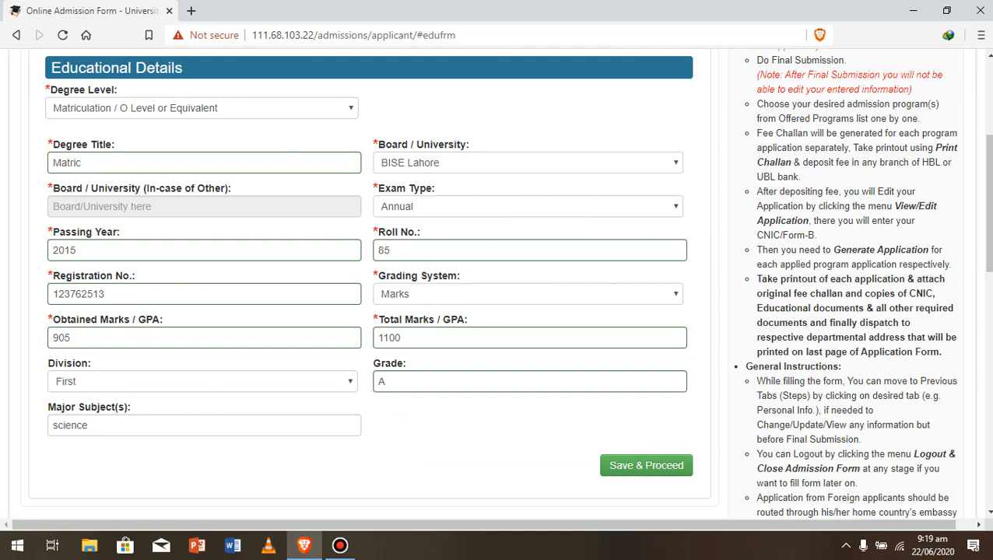
{"action": "left_click", "coordinate": [646, 465]}
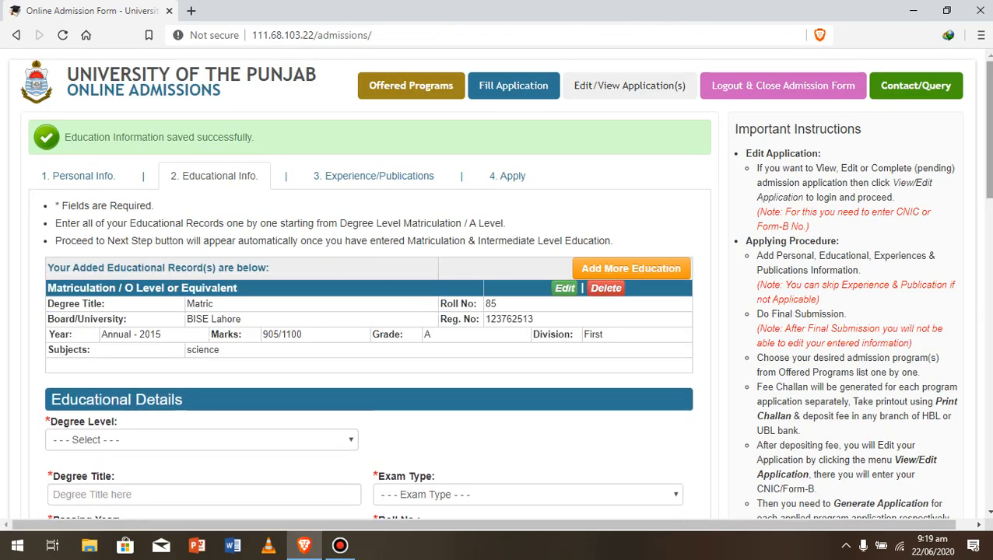
{"action": "scroll", "coordinate": [502, 285], "scroll_direction": "down", "scroll_amount": 1}
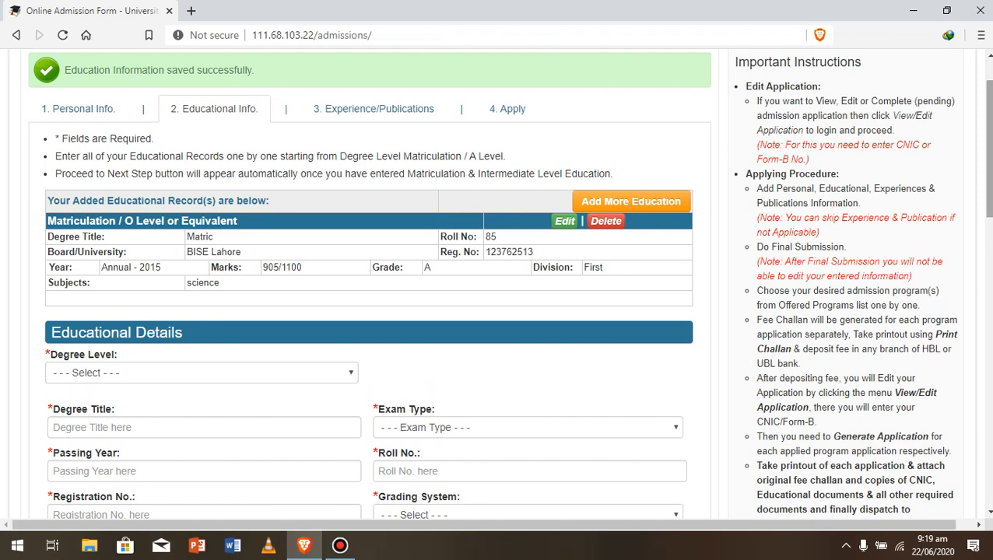
{"action": "scroll", "coordinate": [369, 284], "scroll_direction": "down", "scroll_amount": 2}
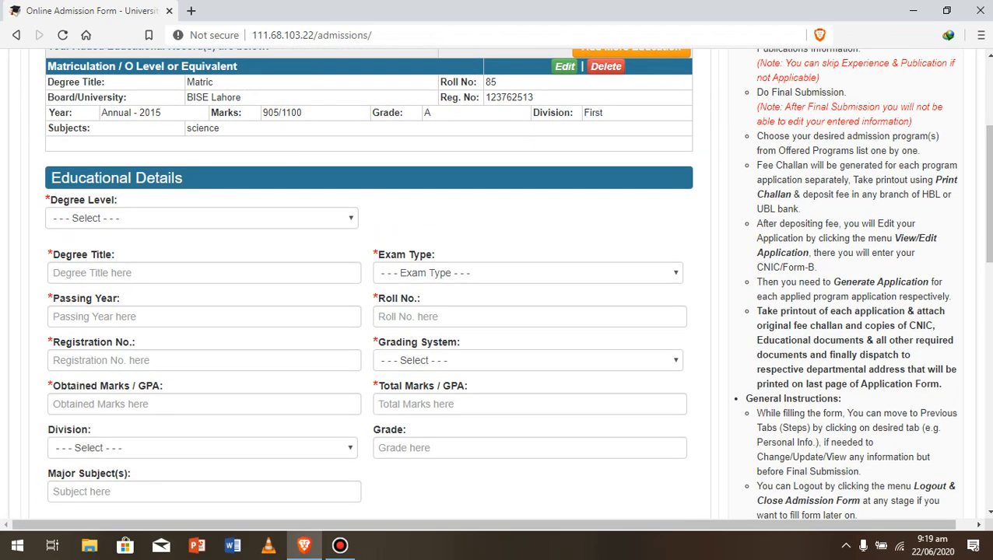
- Start the Intermediate / A Level record with degree title 'fsc' and board BISE Lahore
{"action": "left_click", "coordinate": [202, 219]}
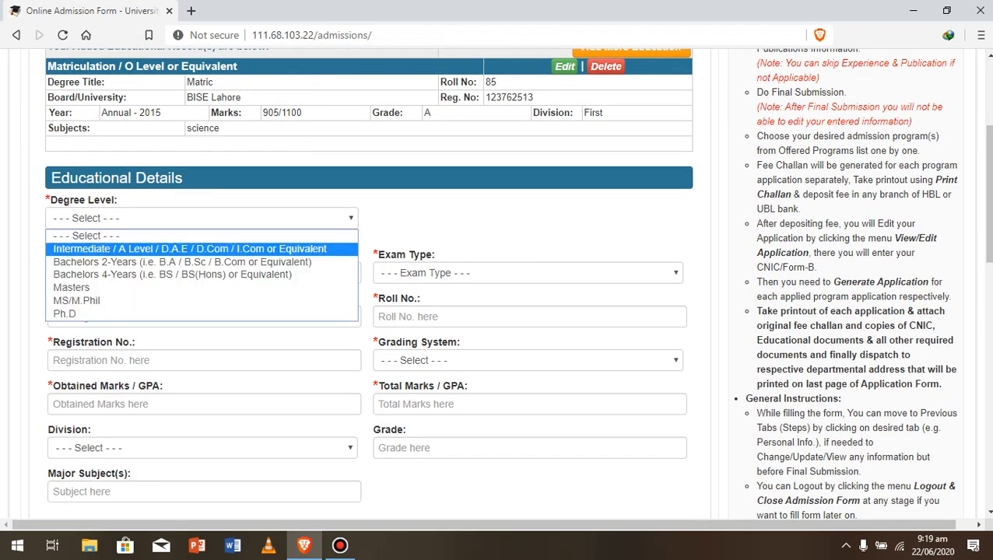
{"action": "left_click", "coordinate": [188, 248]}
{"action": "left_click", "coordinate": [204, 317]}
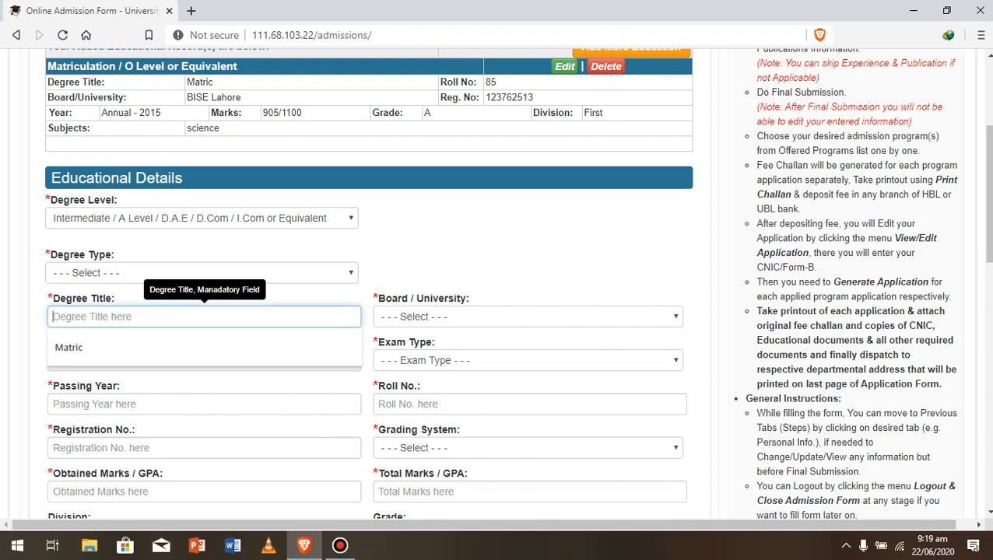
{"action": "type", "text": "fsc"}
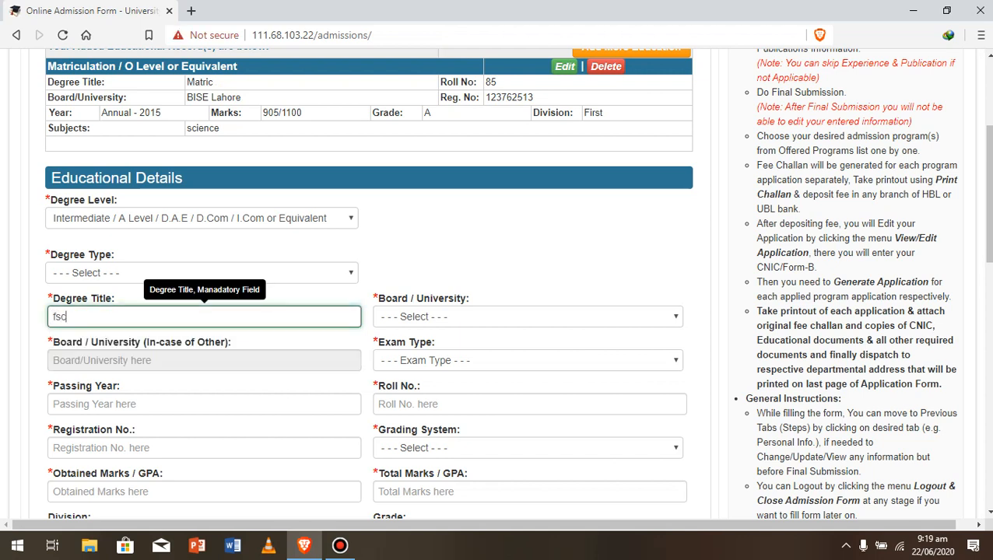
{"action": "left_click", "coordinate": [528, 317]}
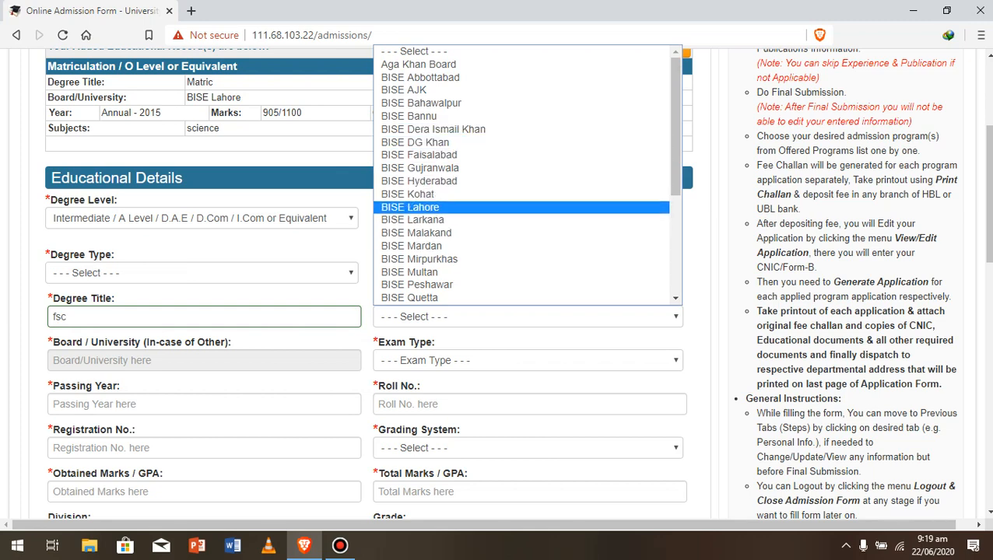
{"action": "left_click", "coordinate": [435, 207]}
- Set exam type Annual and passing year 2017, and enter the roll and registration numbers
{"action": "scroll", "coordinate": [436, 207], "scroll_direction": "down", "scroll_amount": 2}
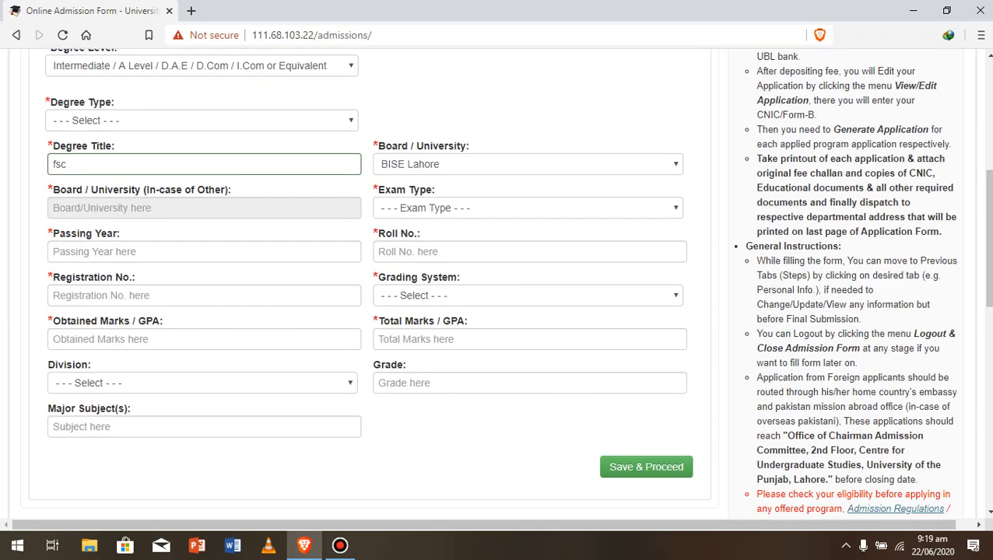
{"action": "left_click", "coordinate": [436, 208]}
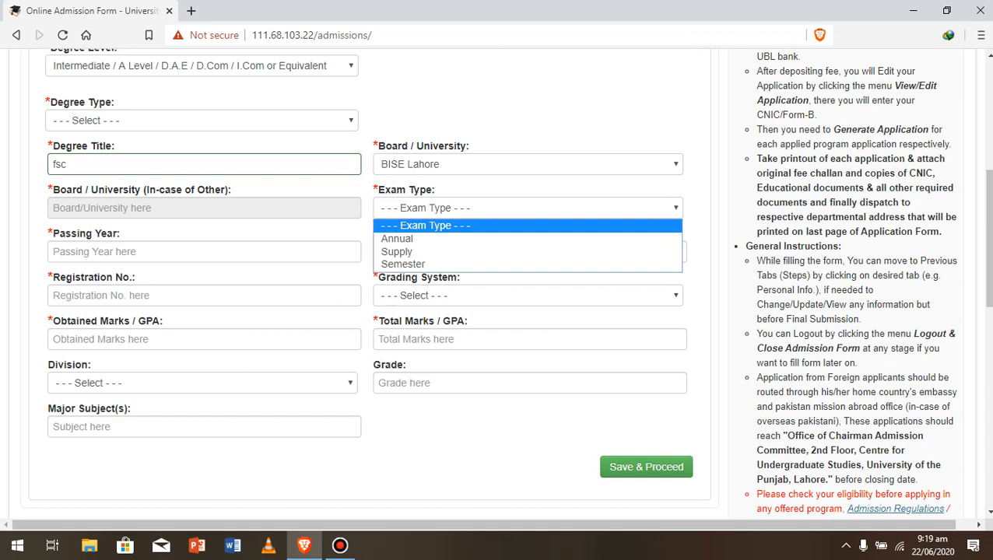
{"action": "left_click", "coordinate": [424, 239]}
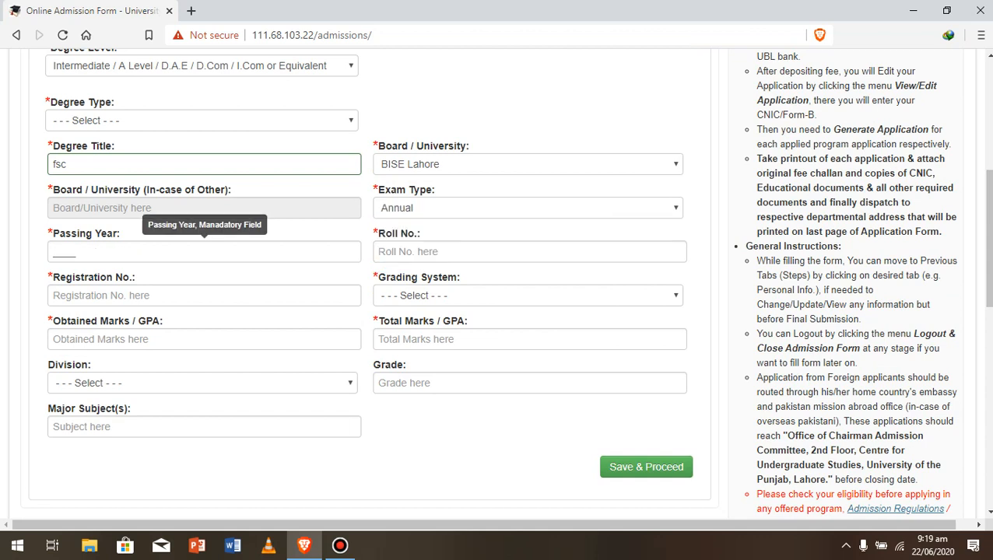
{"action": "left_click", "coordinate": [204, 252]}
{"action": "type", "text": "2017"}
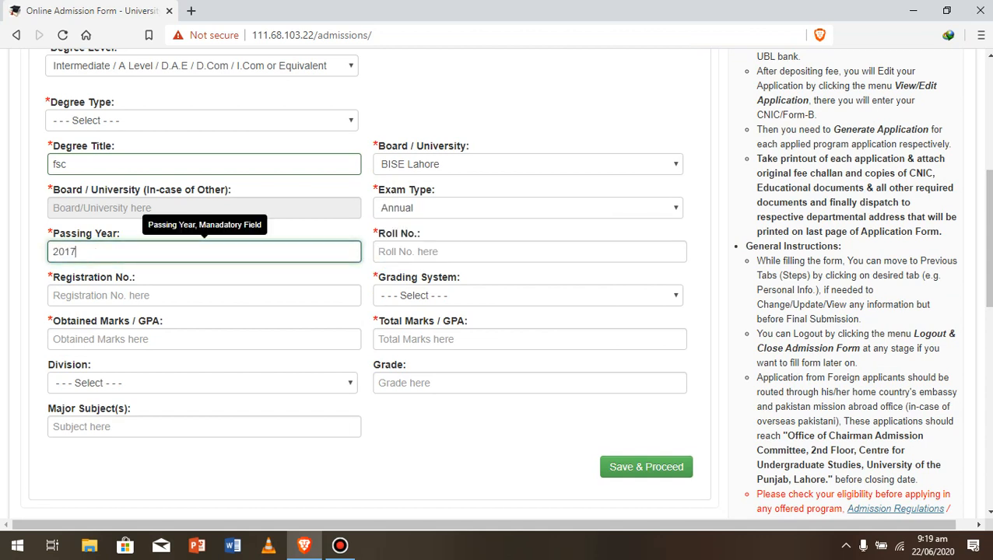
{"action": "left_click", "coordinate": [530, 252]}
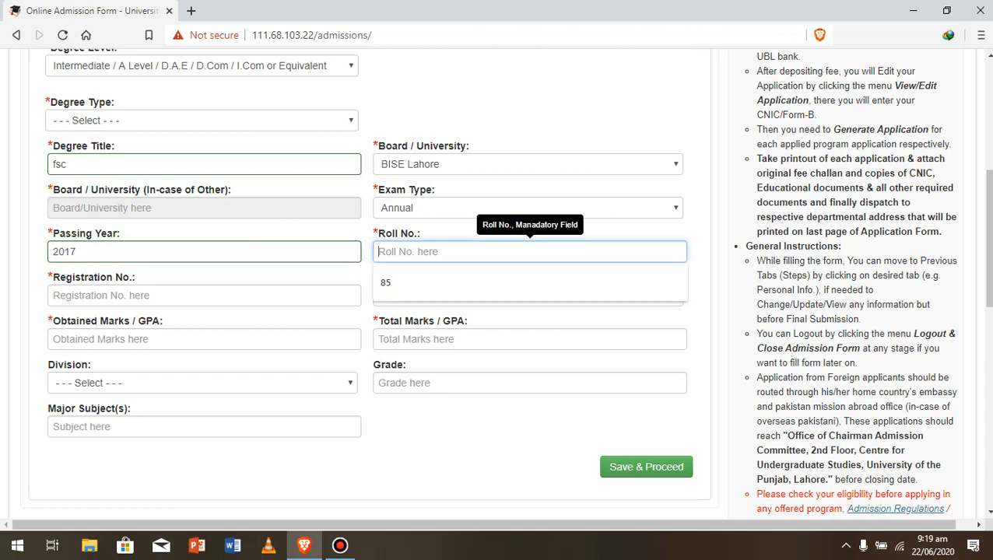
{"action": "type", "text": "676"}
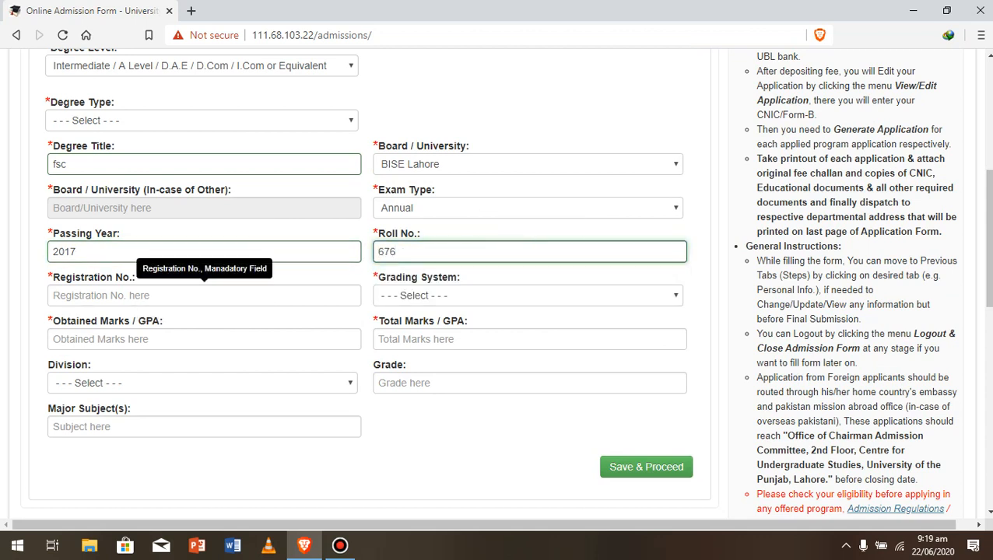
{"action": "left_click", "coordinate": [205, 296]}
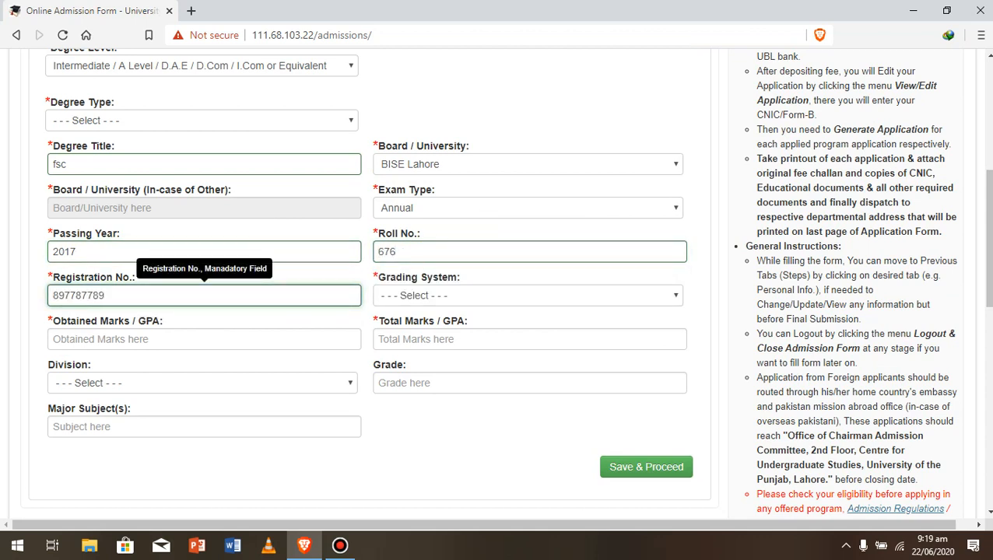
- Choose Marks grading with 897 obtained out of 1100 total marks
{"action": "left_click", "coordinate": [528, 296]}
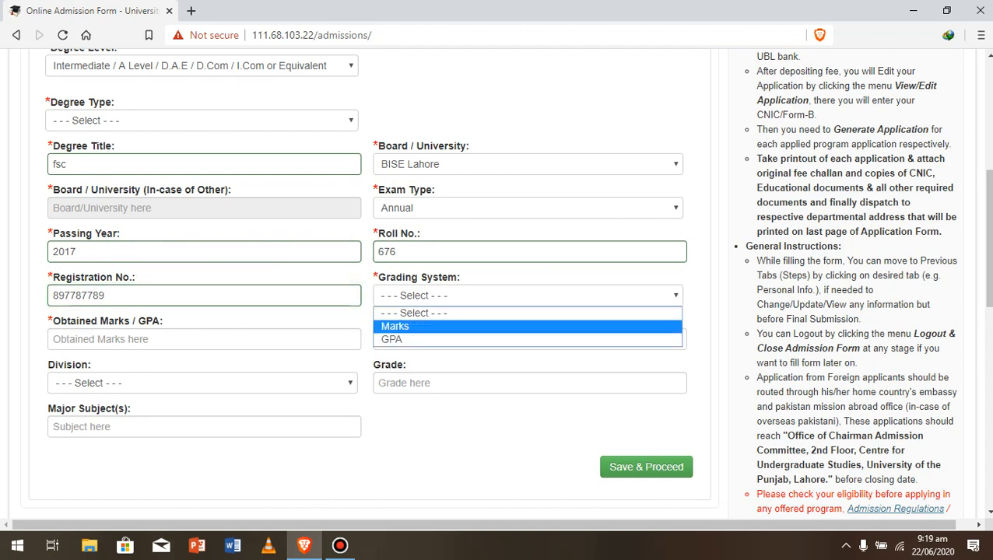
{"action": "left_click", "coordinate": [395, 326]}
{"action": "left_click", "coordinate": [205, 339]}
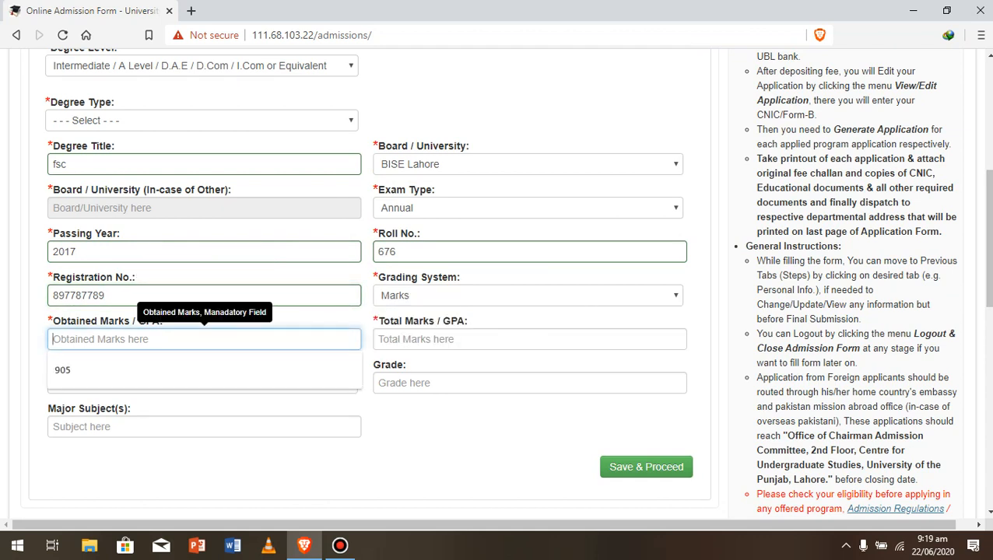
{"action": "type", "text": "1100"}
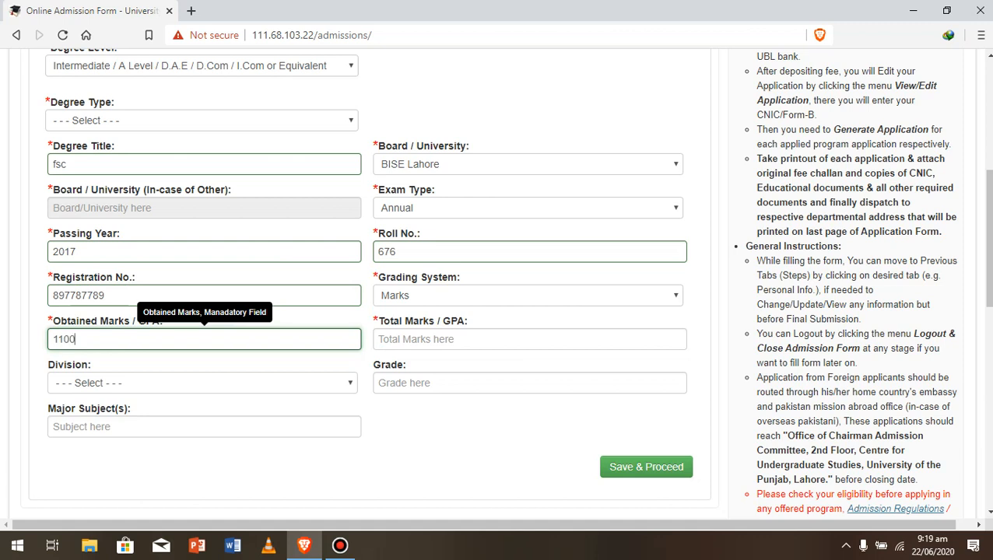
{"action": "type", "text": "+"}
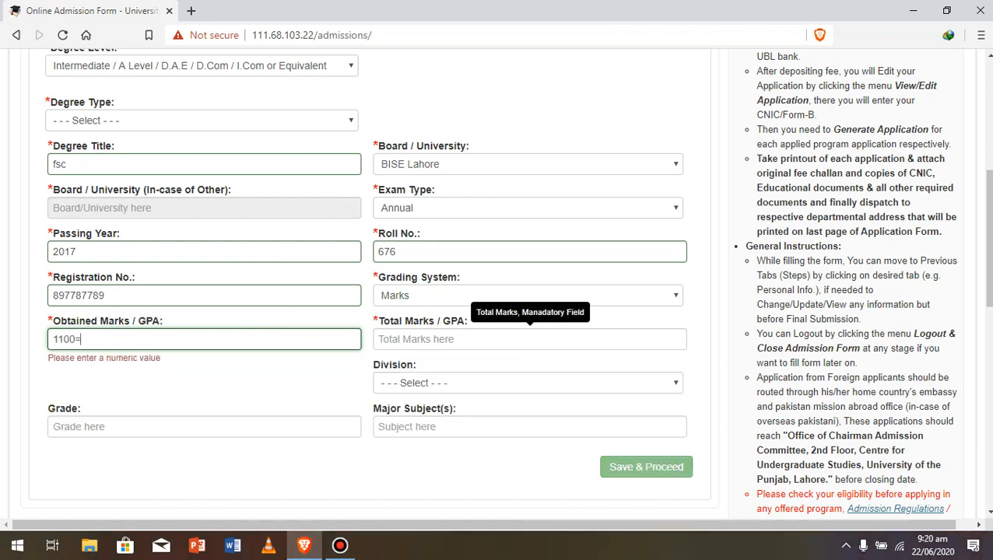
{"action": "key", "text": "BackSpace"}
{"action": "key", "text": "BackSpace"}
{"action": "key", "text": "BackSpace"}
{"action": "key", "text": "BackSpace"}
{"action": "key", "text": "BackSpace"}
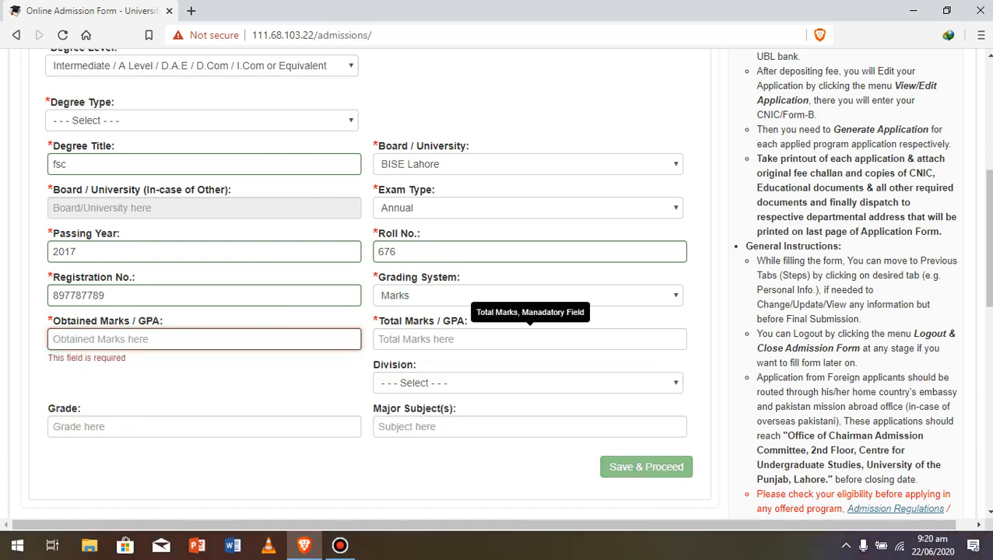
{"action": "type", "text": "897"}
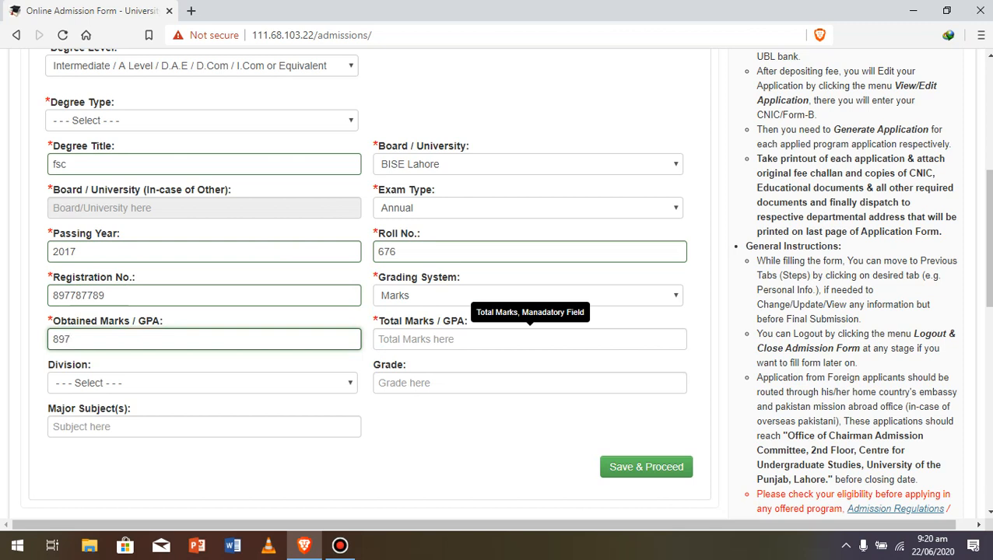
{"action": "left_click", "coordinate": [530, 340]}
{"action": "key", "text": "Down"}
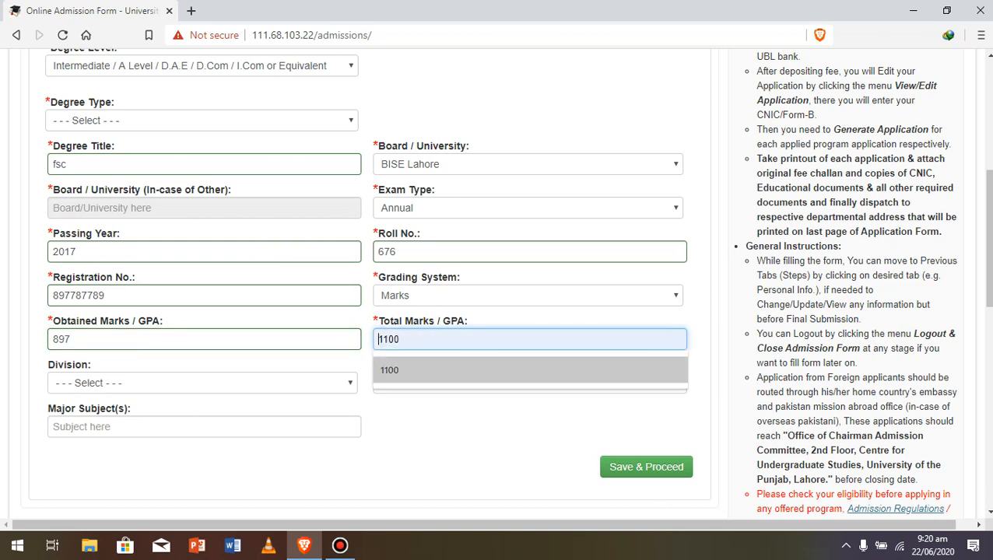
{"action": "key", "text": "Return"}
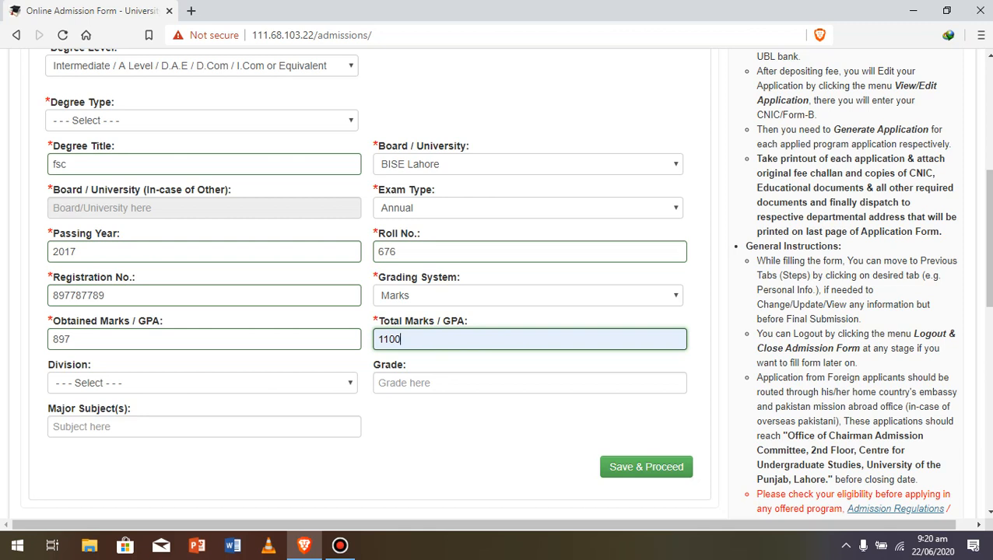
- Set division First, grade A and major subject science, then attempt to save
{"action": "left_click", "coordinate": [202, 383]}
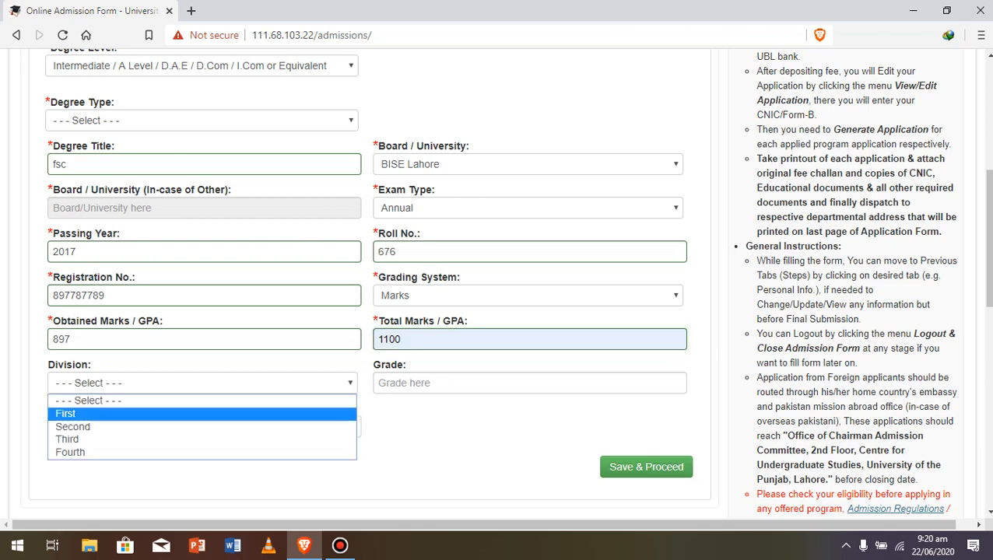
{"action": "left_click", "coordinate": [203, 414]}
{"action": "left_click", "coordinate": [529, 383]}
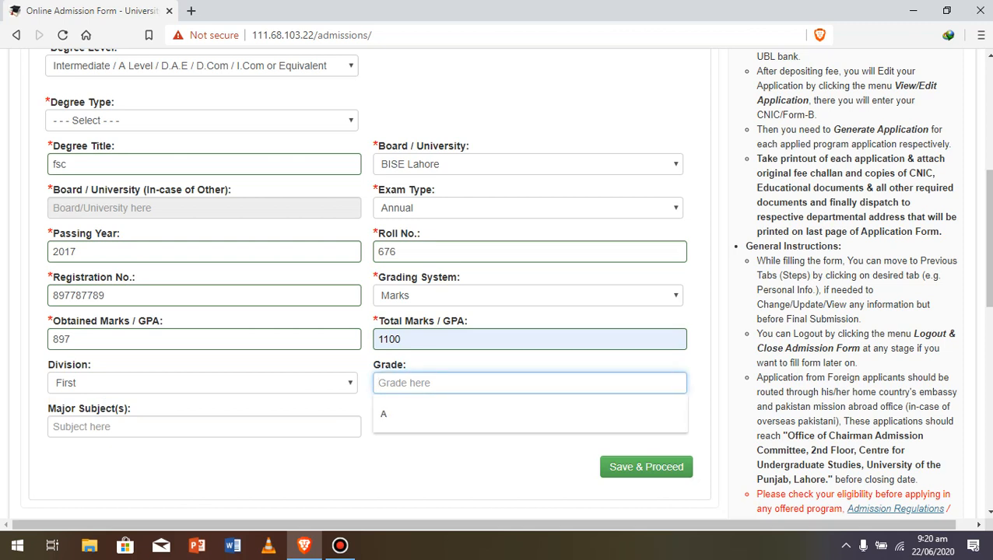
{"action": "left_click", "coordinate": [529, 414]}
{"action": "left_click", "coordinate": [204, 428]}
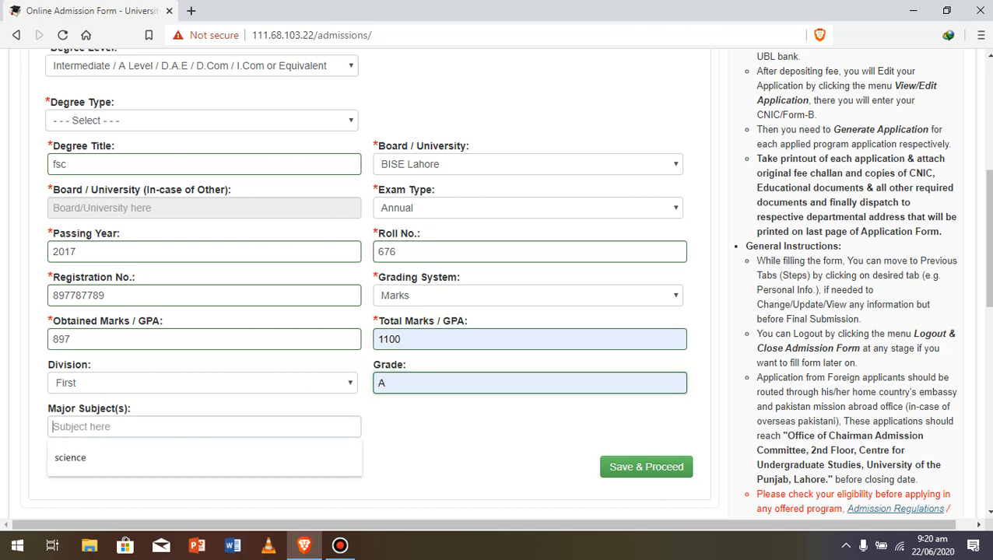
{"action": "key", "text": "Down"}
{"action": "key", "text": "Return"}
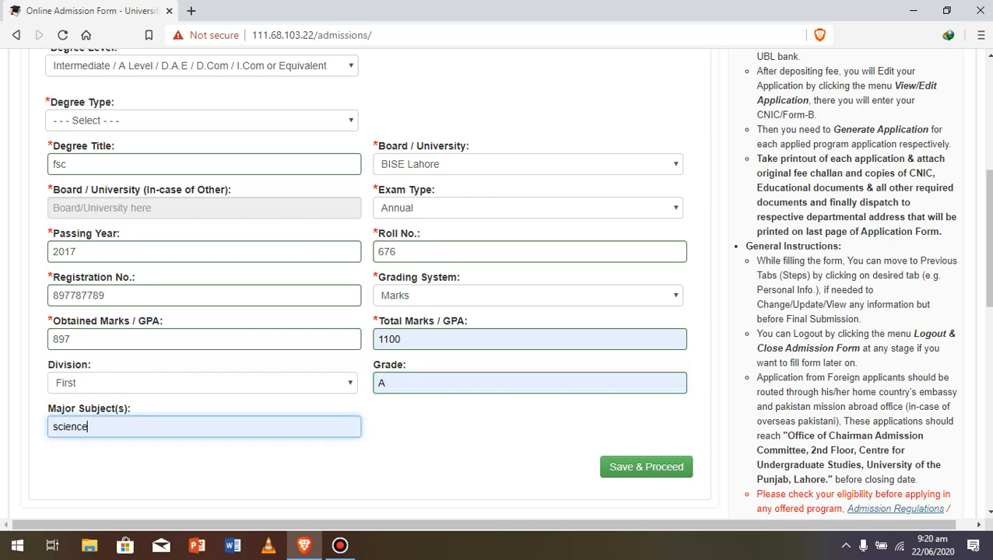
{"action": "left_click", "coordinate": [646, 466]}
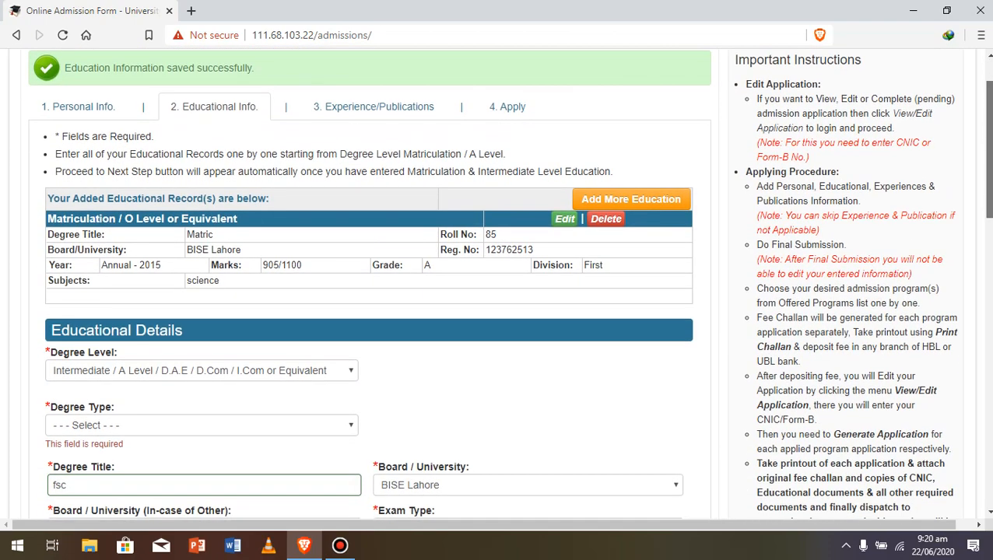
- Set the intermediate record's Degree Type to F.Sc
{"action": "scroll", "coordinate": [497, 284], "scroll_direction": "up", "scroll_amount": 1}
{"action": "scroll", "coordinate": [497, 284], "scroll_direction": "down", "scroll_amount": 2}
{"action": "scroll", "coordinate": [497, 284], "scroll_direction": "down", "scroll_amount": 7}
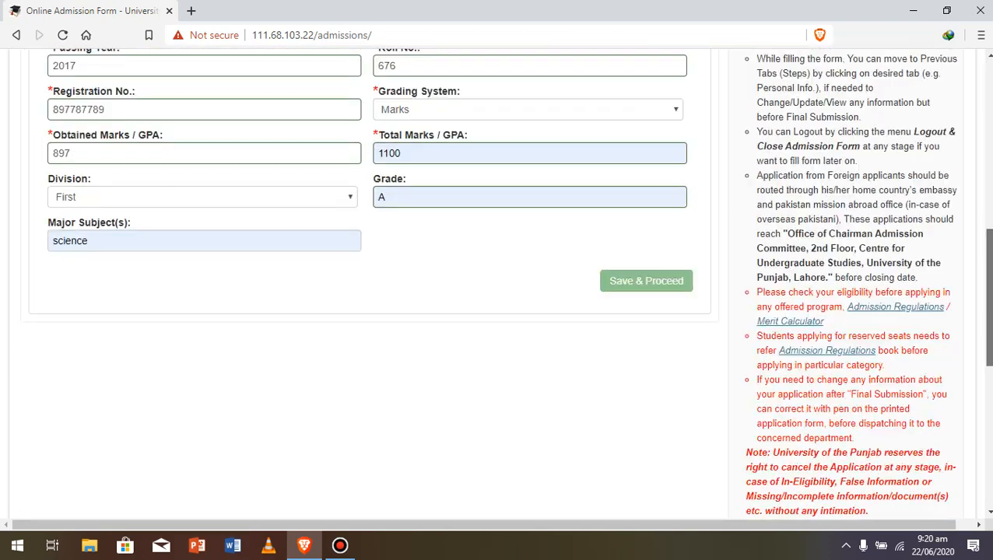
{"action": "scroll", "coordinate": [496, 284], "scroll_direction": "up", "scroll_amount": 1}
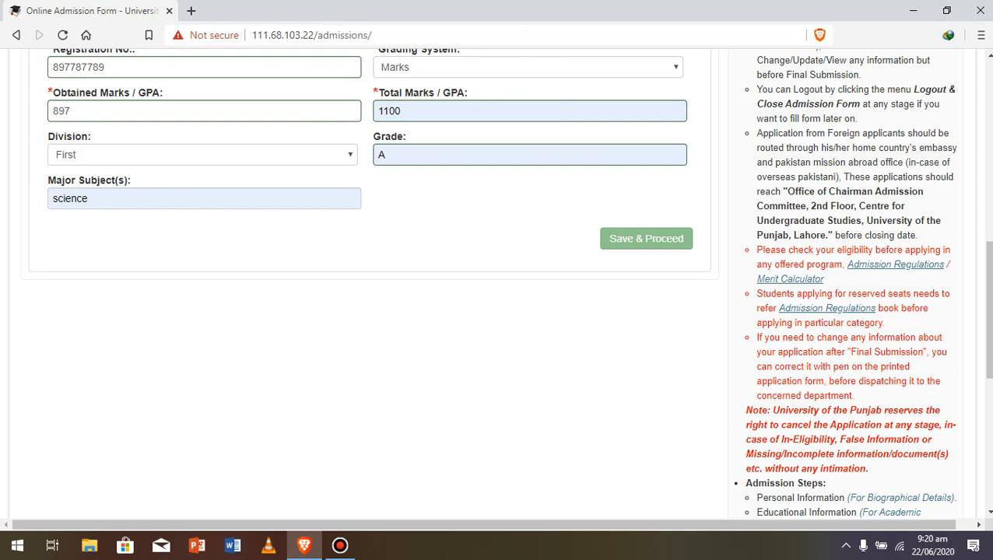
{"action": "scroll", "coordinate": [365, 280], "scroll_direction": "up", "scroll_amount": 4}
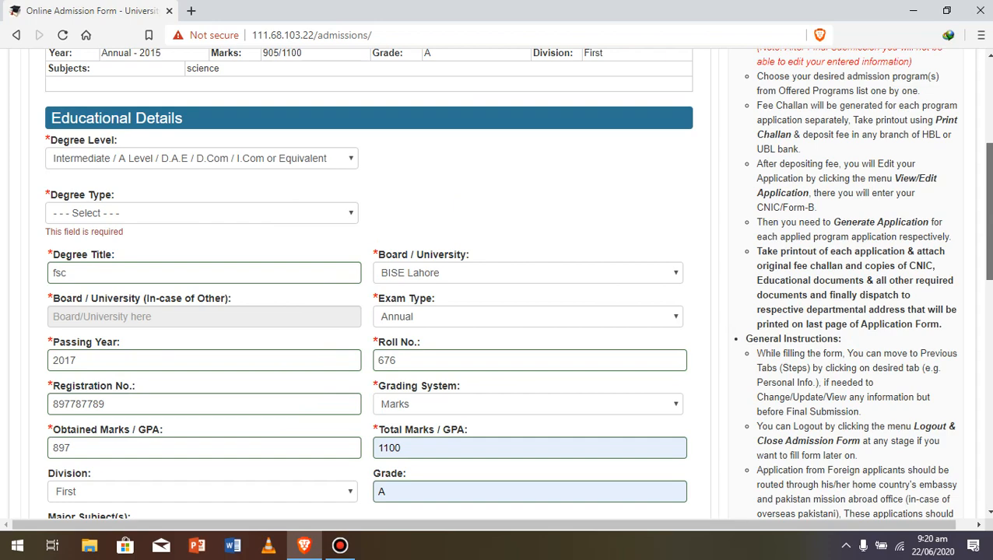
{"action": "scroll", "coordinate": [366, 280], "scroll_direction": "up", "scroll_amount": 3}
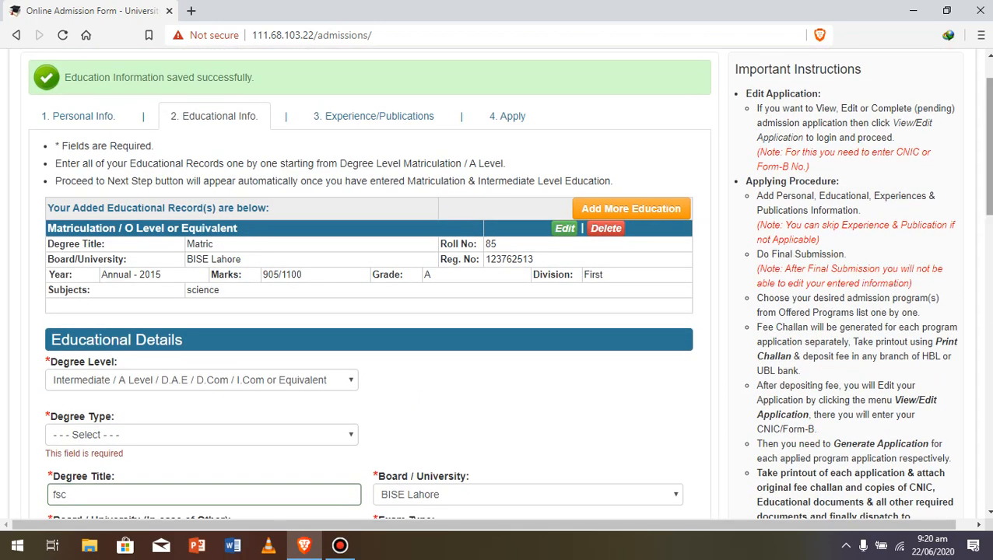
{"action": "scroll", "coordinate": [365, 280], "scroll_direction": "down", "scroll_amount": 1}
{"action": "left_click", "coordinate": [202, 343]}
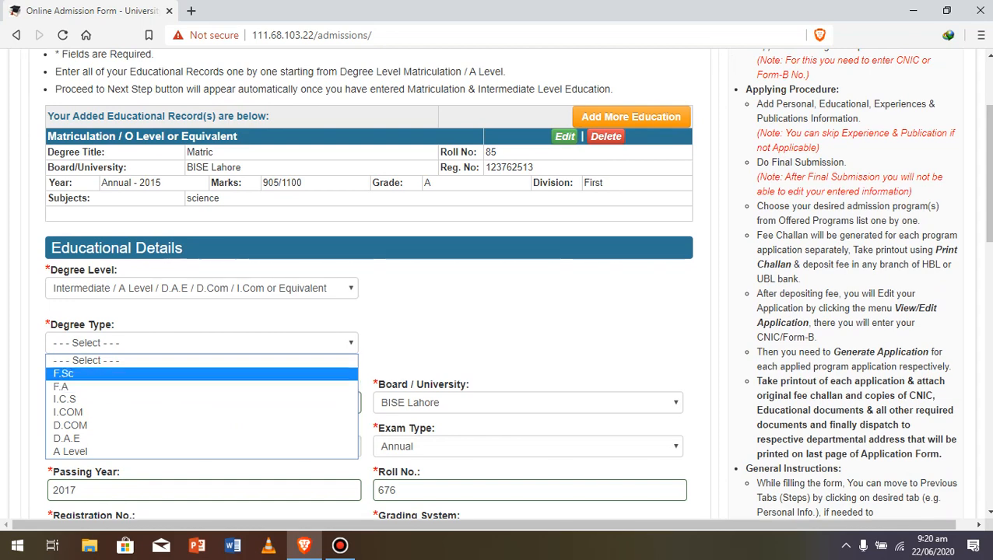
{"action": "left_click", "coordinate": [63, 374]}
- Choose Pre-Engineering as the degree specialization and save the intermediate record
{"action": "scroll", "coordinate": [366, 280], "scroll_direction": "down", "scroll_amount": 2}
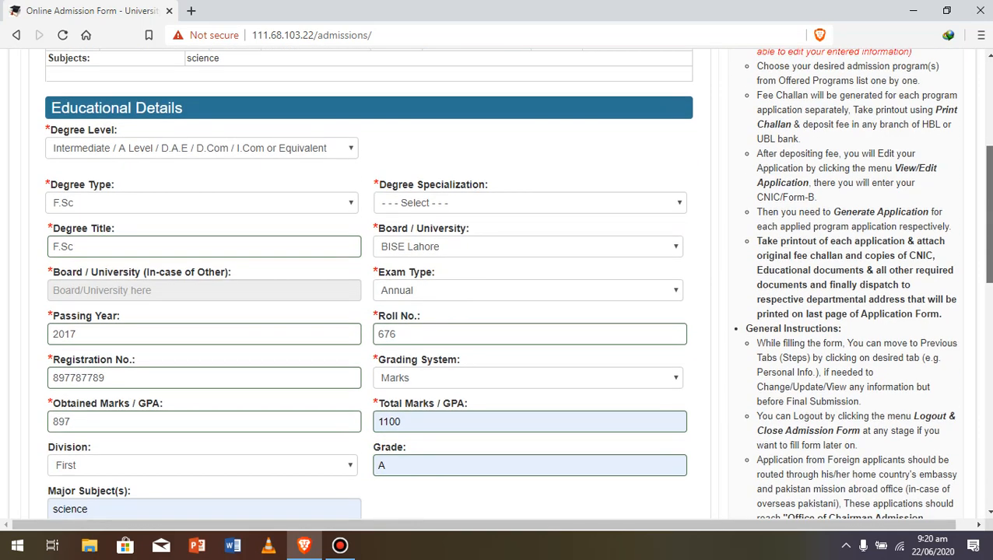
{"action": "left_click", "coordinate": [529, 203]}
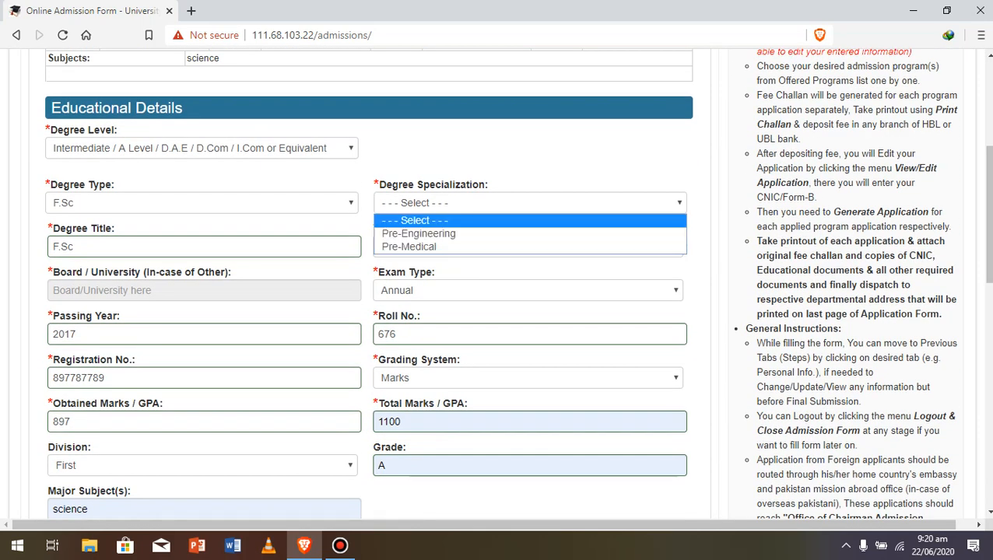
{"action": "left_click", "coordinate": [436, 233]}
{"action": "left_click_drag", "start_coordinate": [989, 214], "coordinate": [988, 268]}
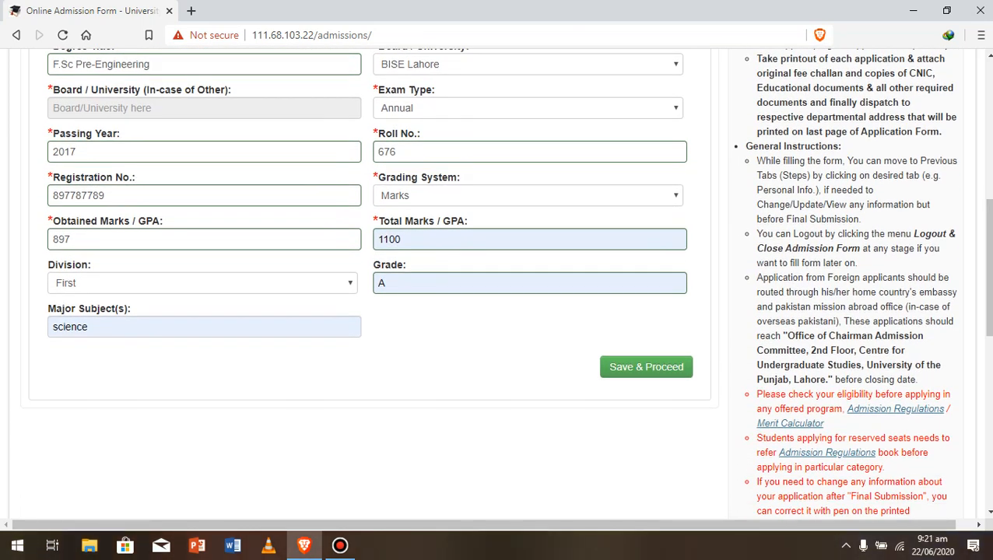
{"action": "left_click", "coordinate": [646, 366]}
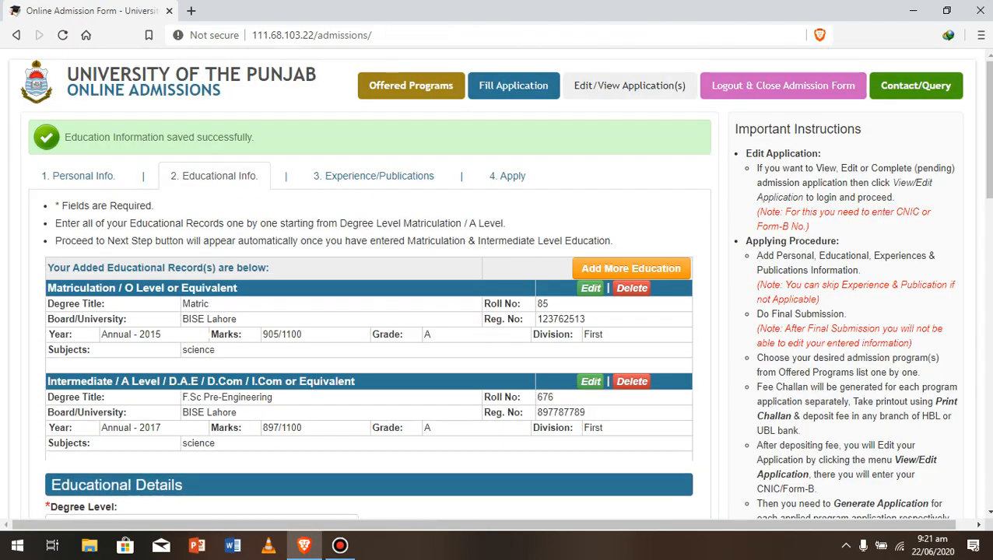
- Attempt to save the educational form without adding a new record
{"action": "scroll", "coordinate": [505, 284], "scroll_direction": "down", "scroll_amount": 4}
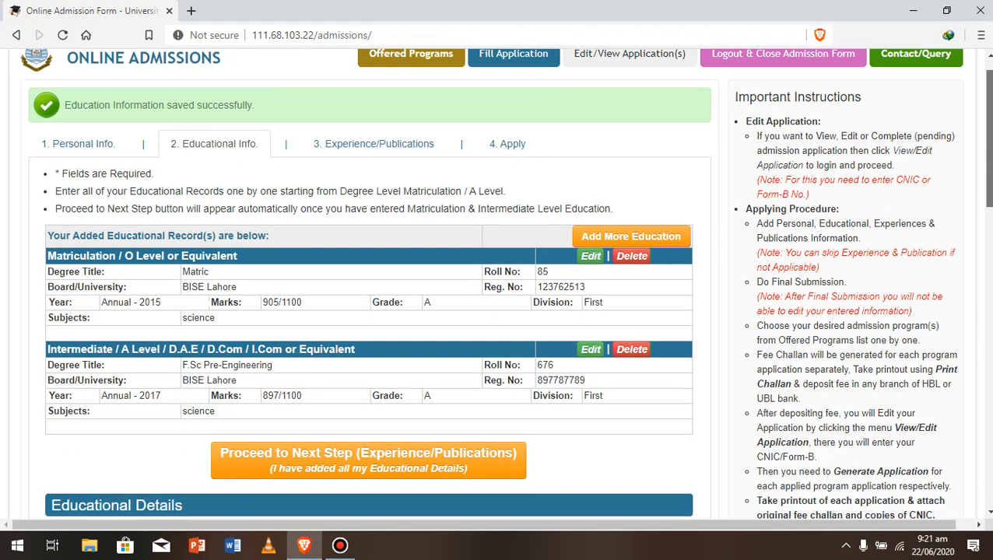
{"action": "scroll", "coordinate": [505, 283], "scroll_direction": "down", "scroll_amount": 3}
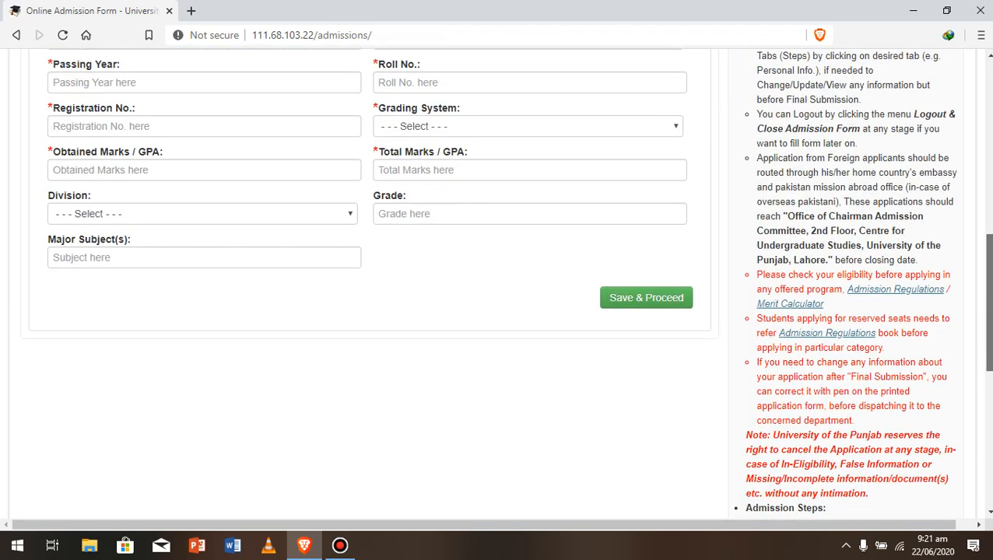
{"action": "scroll", "coordinate": [505, 284], "scroll_direction": "down", "scroll_amount": 1}
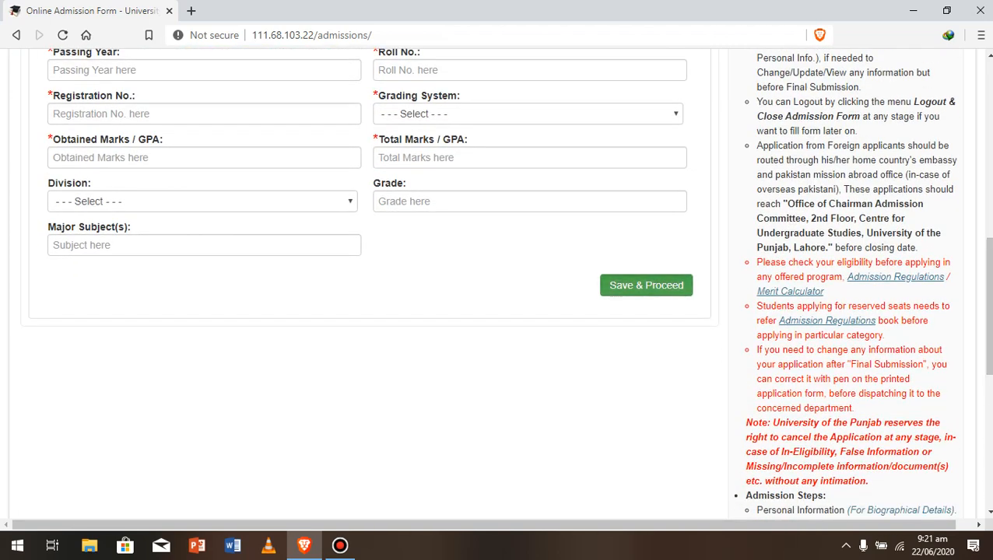
{"action": "left_click", "coordinate": [646, 286]}
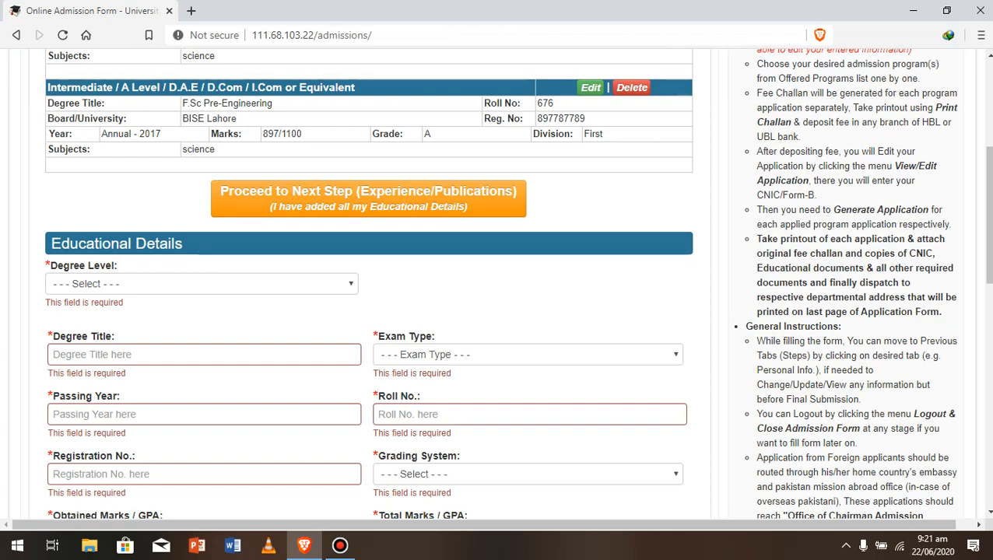
- Proceed to the Experience/Publications step and confirm all education records are added
{"action": "scroll", "coordinate": [368, 284], "scroll_direction": "up", "scroll_amount": 1}
{"action": "scroll", "coordinate": [368, 283], "scroll_direction": "up", "scroll_amount": 3}
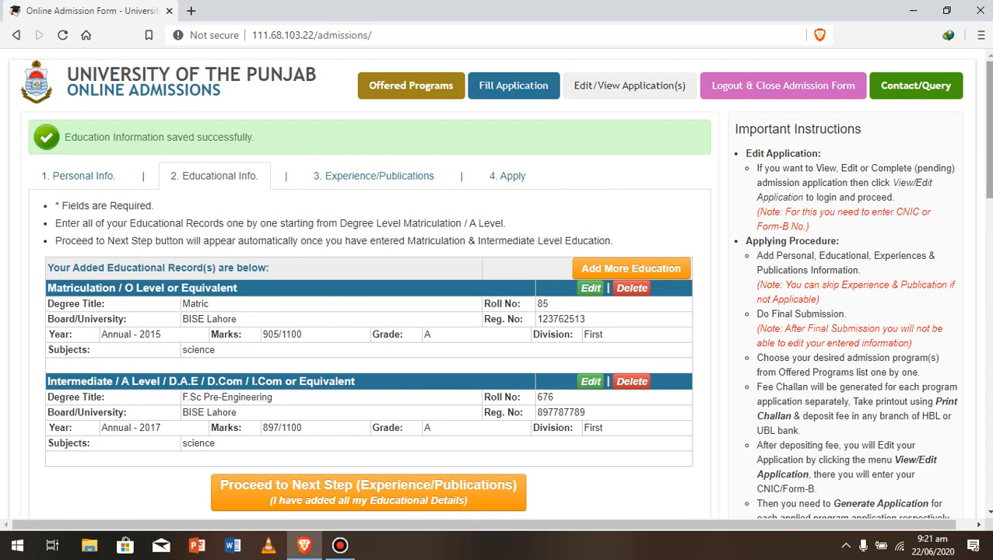
{"action": "left_click_drag", "start_coordinate": [989, 129], "coordinate": [989, 158]}
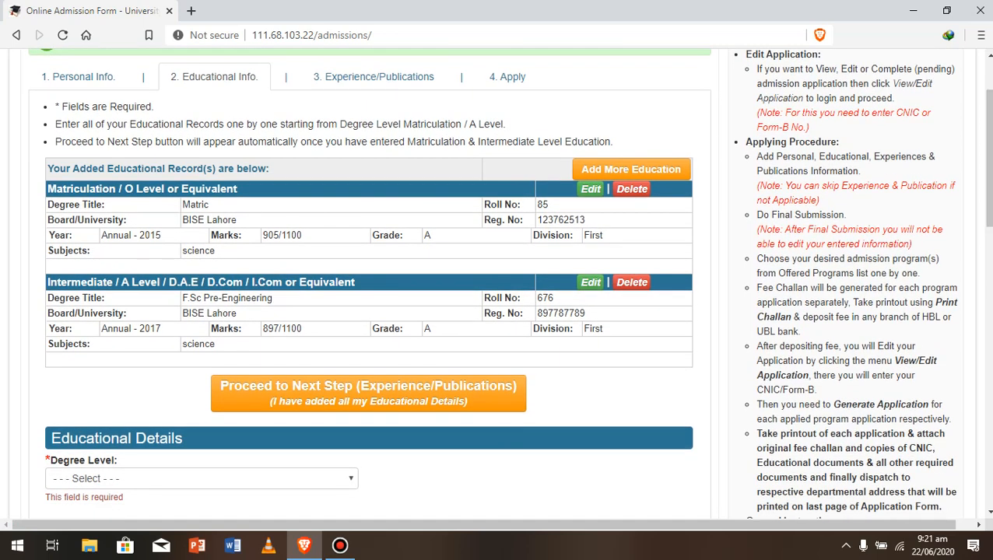
{"action": "left_click", "coordinate": [368, 393]}
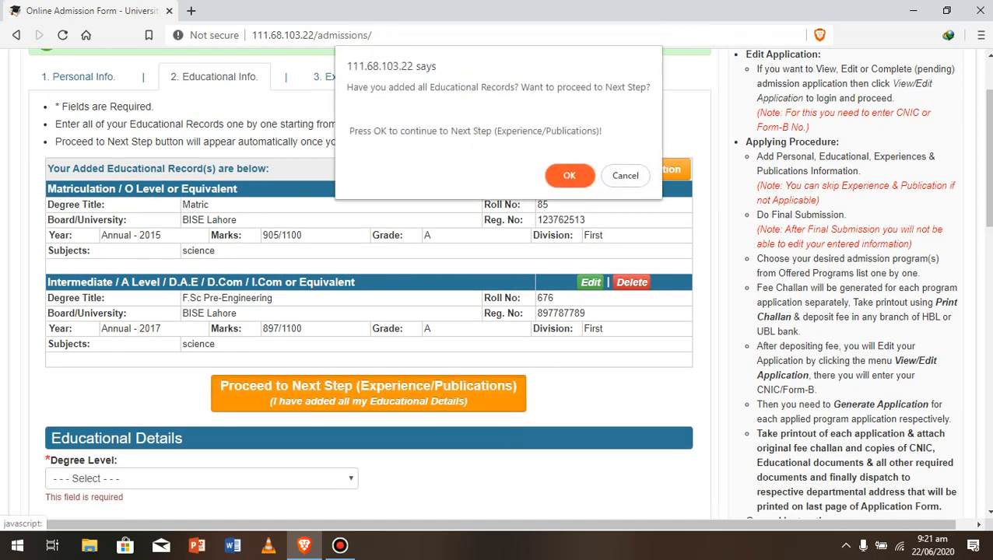
{"action": "left_click", "coordinate": [569, 175]}
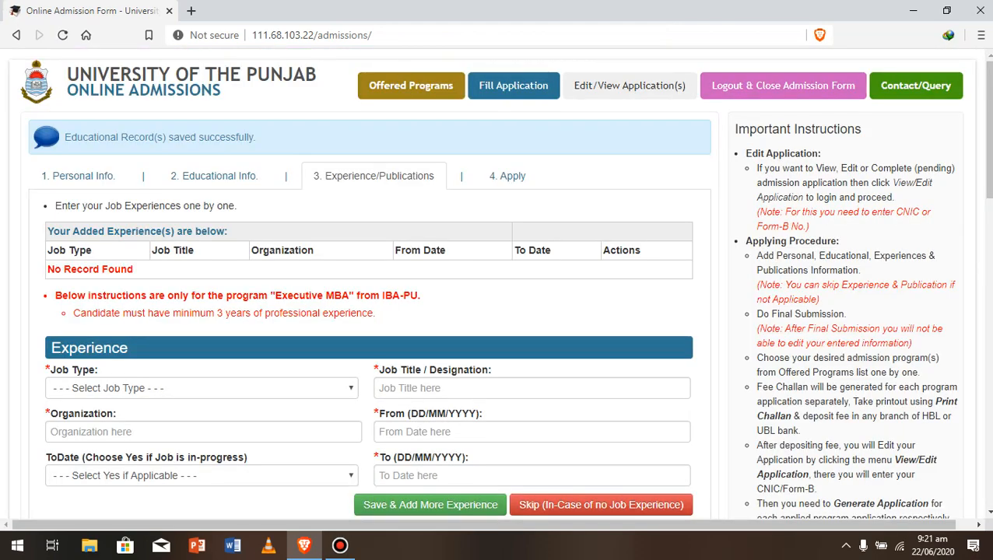
- Enter job type Part Time, job title Marketing and organization shoesbae
{"action": "scroll", "coordinate": [498, 280], "scroll_direction": "down", "scroll_amount": 2}
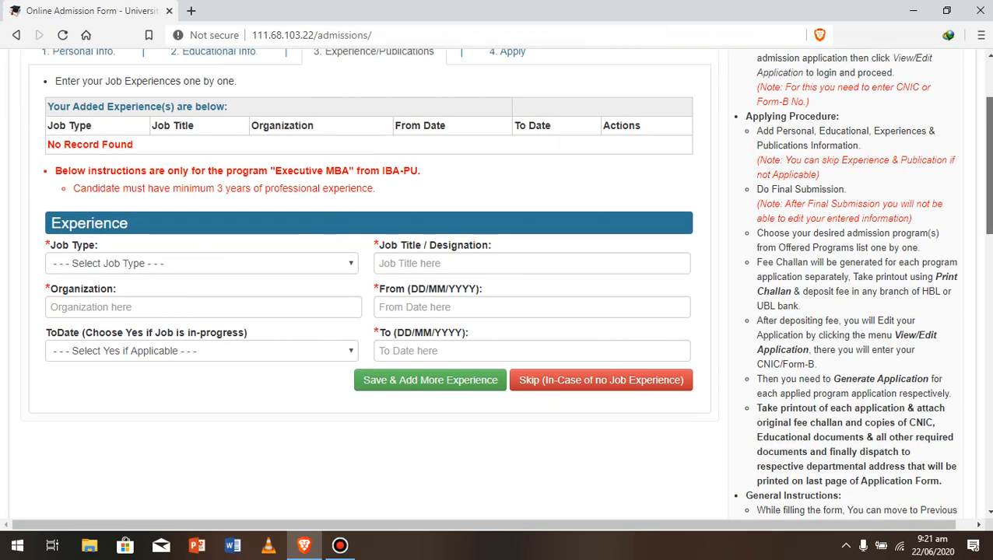
{"action": "scroll", "coordinate": [498, 280], "scroll_direction": "up", "scroll_amount": 1}
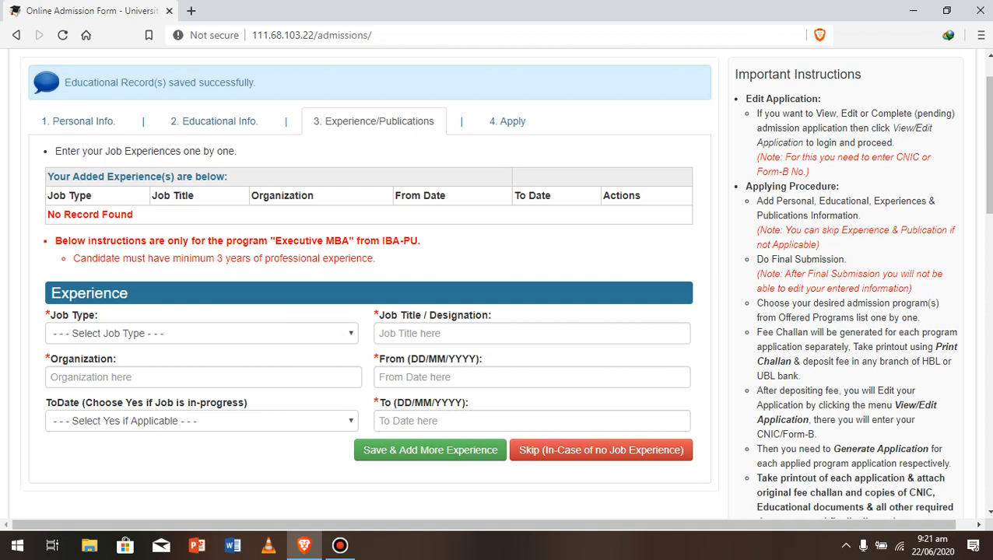
{"action": "left_click", "coordinate": [201, 334]}
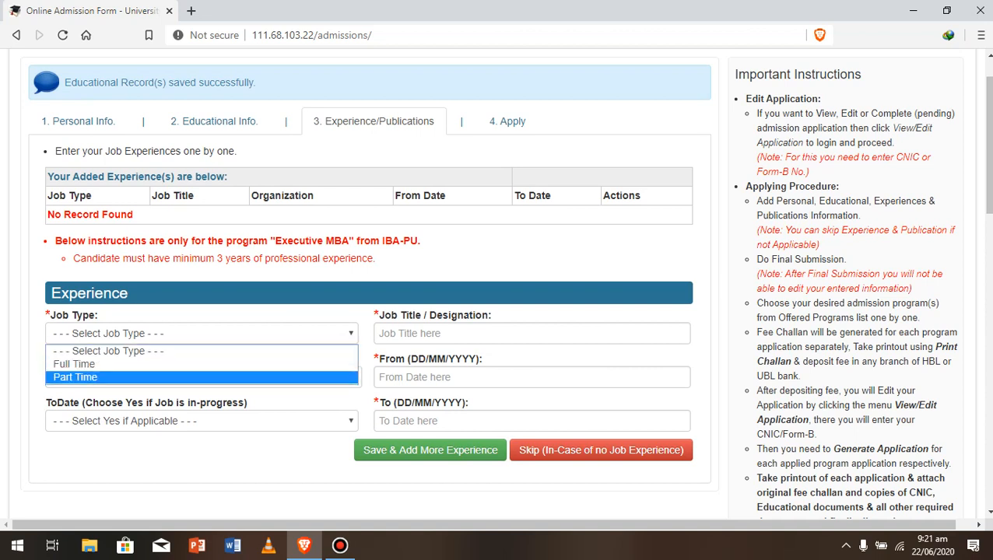
{"action": "left_click", "coordinate": [201, 378]}
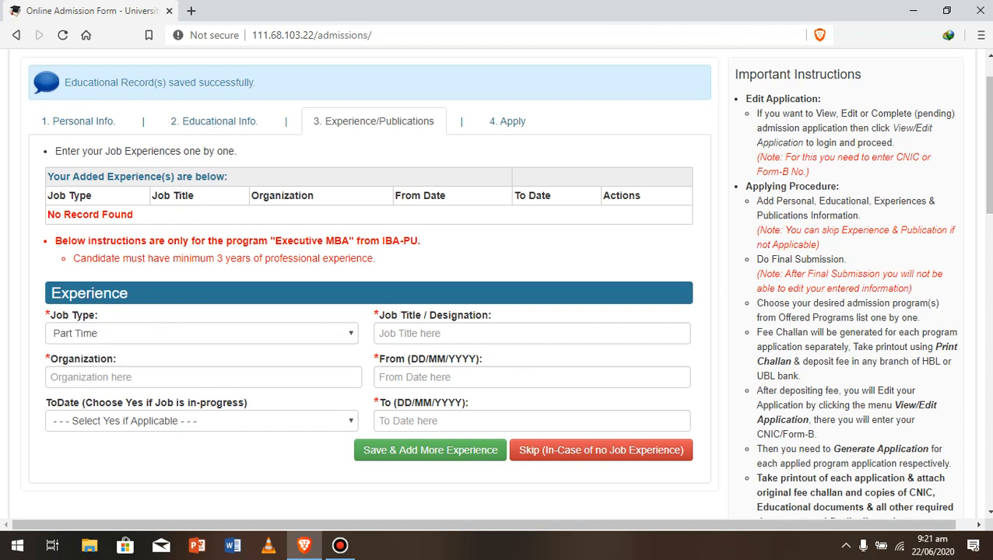
{"action": "left_click", "coordinate": [532, 334]}
{"action": "type", "text": "M"}
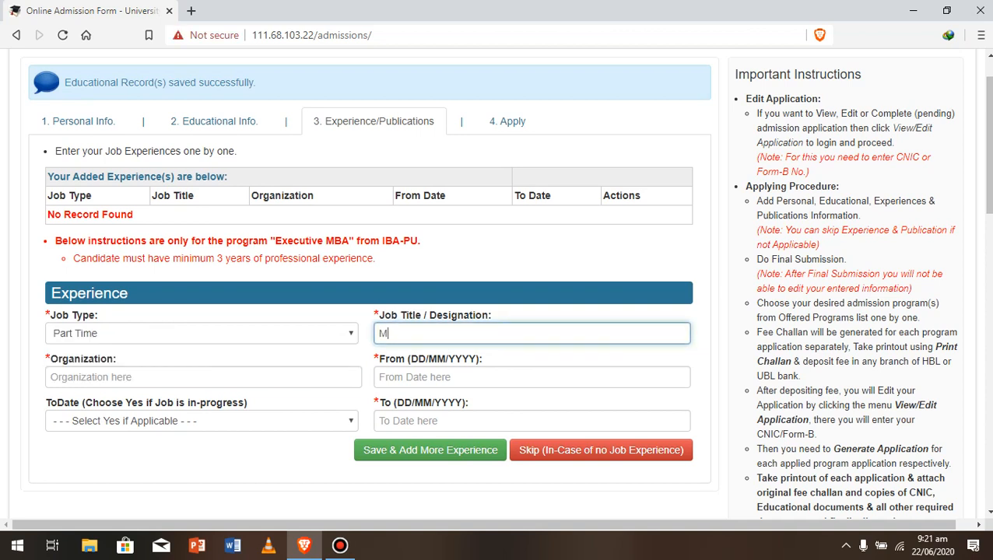
{"action": "type", "text": "ar"}
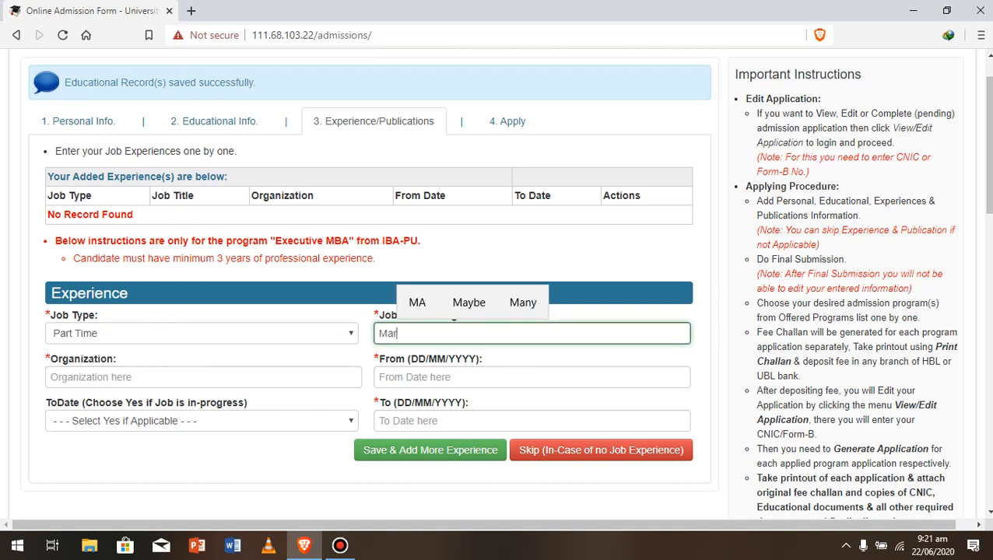
{"action": "type", "text": "keting"}
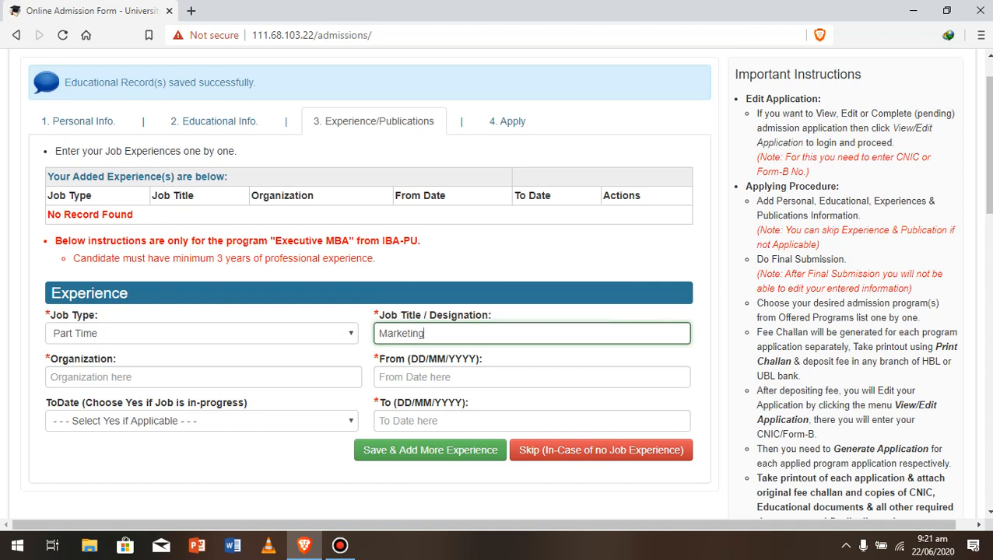
{"action": "left_click", "coordinate": [204, 377]}
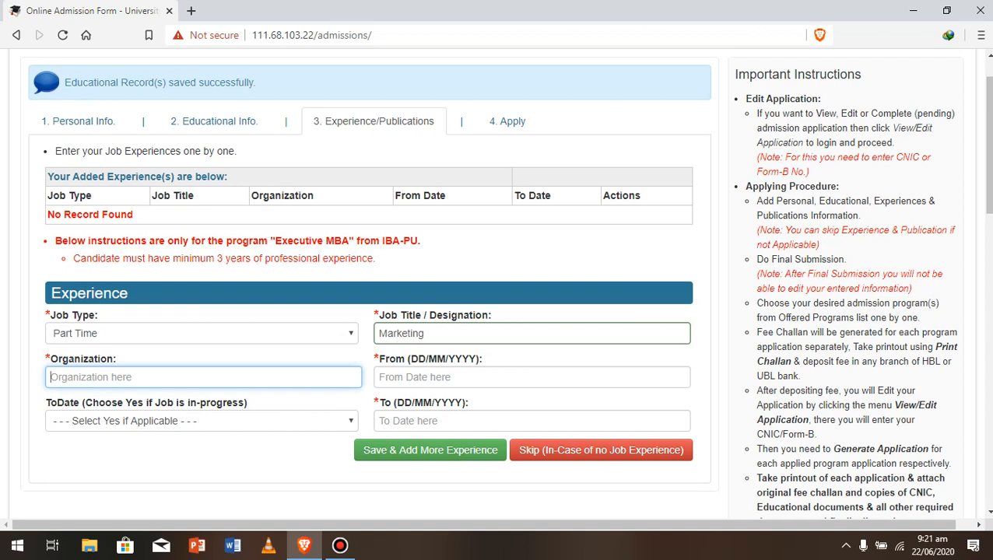
{"action": "type", "text": "shoes"}
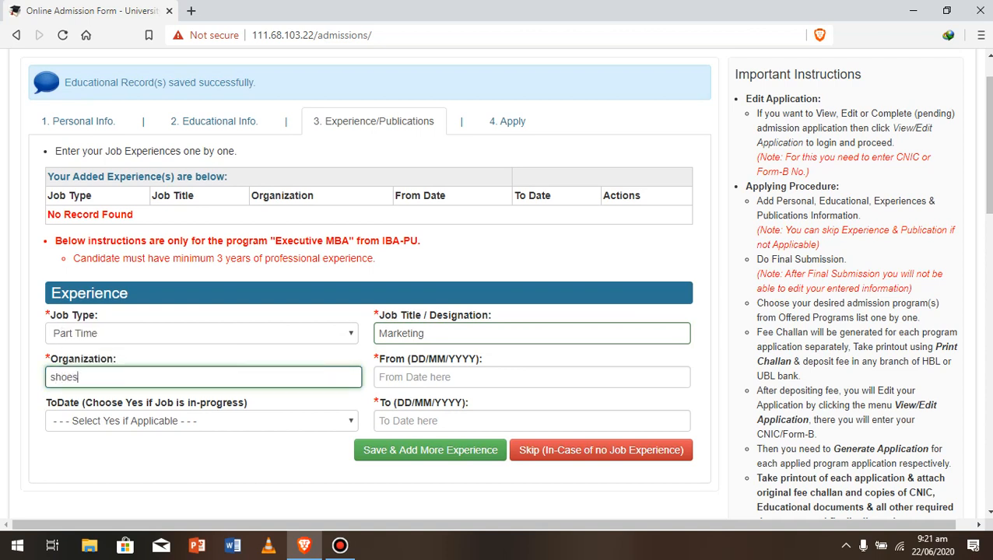
{"action": "type", "text": "bae"}
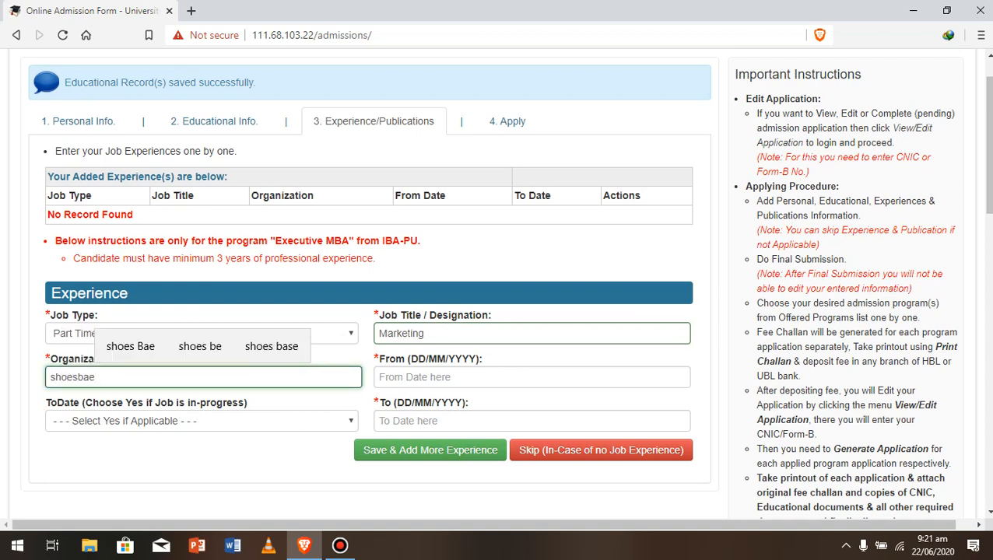
- Type the job's From date as 03/02/019, correcting the mistyped month digit
{"action": "left_click", "coordinate": [436, 377]}
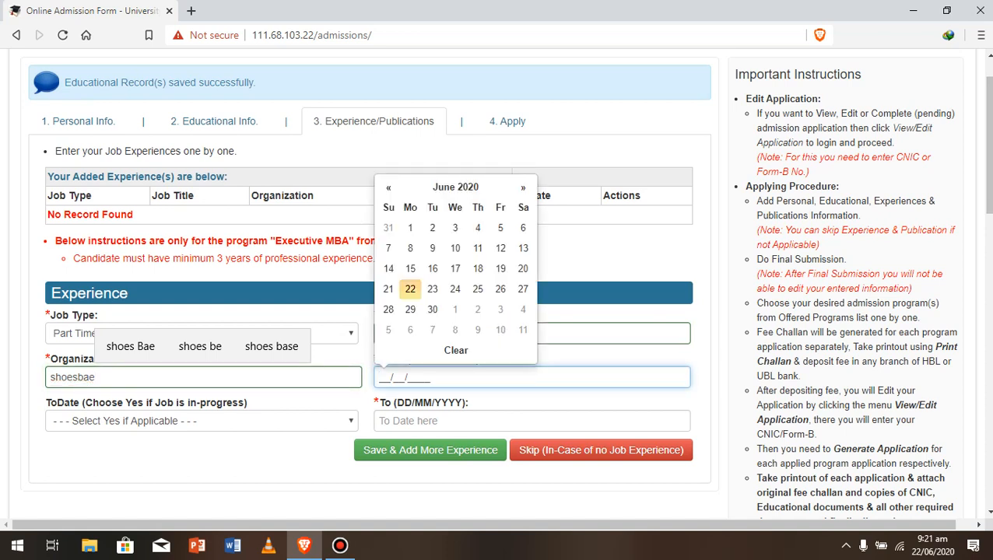
{"action": "type", "text": "03/"}
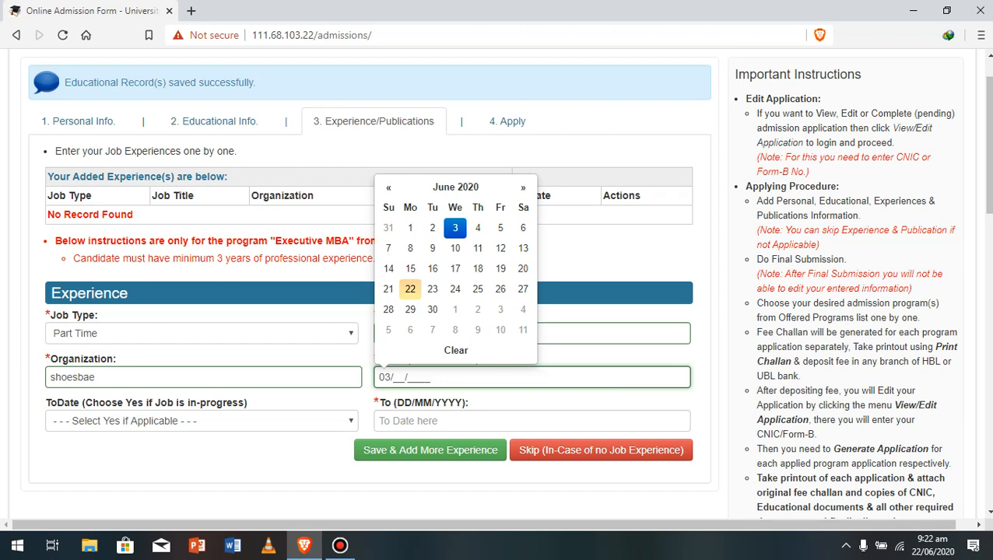
{"action": "type", "text": "62/019_"}
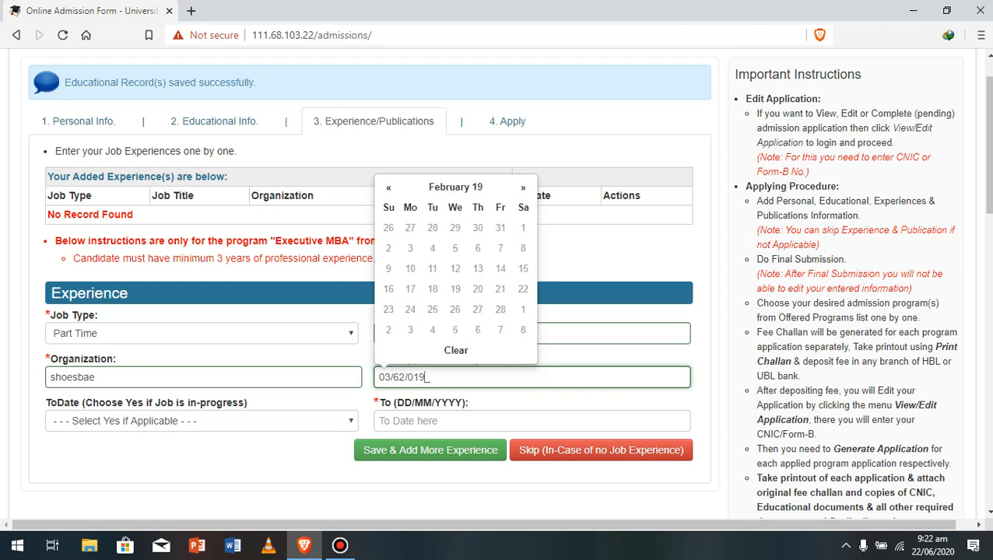
{"action": "key", "text": "BackSpace"}
{"action": "type", "text": "0"}
- Leave the job-in-progress (ToDate) option unset after briefly marking it ongoing
{"action": "left_click", "coordinate": [198, 420]}
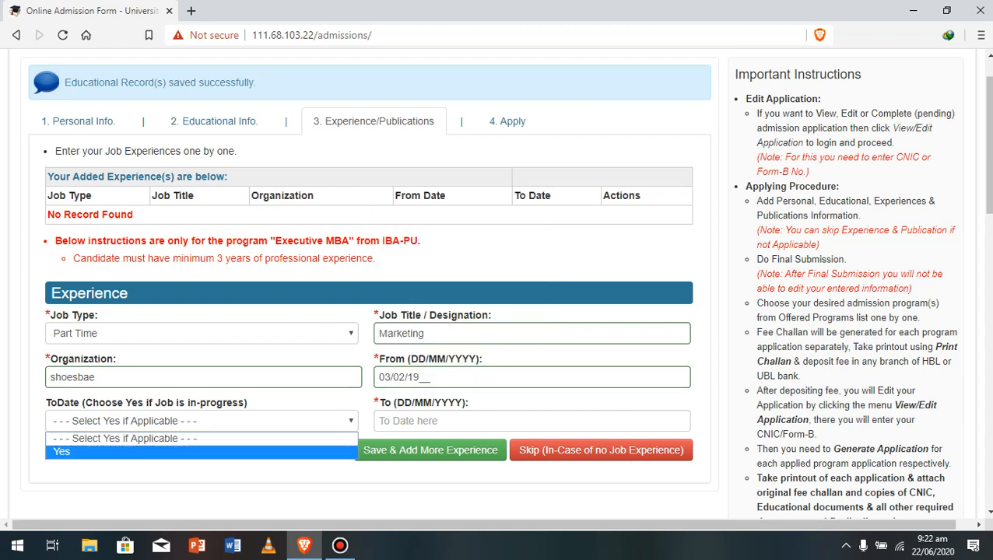
{"action": "key", "text": "Return"}
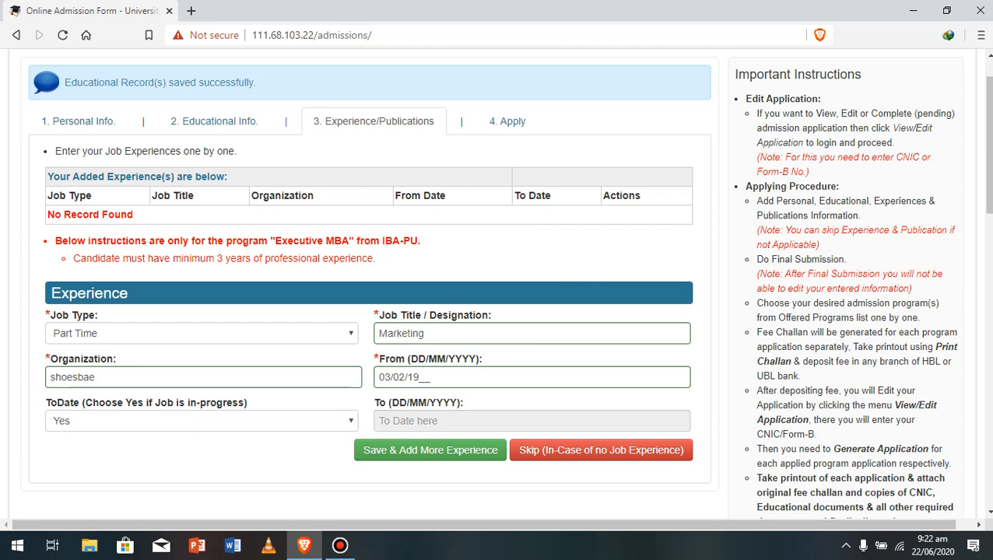
{"action": "left_click", "coordinate": [201, 421]}
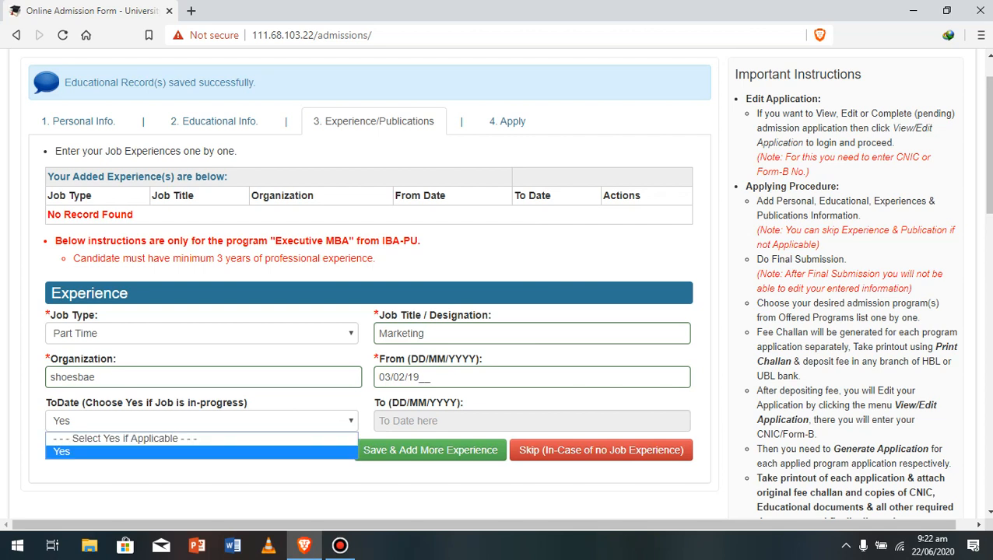
{"action": "key", "text": "Up"}
{"action": "key", "text": "Return"}
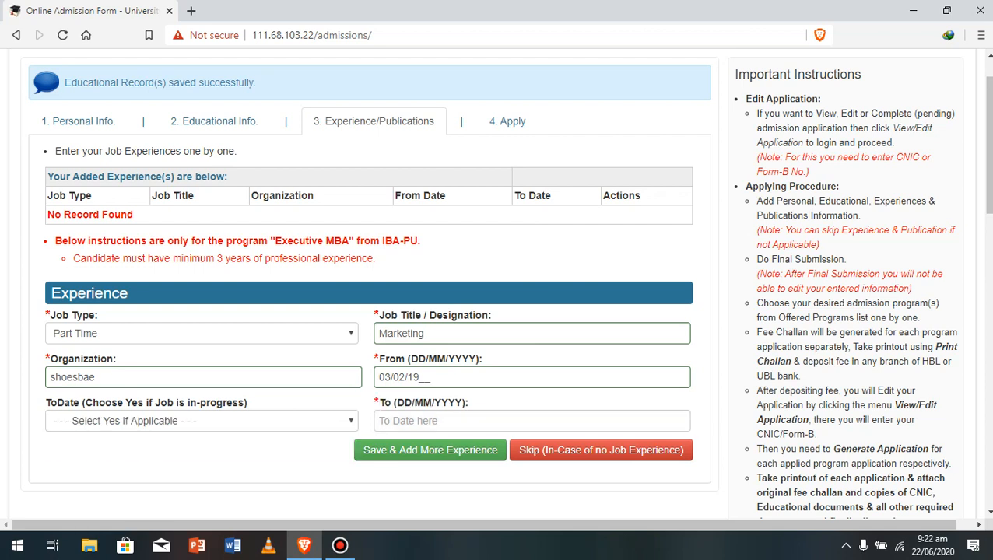
- Set the To date to 08/06/2020 and choose to skip job experience
{"action": "left_click", "coordinate": [451, 421]}
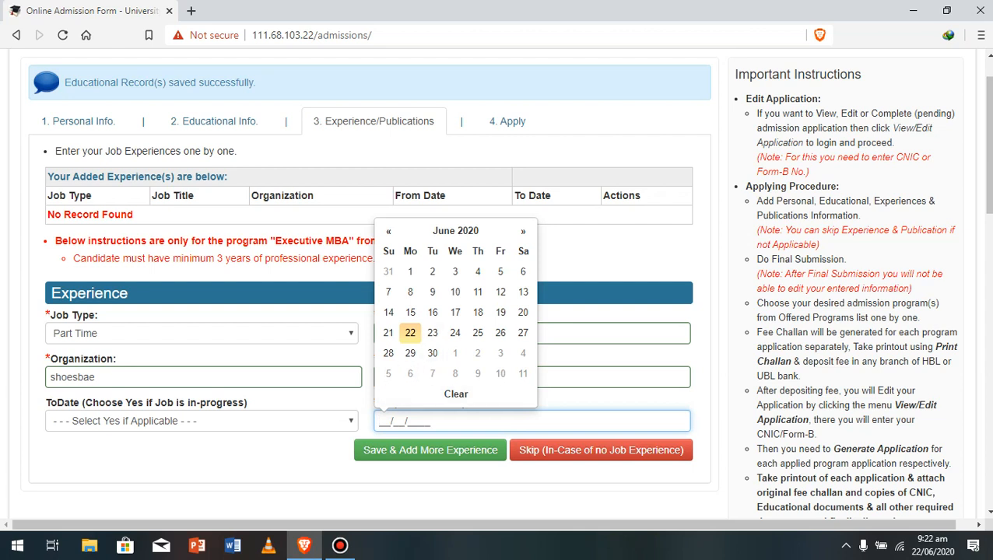
{"action": "left_click", "coordinate": [410, 292]}
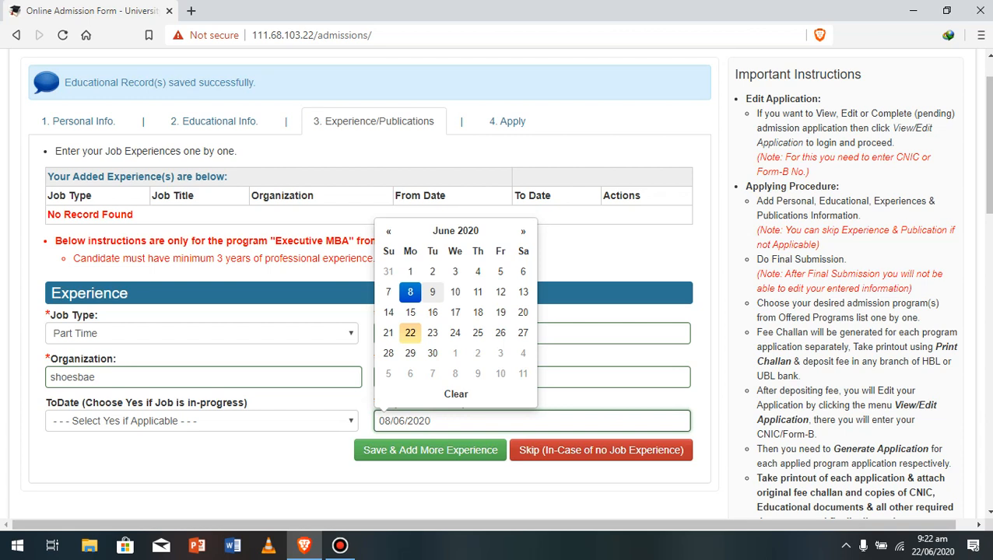
{"action": "left_click", "coordinate": [601, 450]}
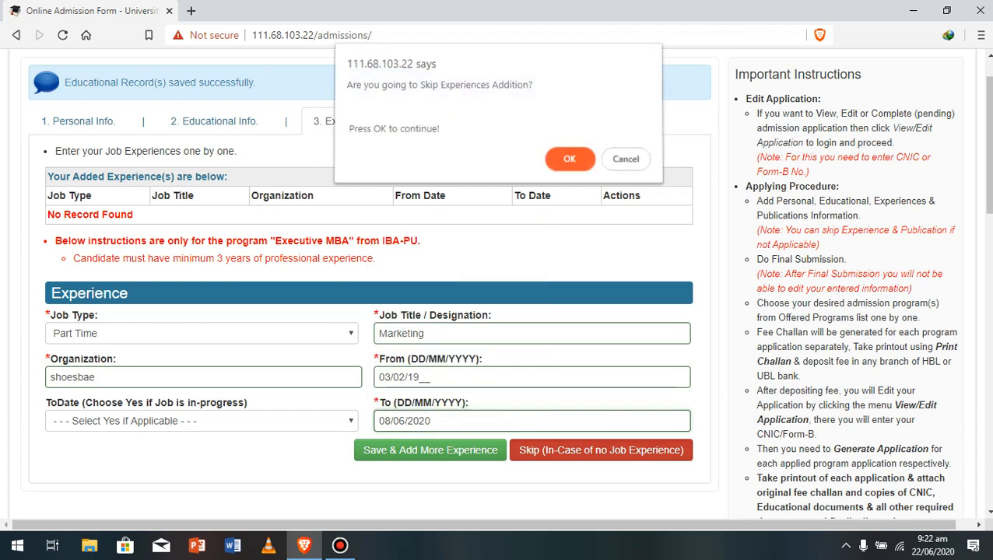
- Confirm skipping experiences, then skip and confirm skipping publications too
{"action": "key", "text": "Return"}
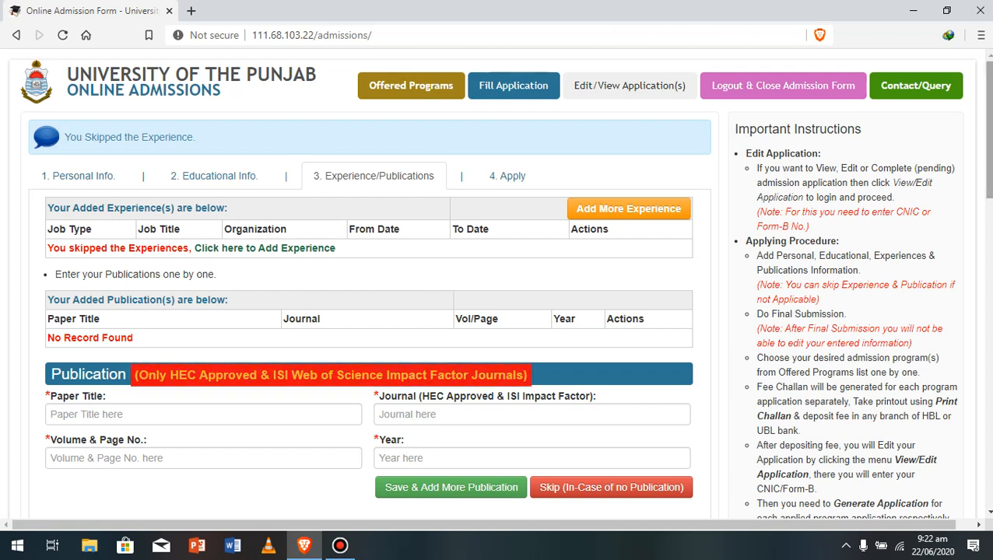
{"action": "scroll", "coordinate": [501, 283], "scroll_direction": "down", "scroll_amount": 2}
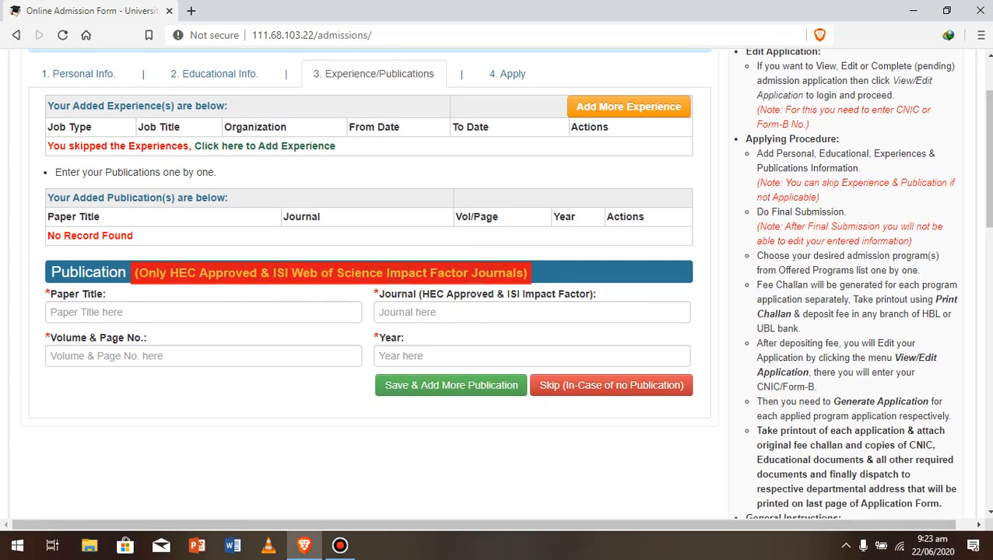
{"action": "left_click", "coordinate": [204, 312]}
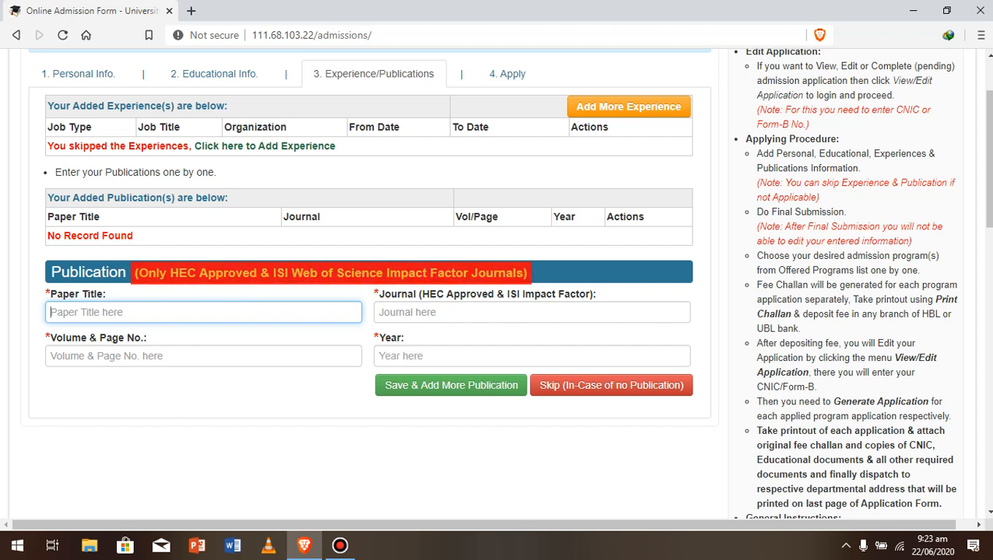
{"action": "left_click", "coordinate": [611, 385]}
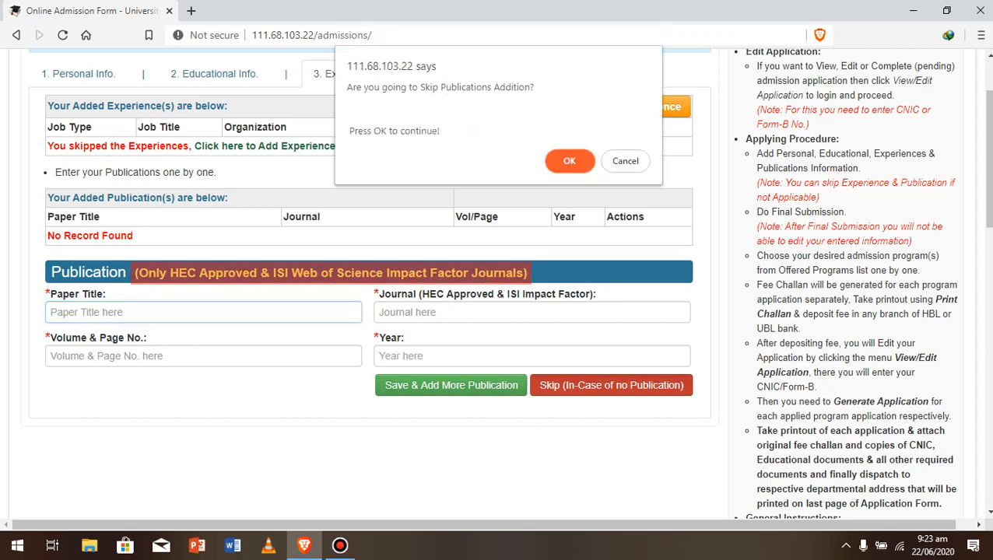
{"action": "key", "text": "Return"}
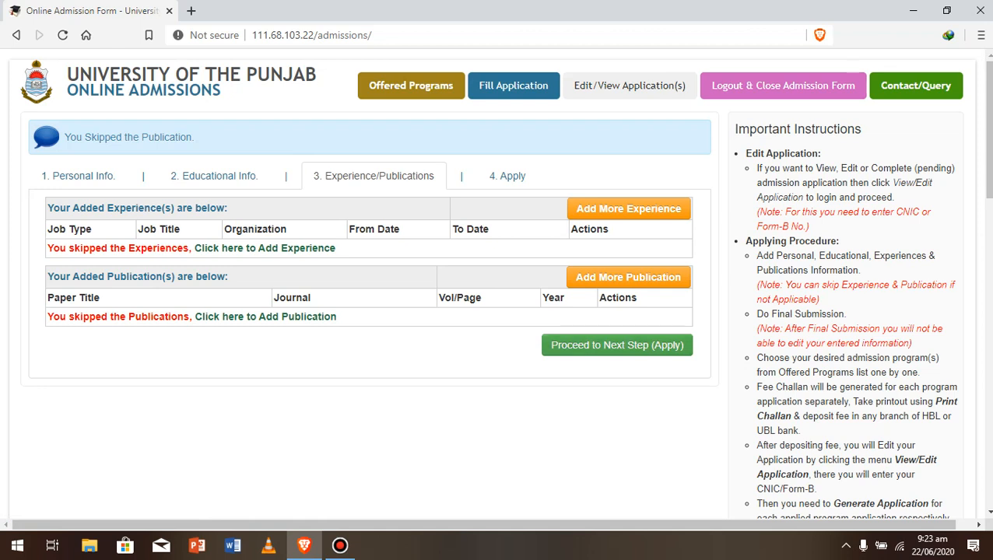
- Proceed to the Apply step and confirm the dialog
{"action": "left_click", "coordinate": [617, 344]}
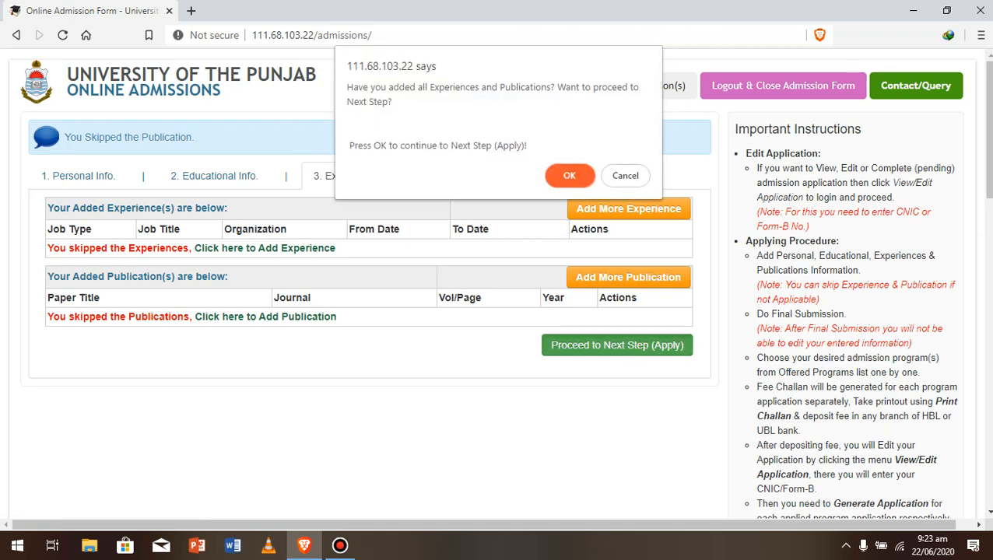
{"action": "key", "text": "Return"}
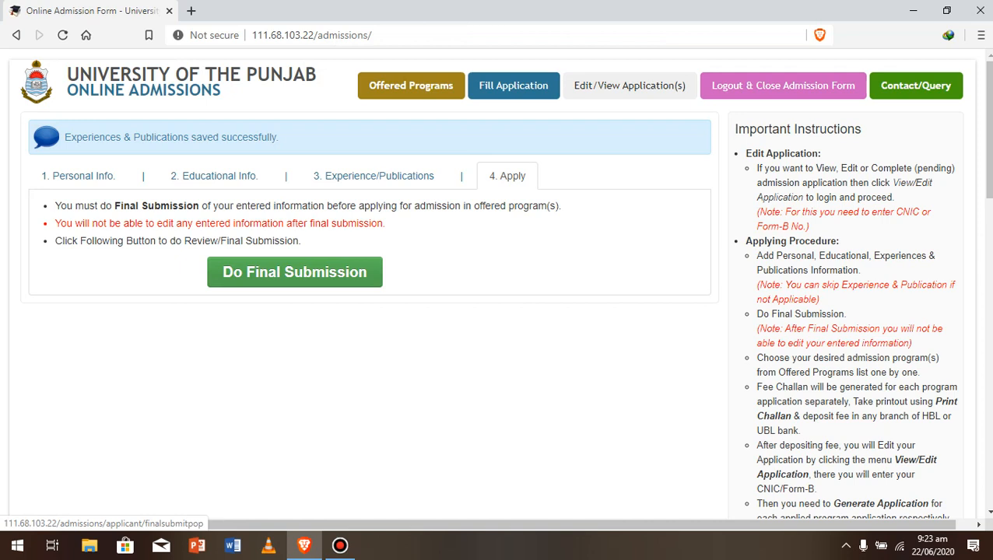
{"action": "left_click", "coordinate": [295, 272]}
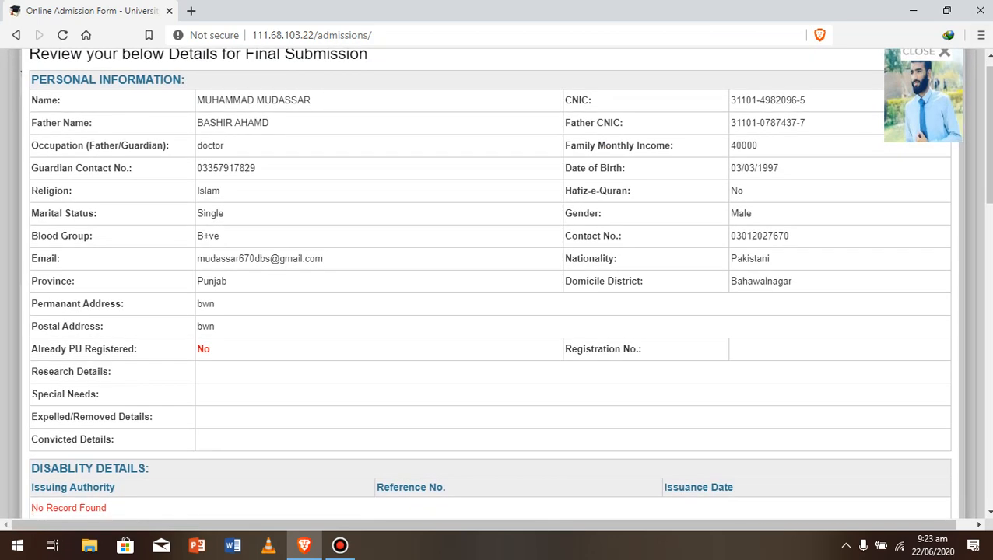
{"action": "scroll", "coordinate": [498, 281], "scroll_direction": "down", "scroll_amount": 3}
{"action": "scroll", "coordinate": [498, 280], "scroll_direction": "down", "scroll_amount": 15}
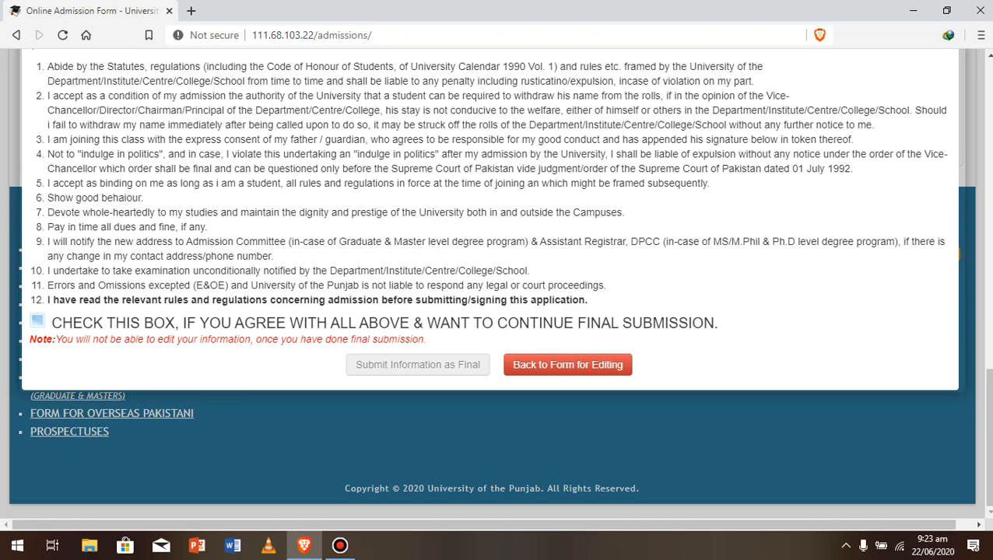
{"action": "scroll", "coordinate": [498, 280], "scroll_direction": "up", "scroll_amount": 7}
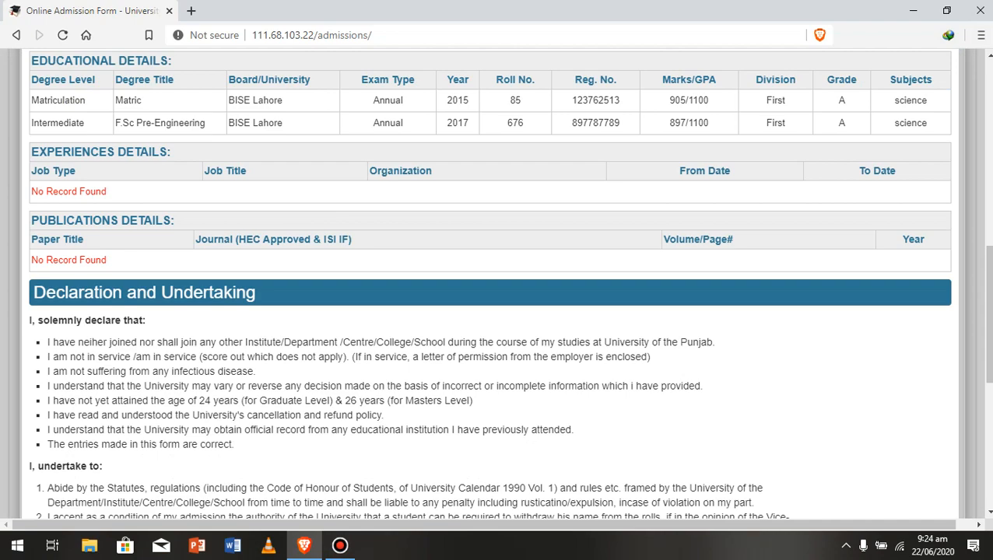
{"action": "scroll", "coordinate": [498, 280], "scroll_direction": "down", "scroll_amount": 7}
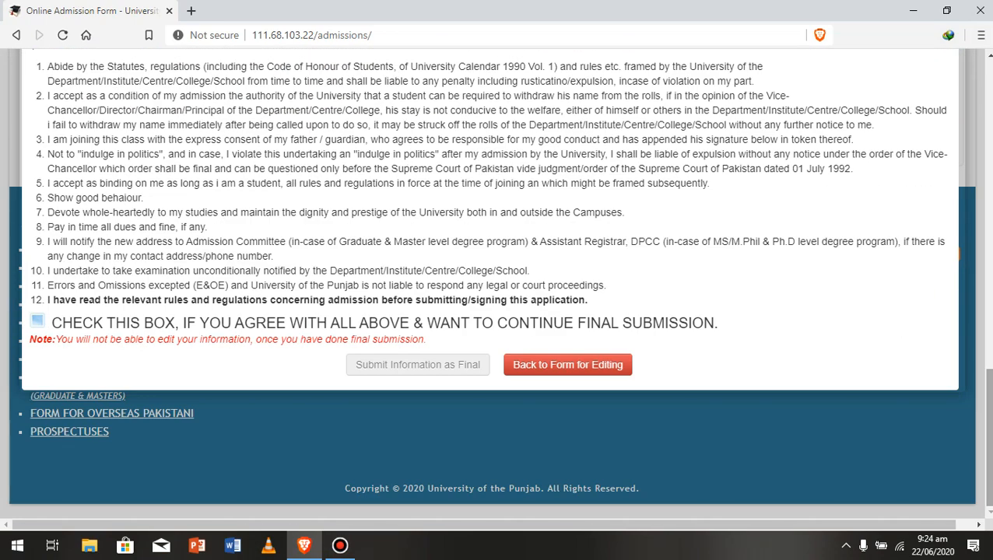
{"action": "left_click", "coordinate": [567, 364]}
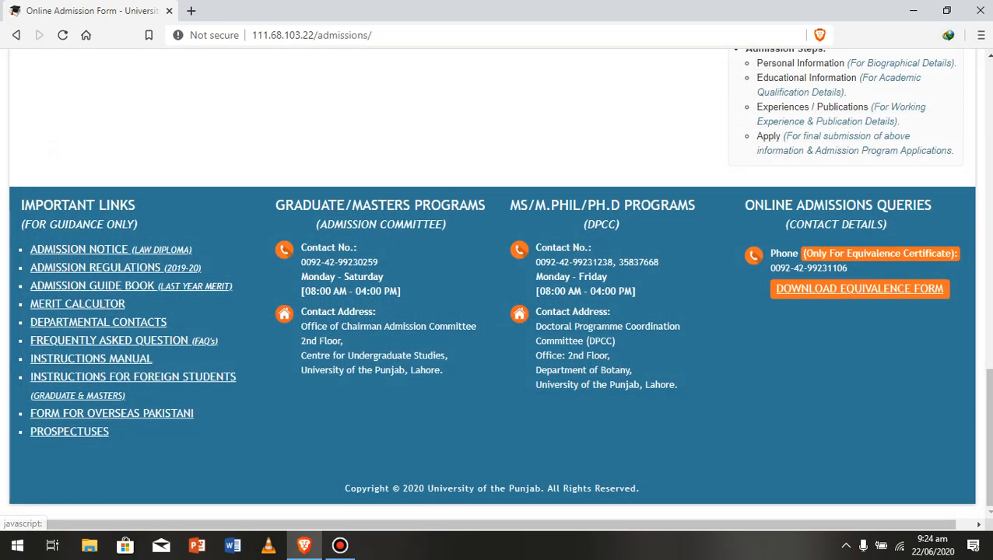
{"action": "scroll", "coordinate": [498, 280], "scroll_direction": "up", "scroll_amount": 9}
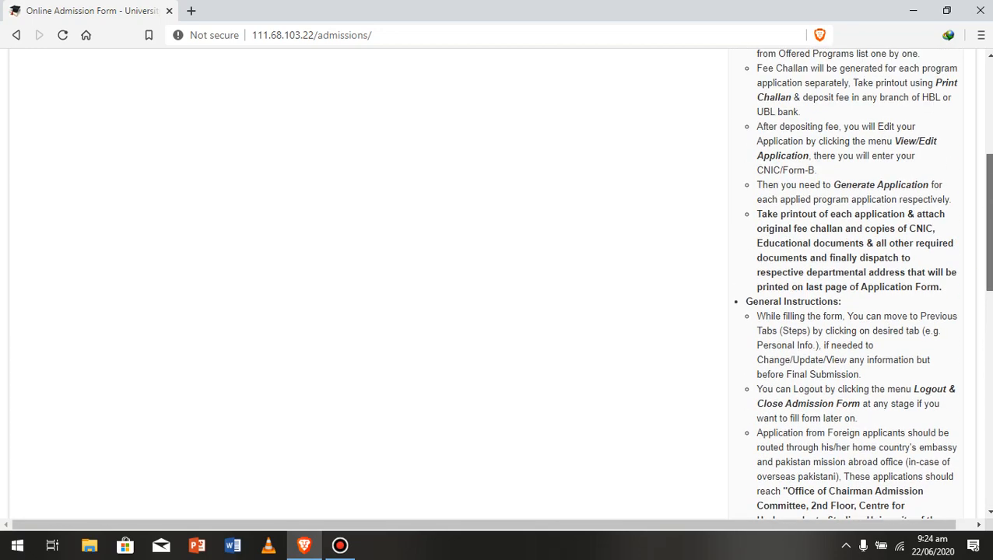
{"action": "scroll", "coordinate": [295, 272], "scroll_direction": "up", "scroll_amount": 4}
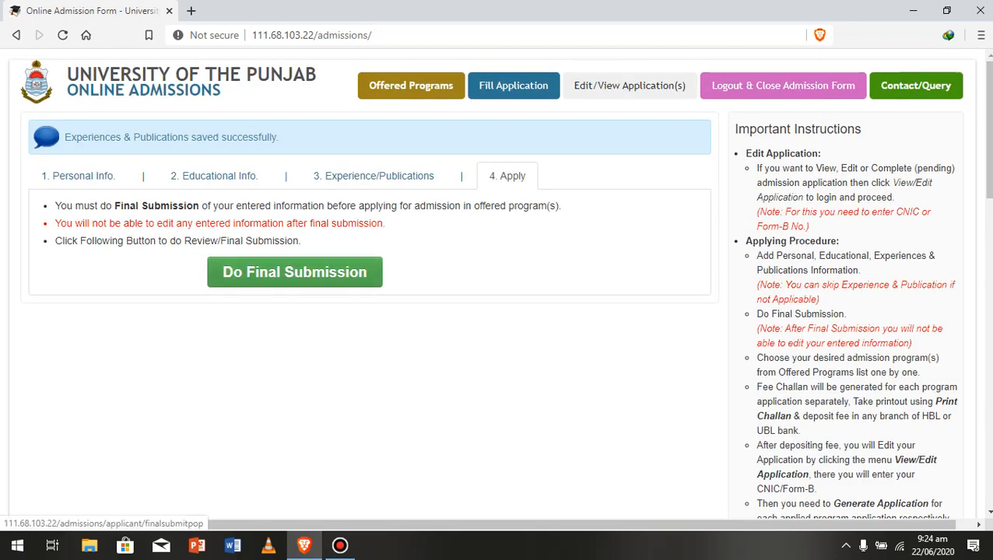
{"action": "left_click", "coordinate": [294, 272]}
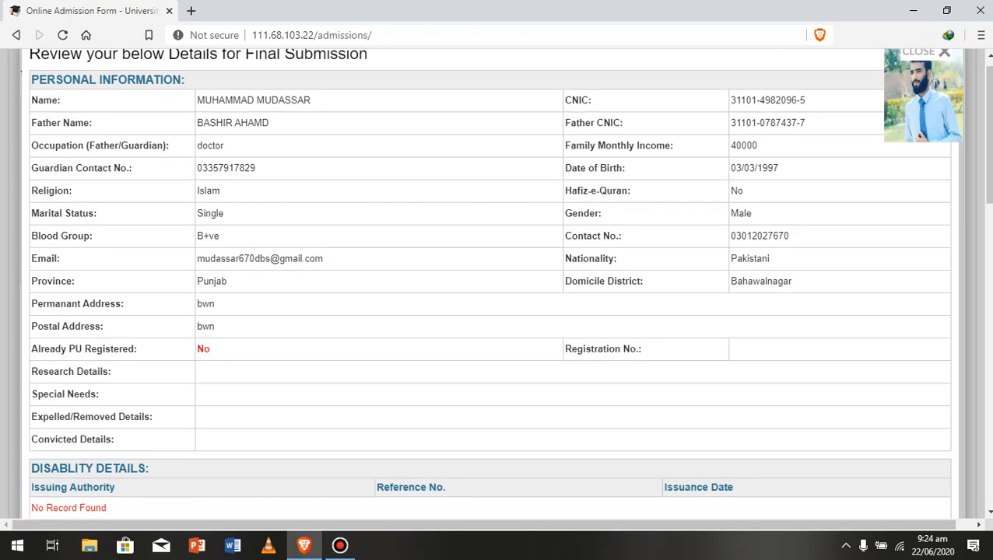
{"action": "scroll", "coordinate": [489, 284], "scroll_direction": "down", "scroll_amount": 12}
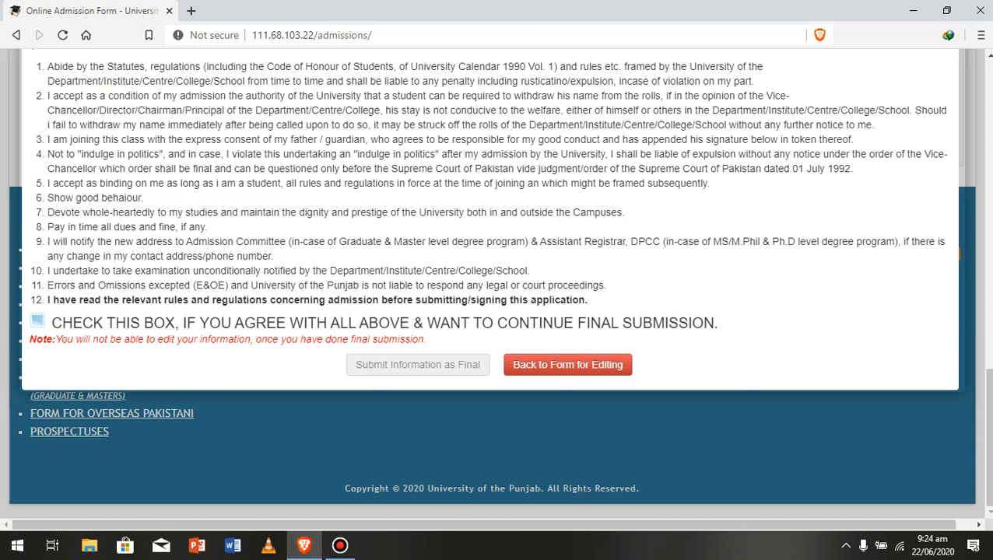
{"action": "left_click", "coordinate": [37, 321]}
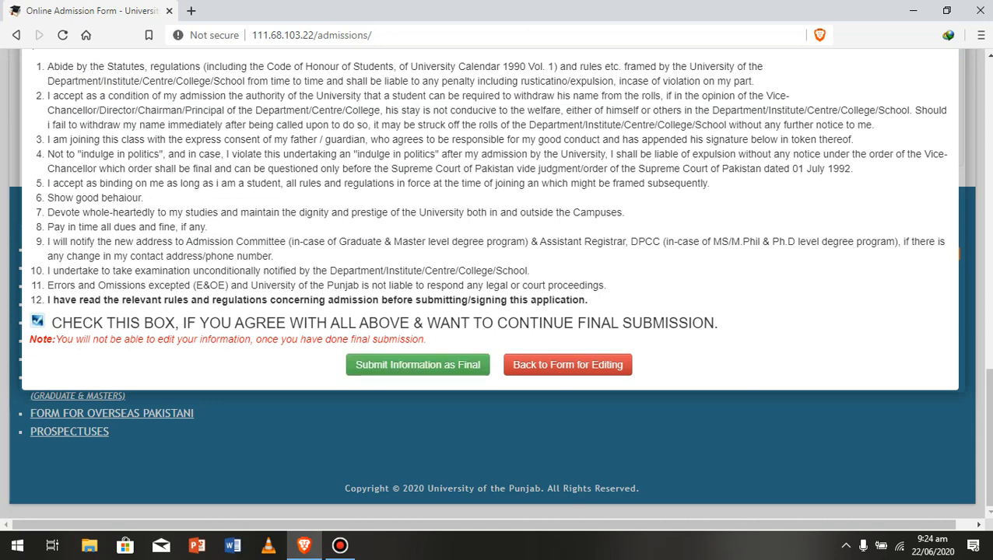
{"action": "left_click", "coordinate": [417, 364]}
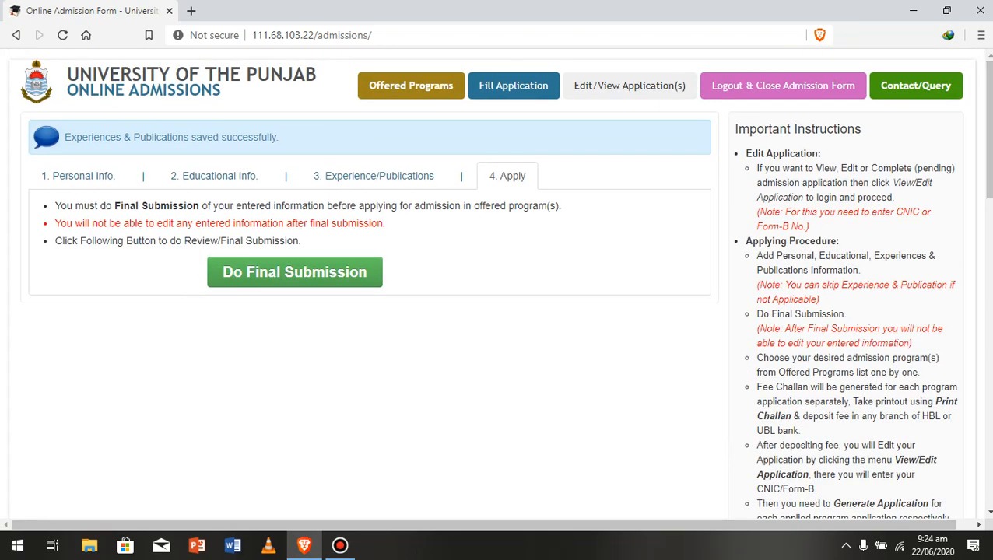
- Accept the declaration and undertaking in the final review and submit the information as final
{"action": "left_click", "coordinate": [218, 273]}
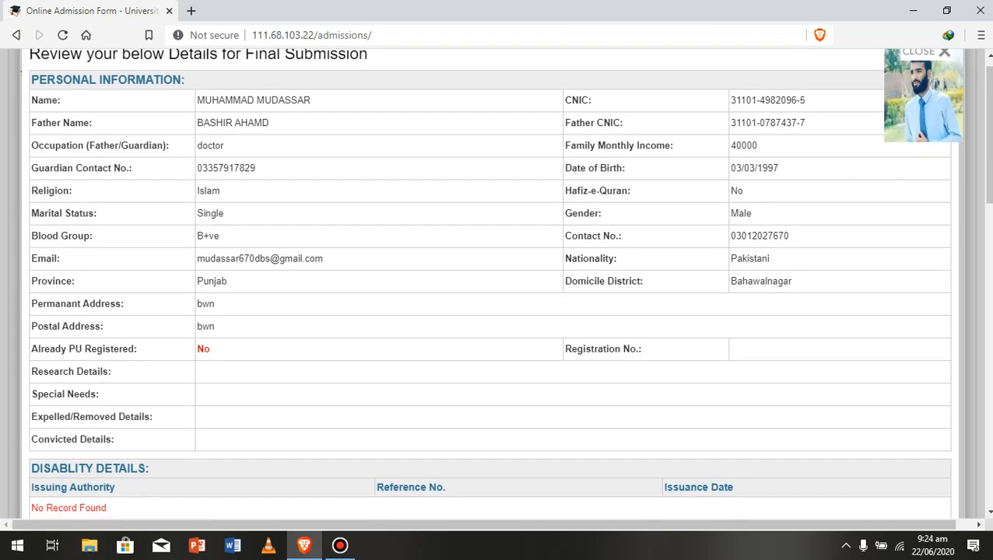
{"action": "scroll", "coordinate": [498, 283], "scroll_direction": "down", "scroll_amount": 10}
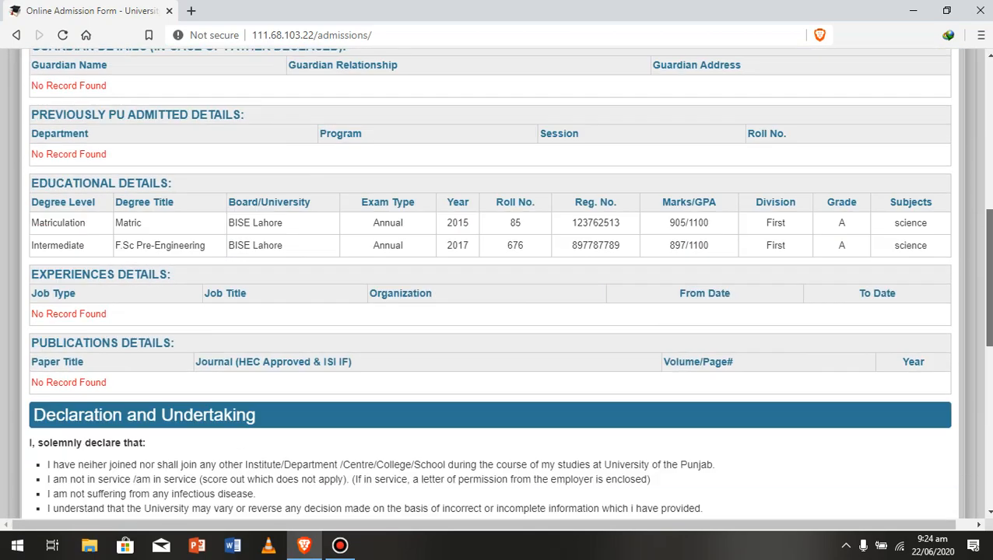
{"action": "scroll", "coordinate": [498, 283], "scroll_direction": "down", "scroll_amount": 3}
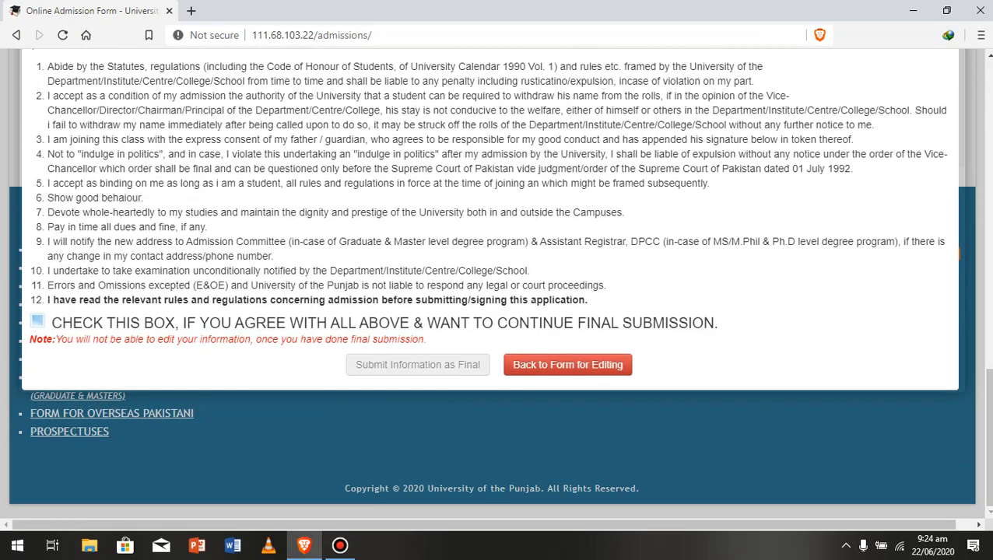
{"action": "left_click", "coordinate": [37, 321]}
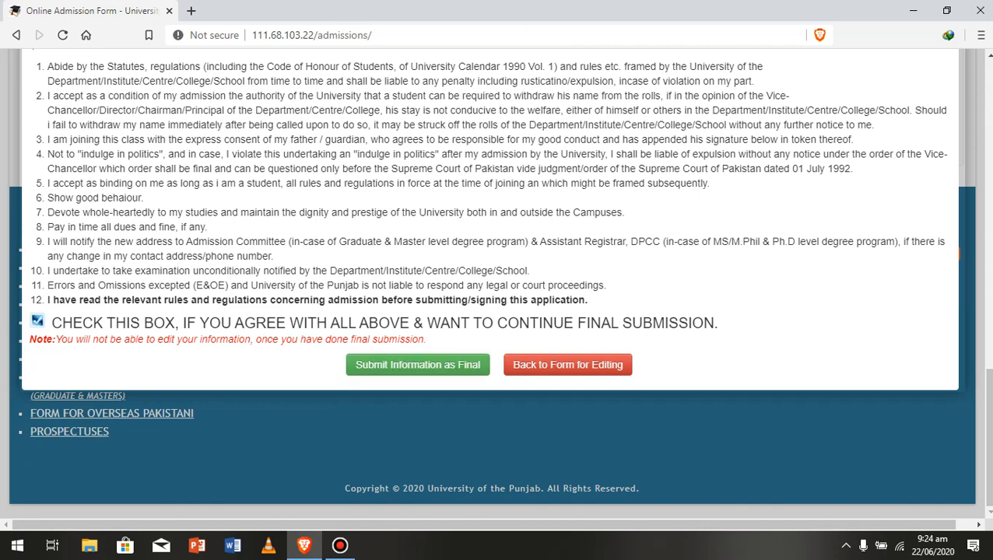
{"action": "left_click", "coordinate": [418, 364]}
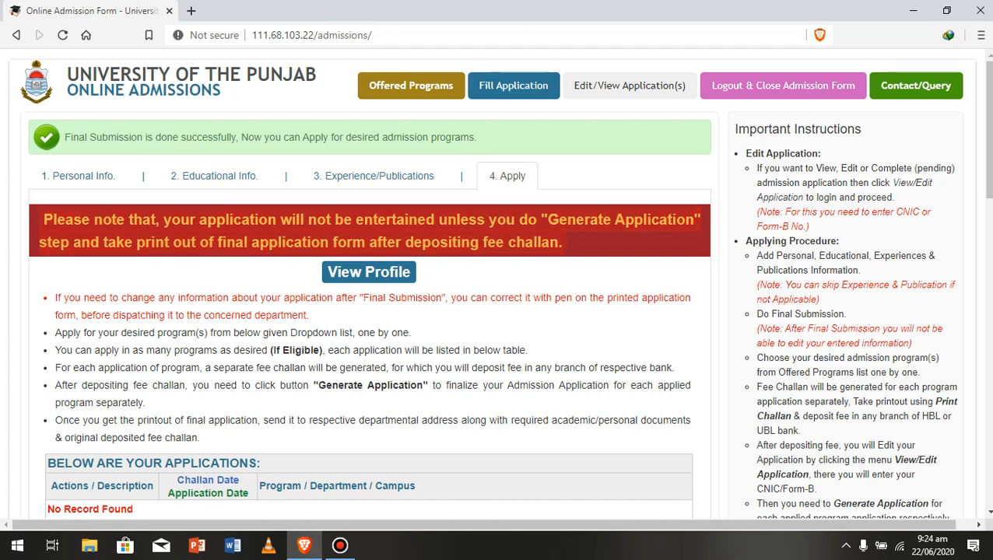
{"action": "scroll", "coordinate": [366, 312], "scroll_direction": "down", "scroll_amount": 4}
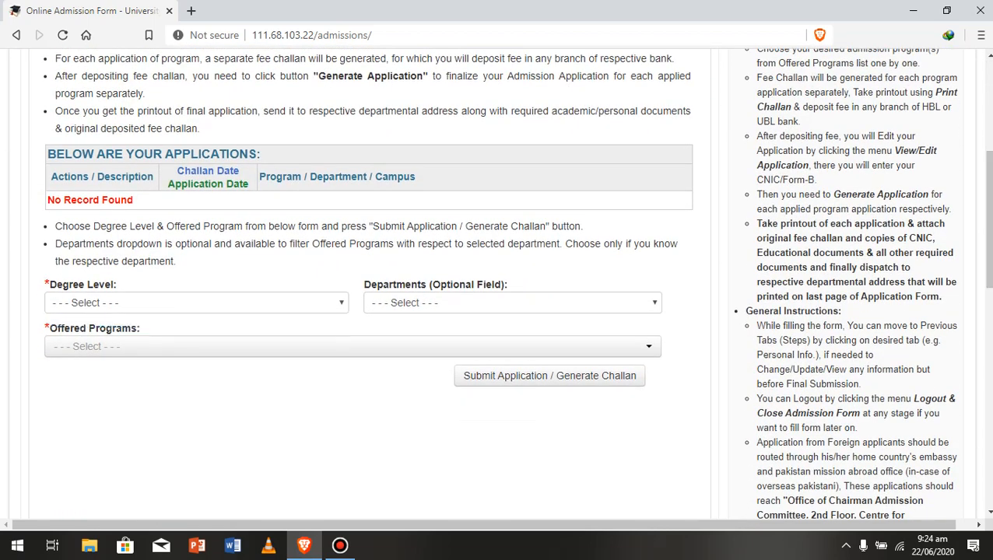
{"action": "left_click", "coordinate": [196, 302]}
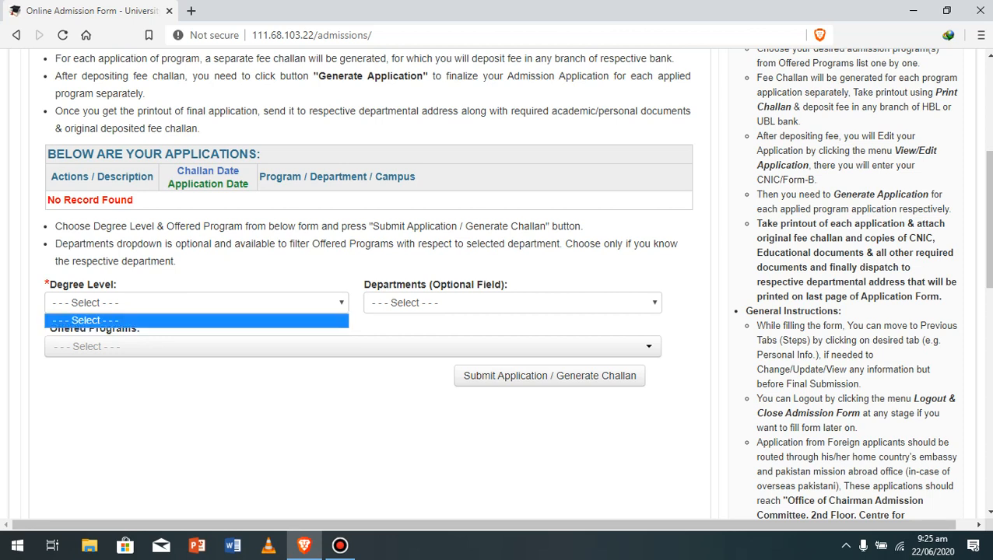
{"action": "key", "text": "Escape"}
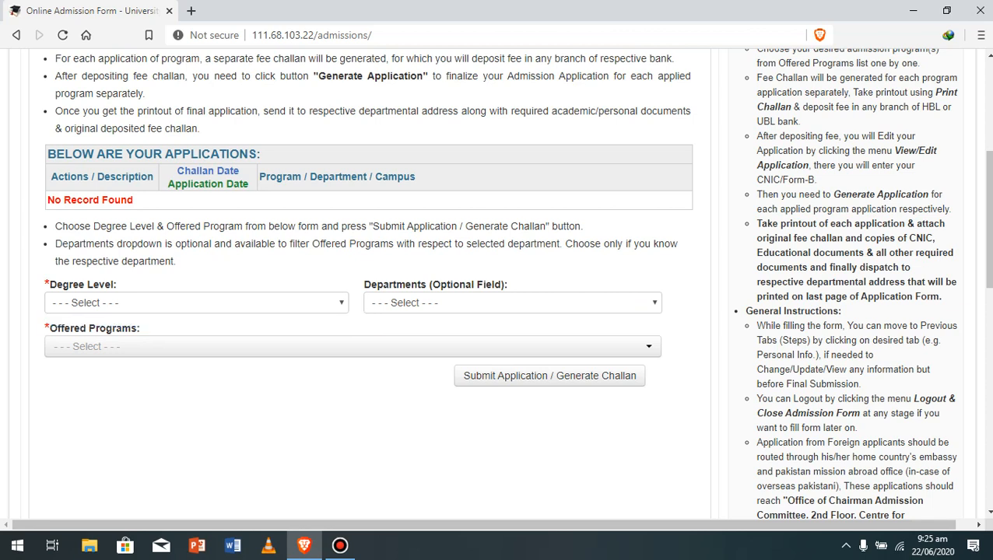
{"action": "left_click", "coordinate": [196, 302]}
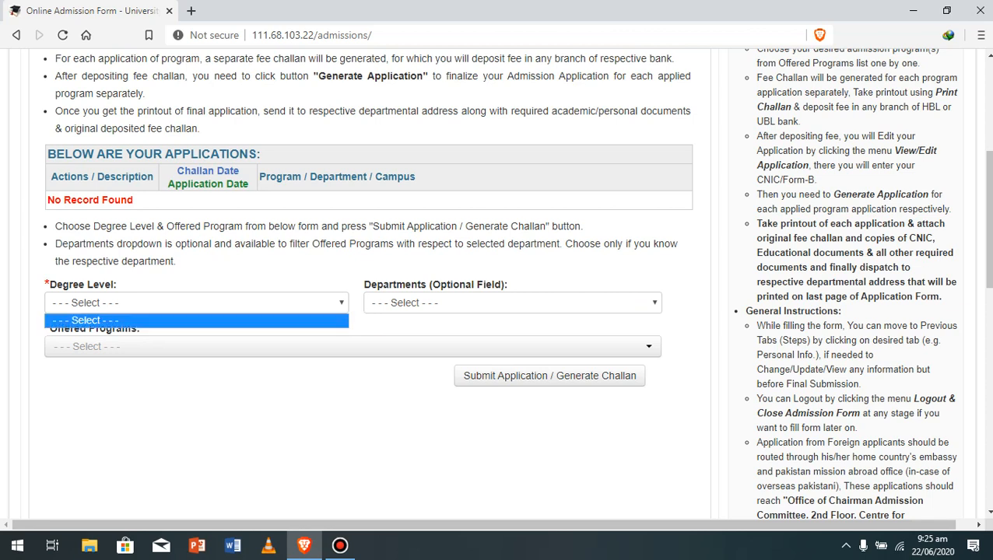
{"action": "left_click", "coordinate": [196, 303]}
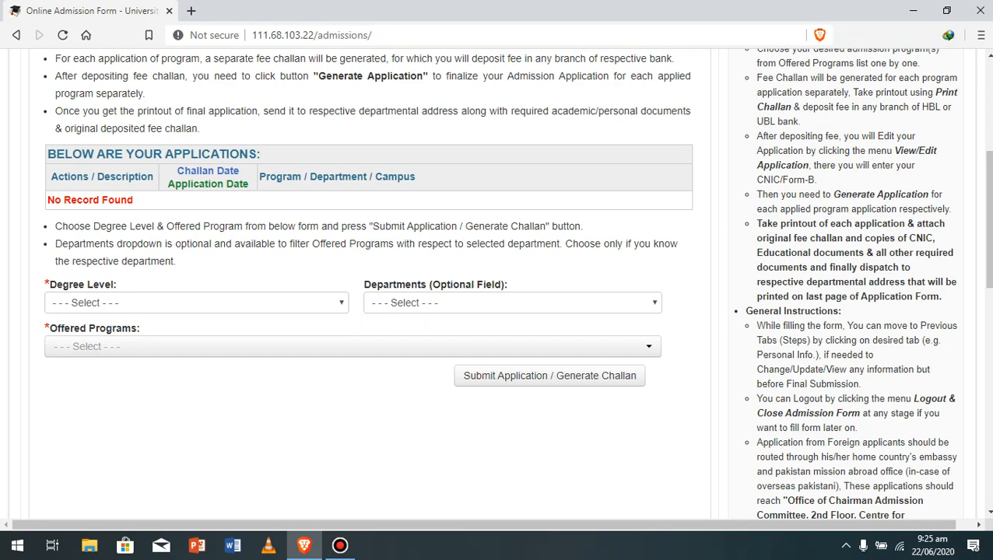
{"action": "scroll", "coordinate": [370, 280], "scroll_direction": "up", "scroll_amount": 3}
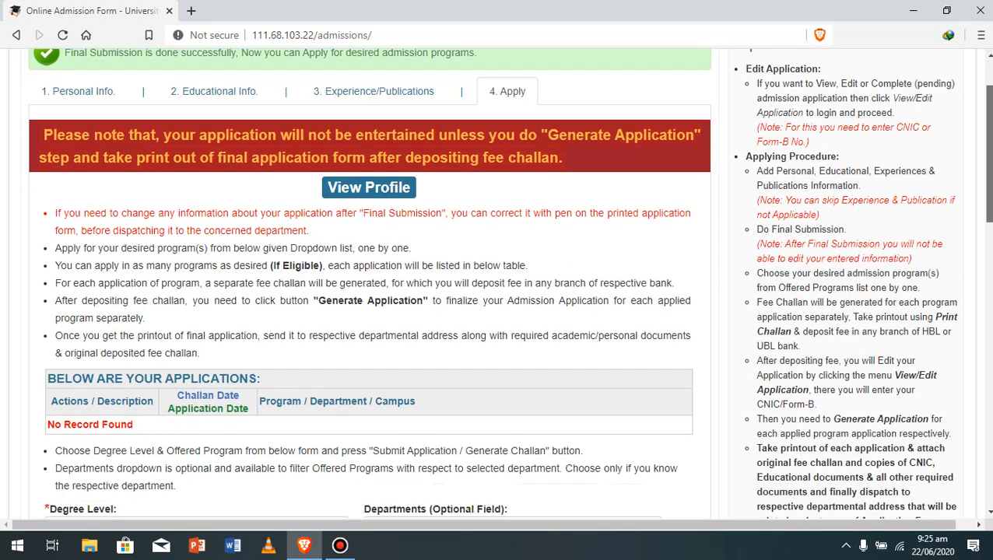
{"action": "scroll", "coordinate": [370, 280], "scroll_direction": "down", "scroll_amount": 2}
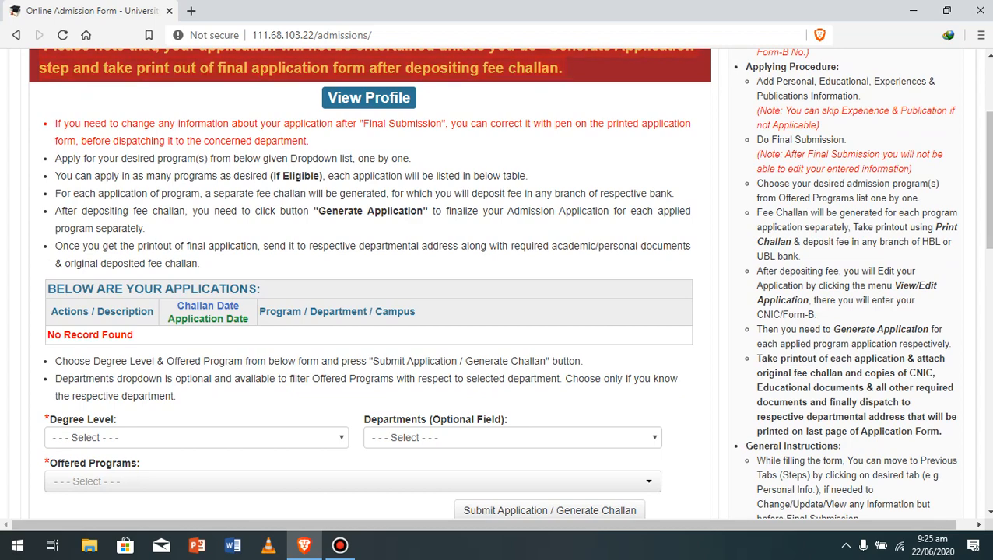
{"action": "left_click_drag", "start_coordinate": [989, 180], "coordinate": [990, 227]}
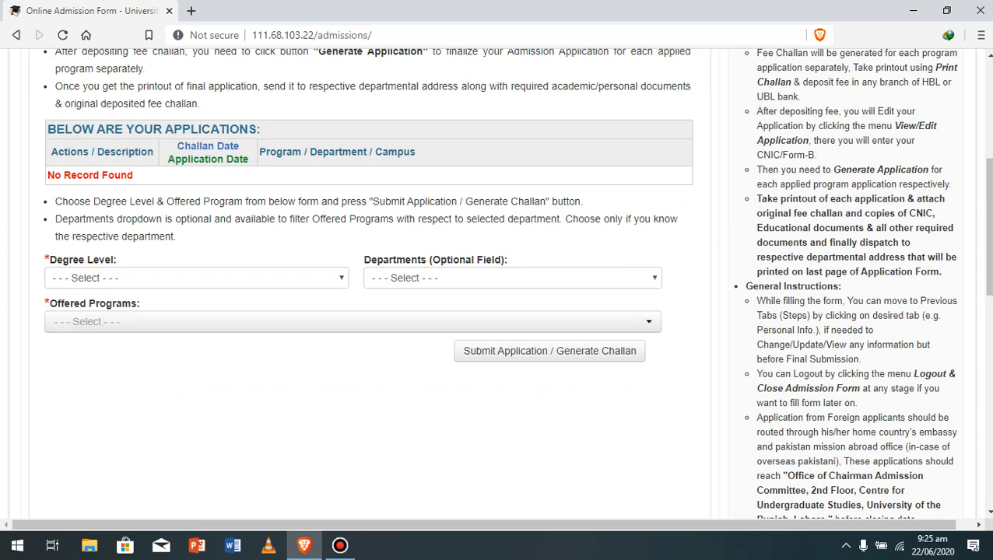
{"action": "left_click", "coordinate": [196, 278]}
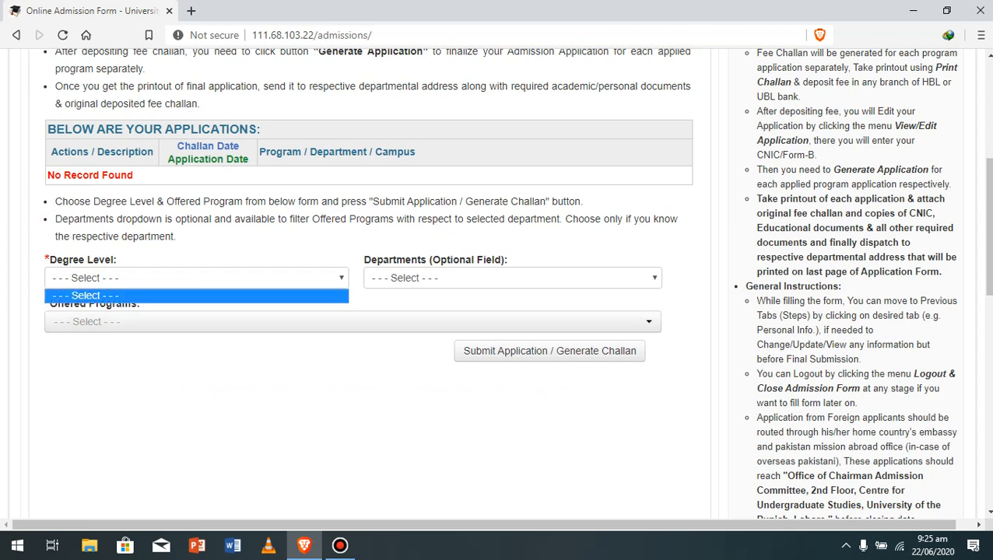
- Check the empty Degree Level and Offered Programs dropdowns, then reload the page
{"action": "left_click", "coordinate": [196, 277]}
{"action": "left_click", "coordinate": [196, 278]}
{"action": "left_click", "coordinate": [196, 278]}
{"action": "left_click", "coordinate": [196, 277]}
{"action": "left_click", "coordinate": [352, 322]}
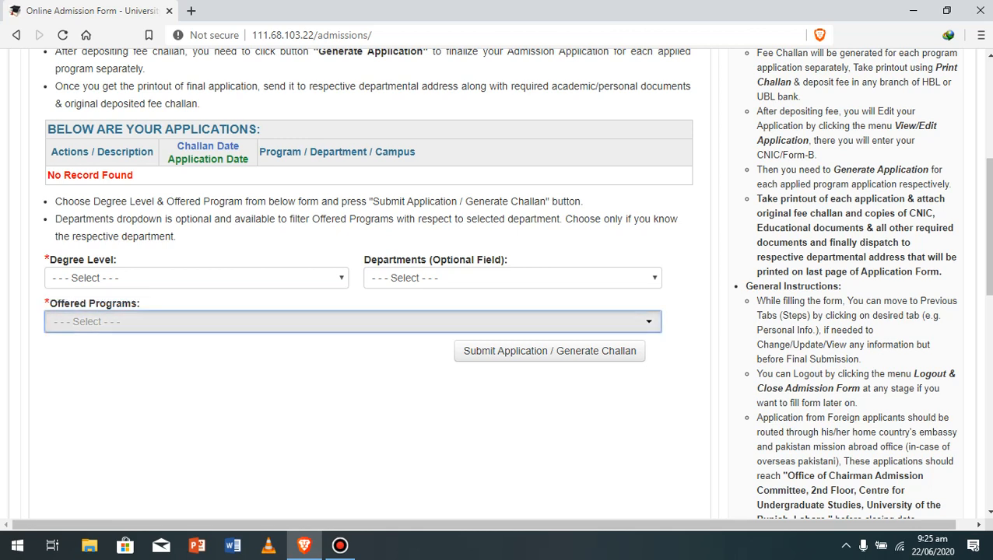
{"action": "left_click", "coordinate": [352, 321]}
{"action": "left_click", "coordinate": [352, 322]}
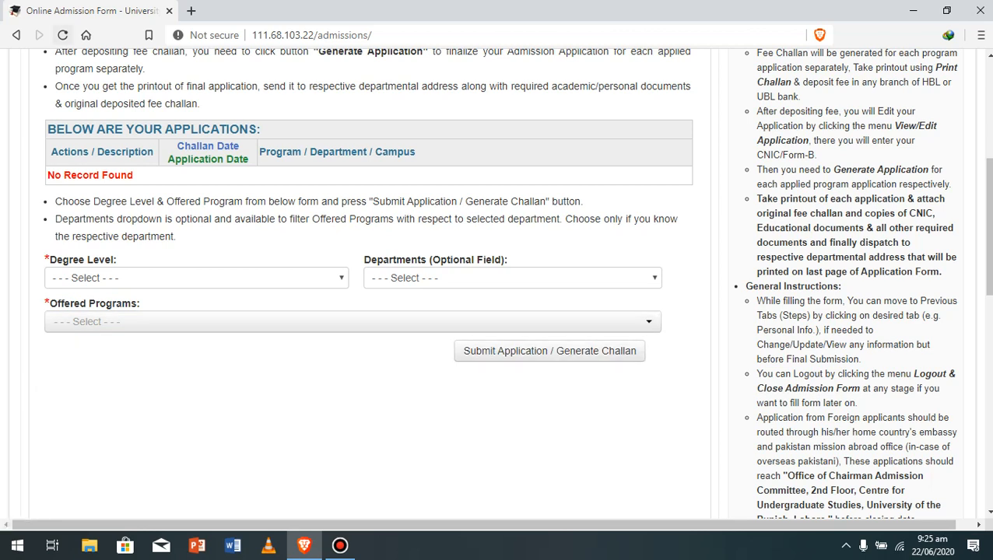
{"action": "left_click", "coordinate": [62, 35]}
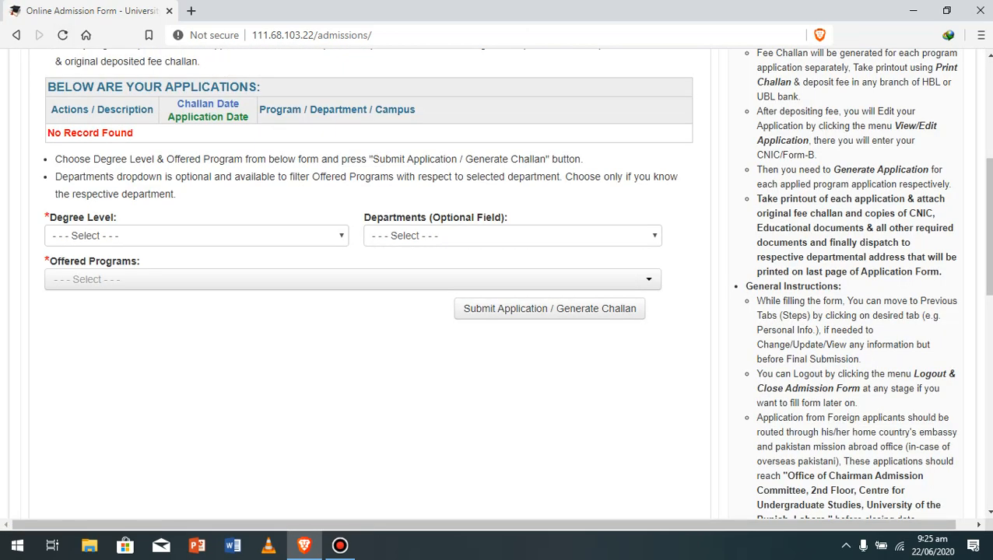
- Recheck the Degree Level and Departments dropdowns after reloading, then bring up Bandicam
{"action": "left_click", "coordinate": [196, 236]}
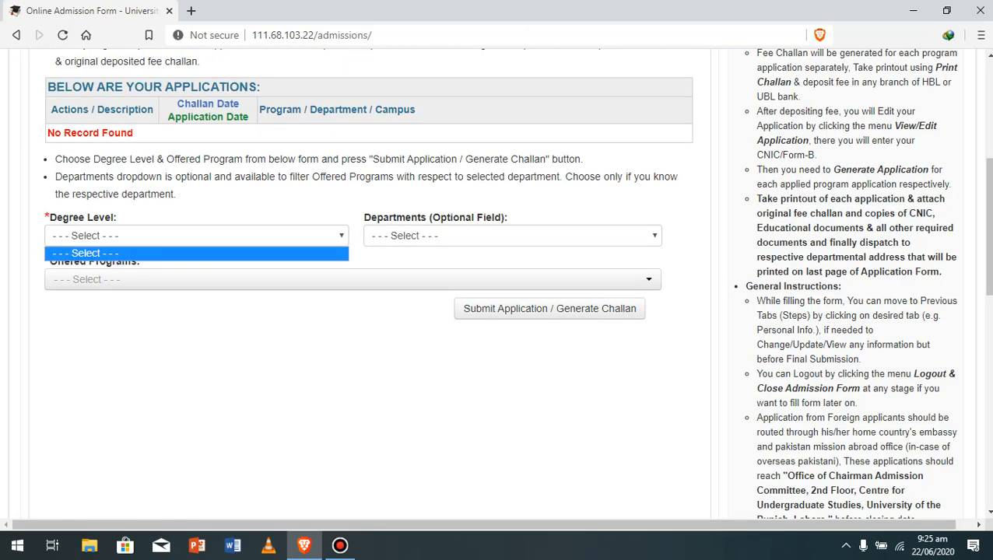
{"action": "key", "text": "Escape"}
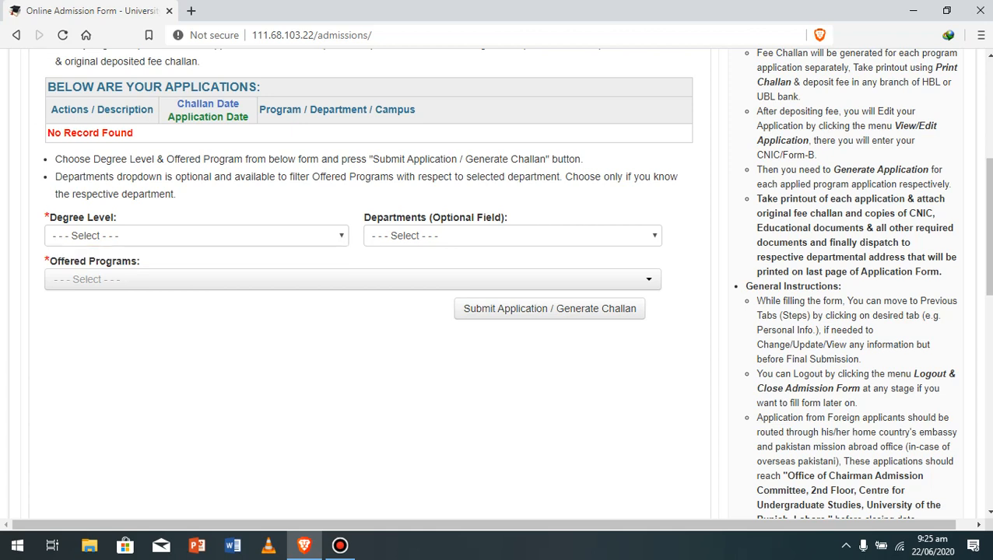
{"action": "left_click", "coordinate": [196, 236]}
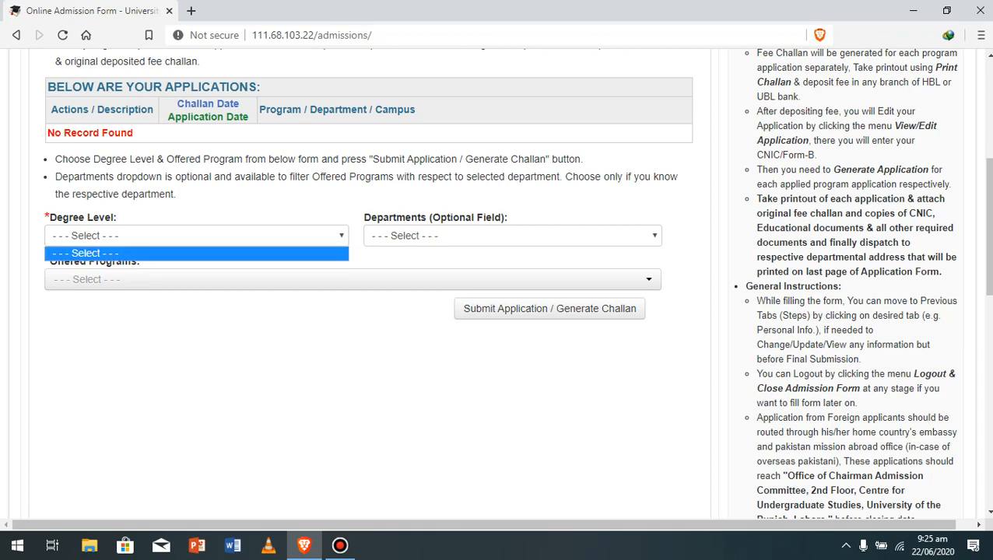
{"action": "key", "text": "Escape"}
{"action": "left_click", "coordinate": [512, 236]}
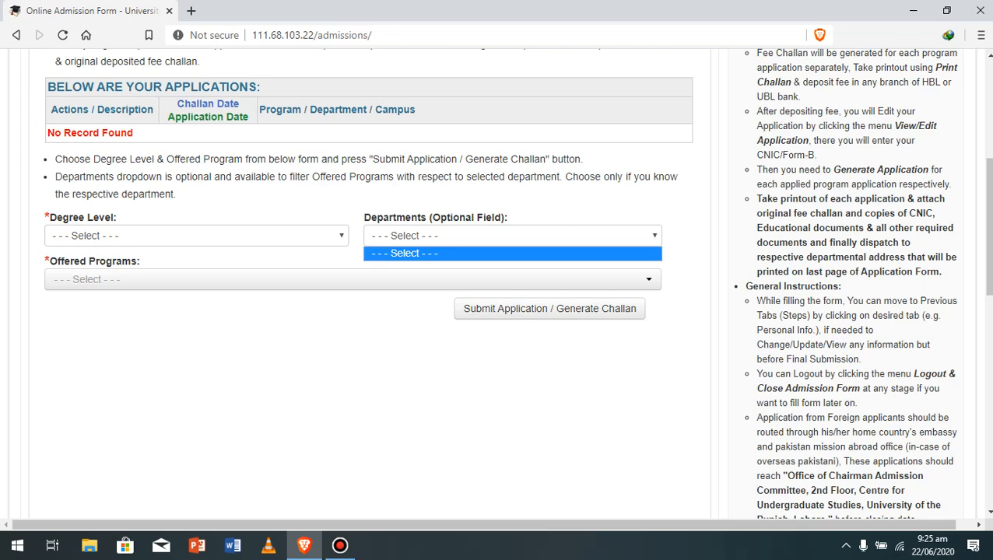
{"action": "key", "text": "Escape"}
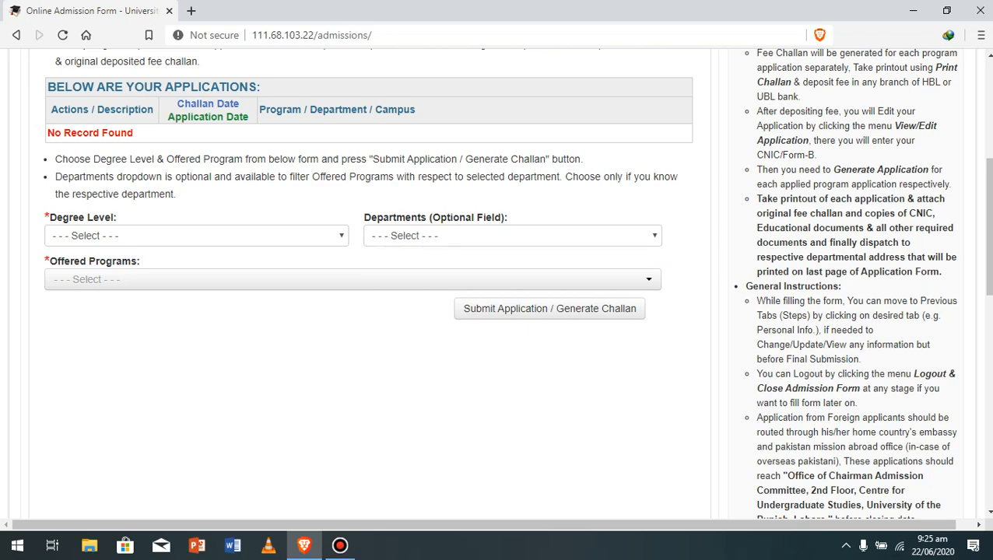
{"action": "left_click_drag", "start_coordinate": [989, 227], "coordinate": [989, 251]}
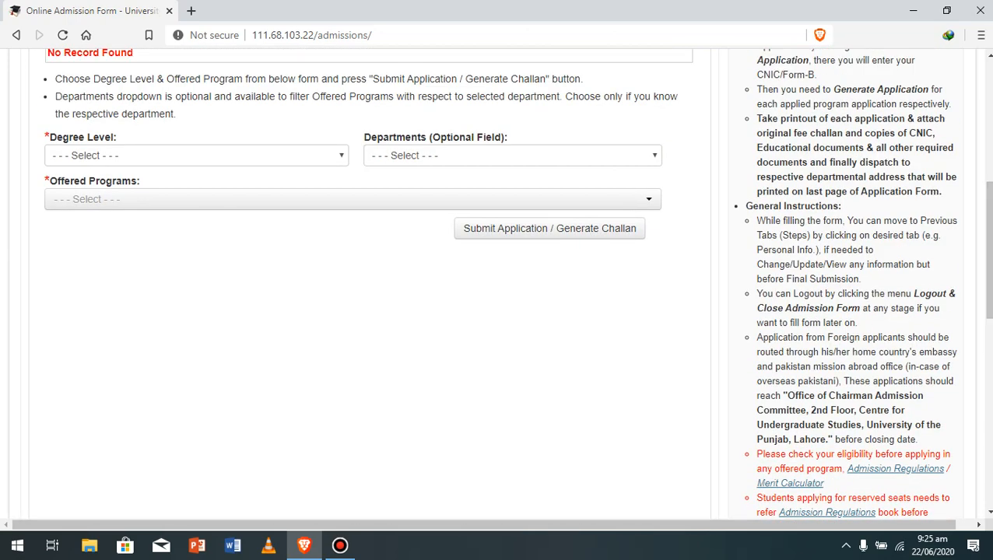
{"action": "mouse_move", "coordinate": [340, 545]}
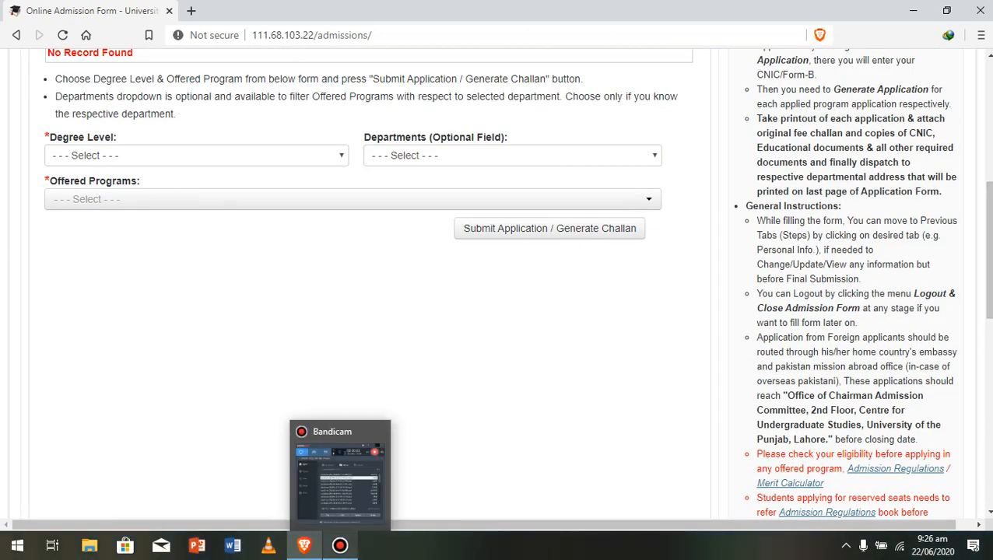
{"action": "left_click", "coordinate": [340, 544]}
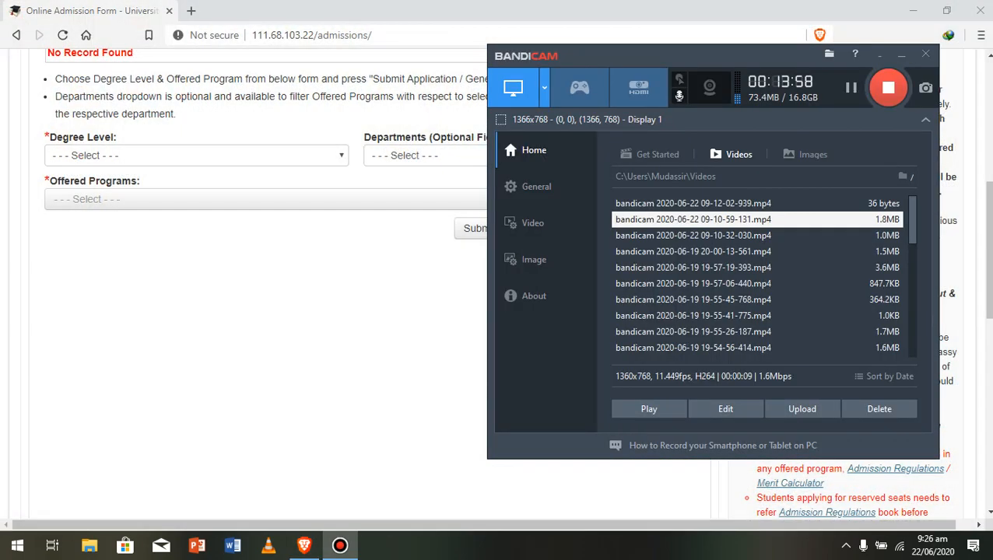